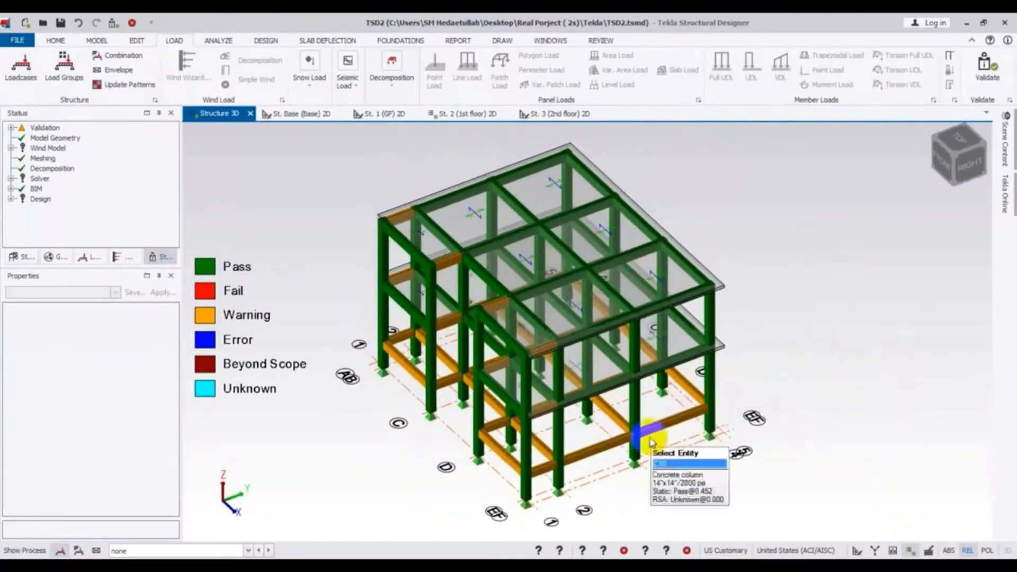
middle_drag(755, 284, 773, 309)
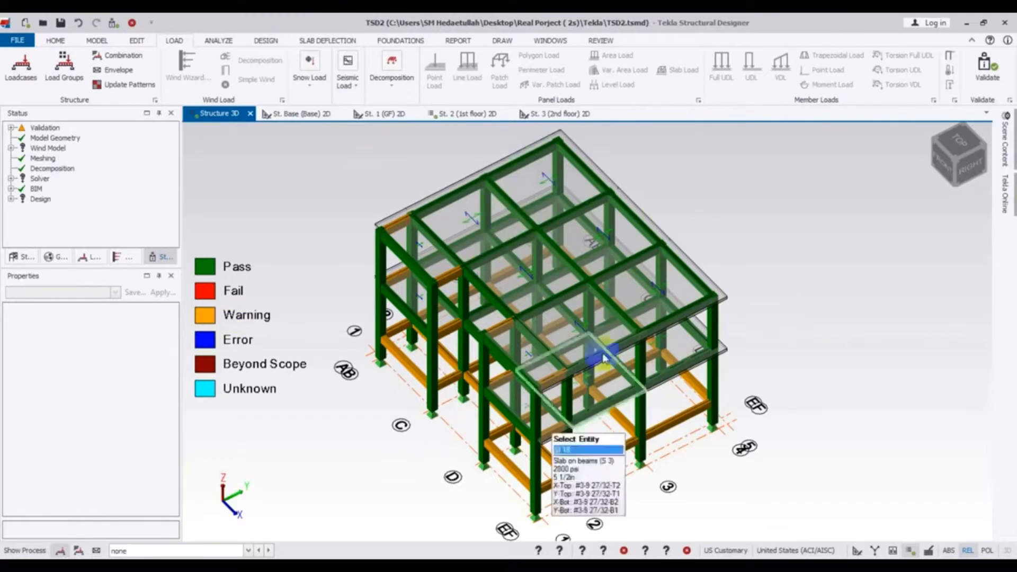
mouse_move(849, 407)
right_down()
mouse_move(851, 345)
mouse_move(846, 396)
right_up()
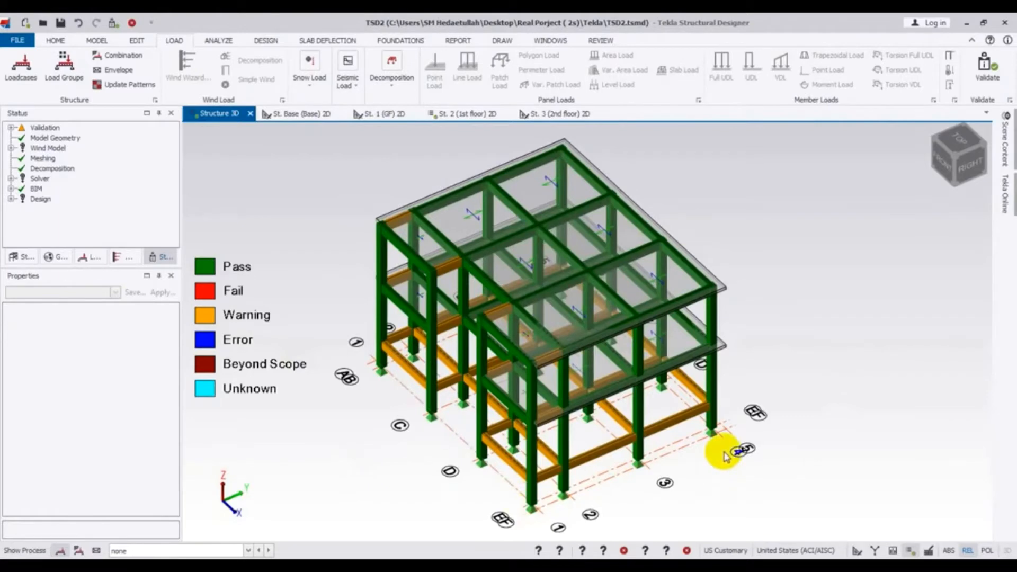
right_drag(717, 490, 717, 444)
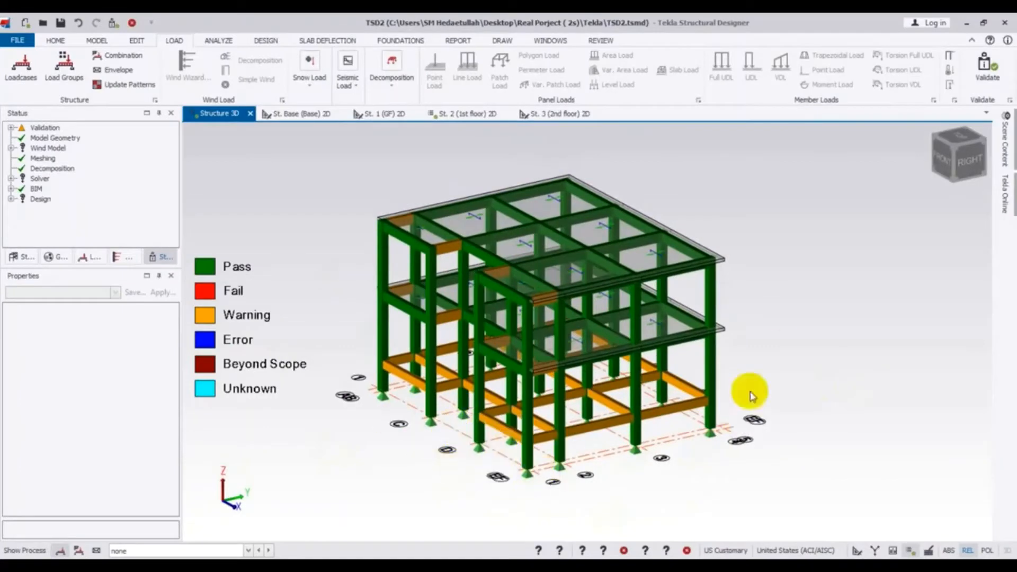
right_drag(750, 394, 789, 363)
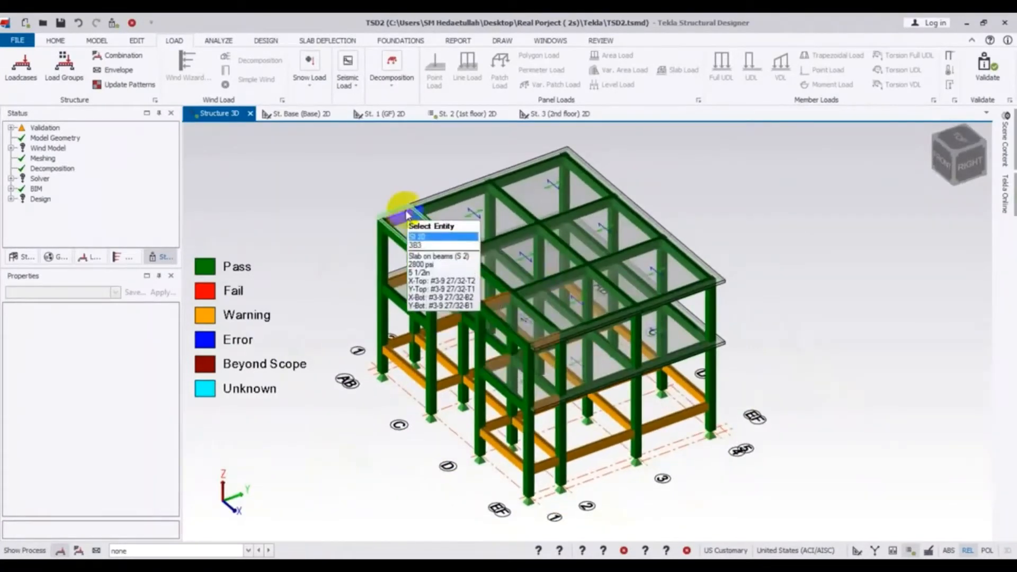
Run the static analysis of the whole structure and the static design of all members
click(215, 41)
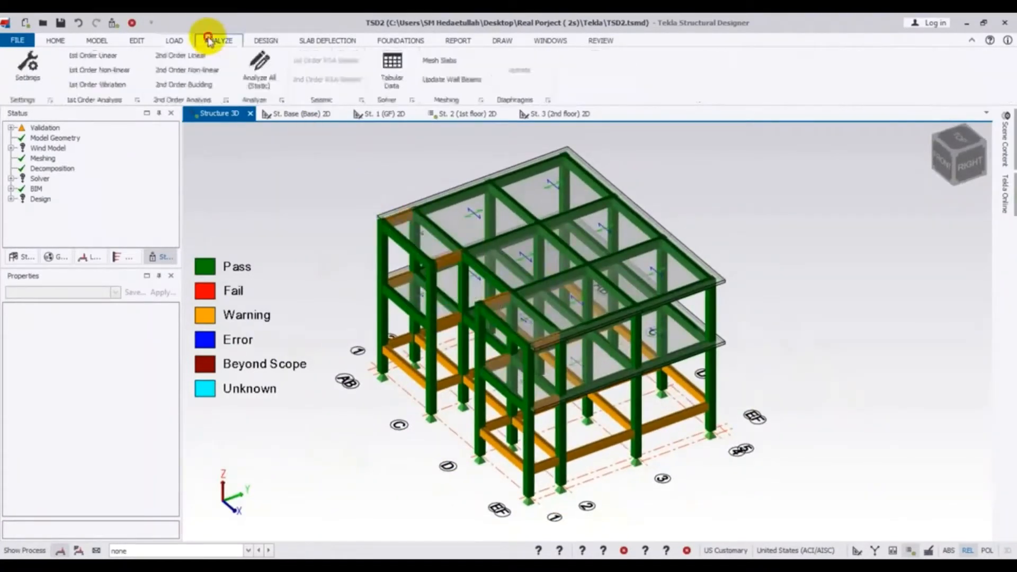
click(260, 61)
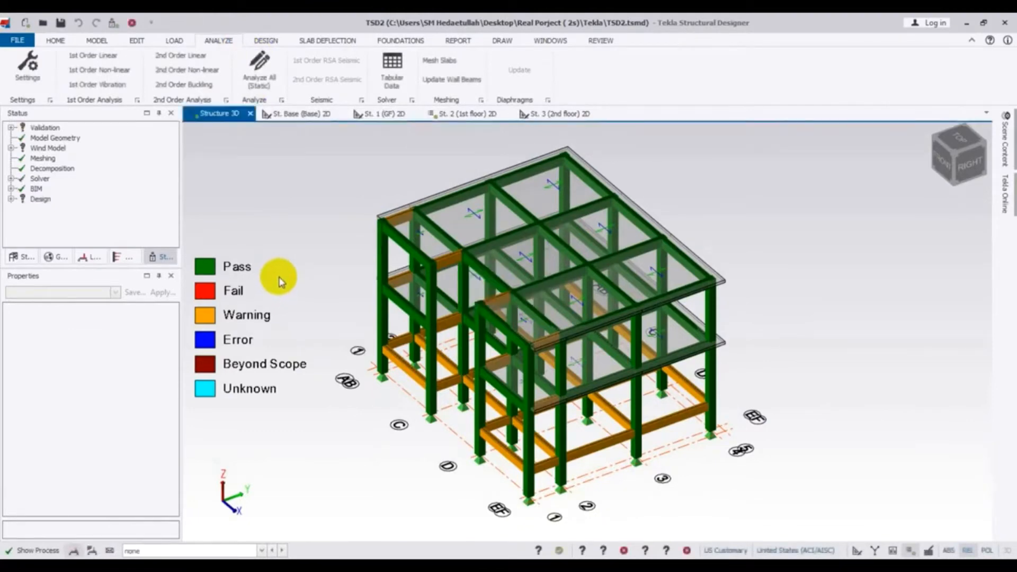
click(265, 40)
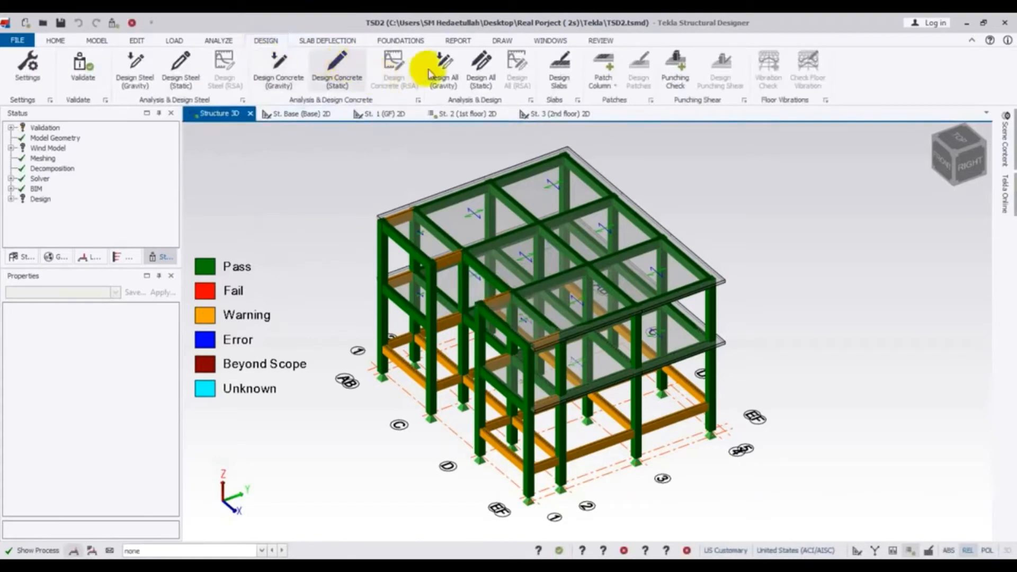
click(479, 77)
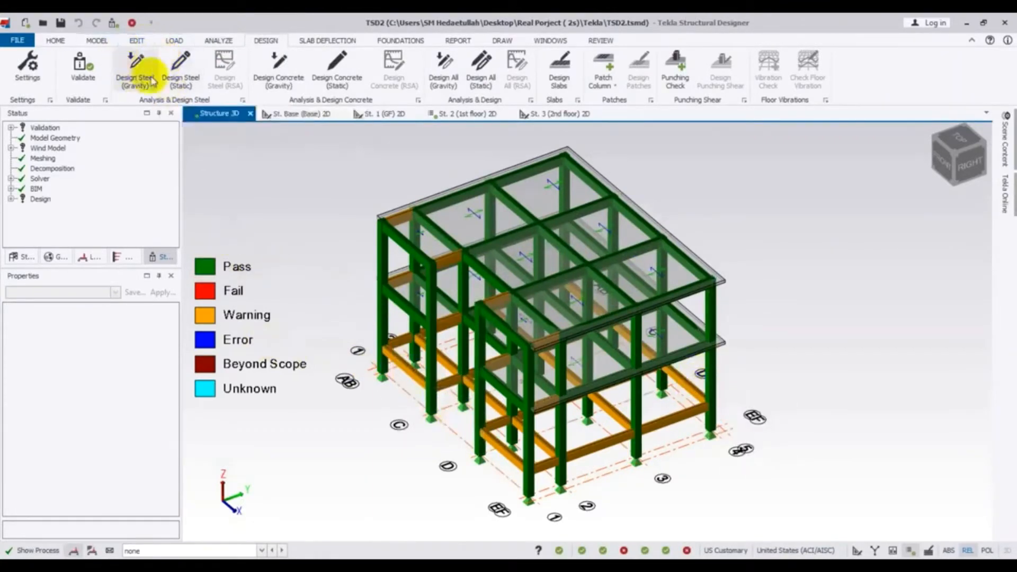
Review the members' design ratios around the 3D structure, and return the model to the design status display
click(601, 41)
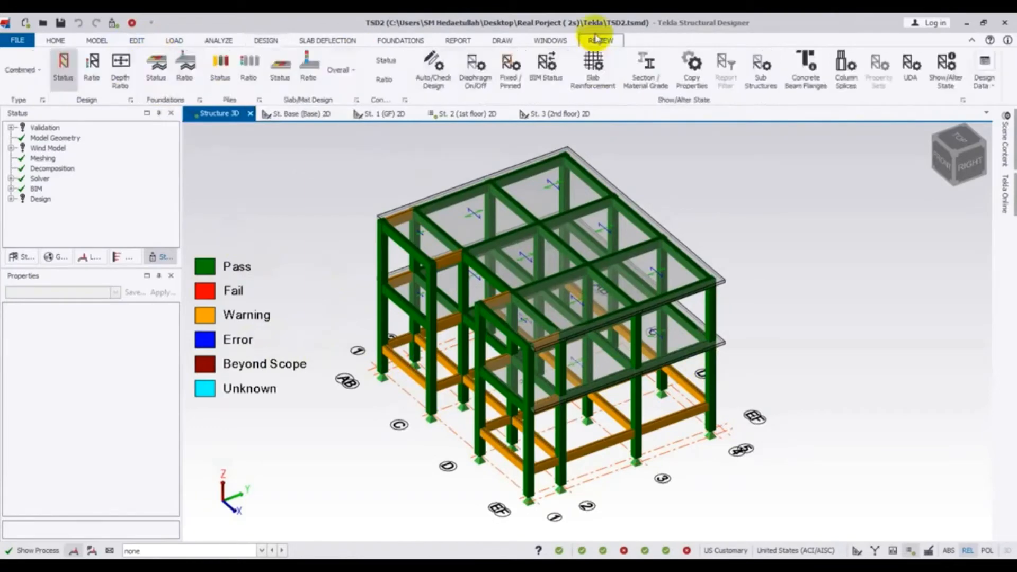
click(92, 69)
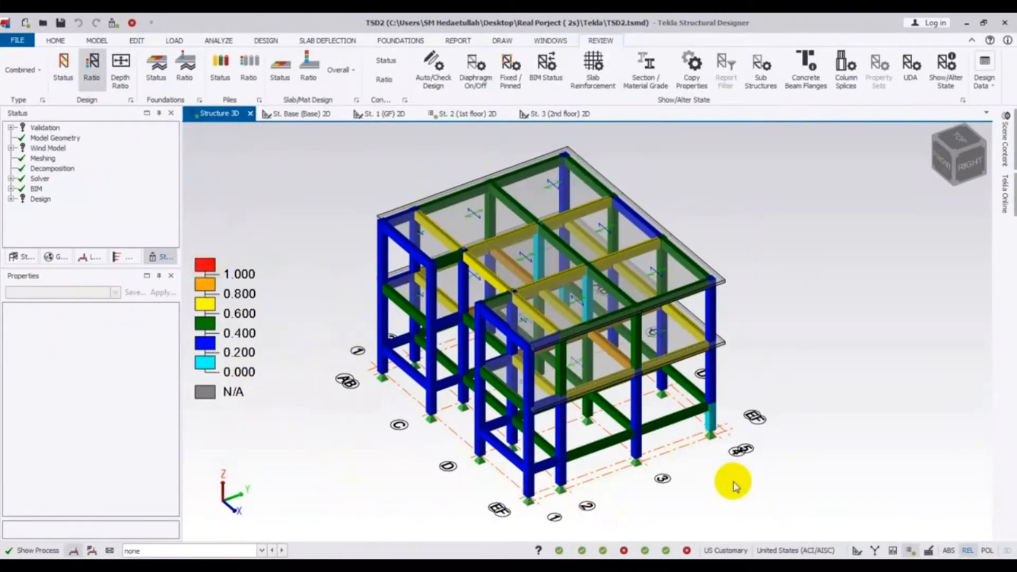
mouse_move(873, 490)
right_down()
mouse_move(590, 386)
mouse_move(556, 363)
mouse_move(431, 389)
right_up()
mouse_move(493, 324)
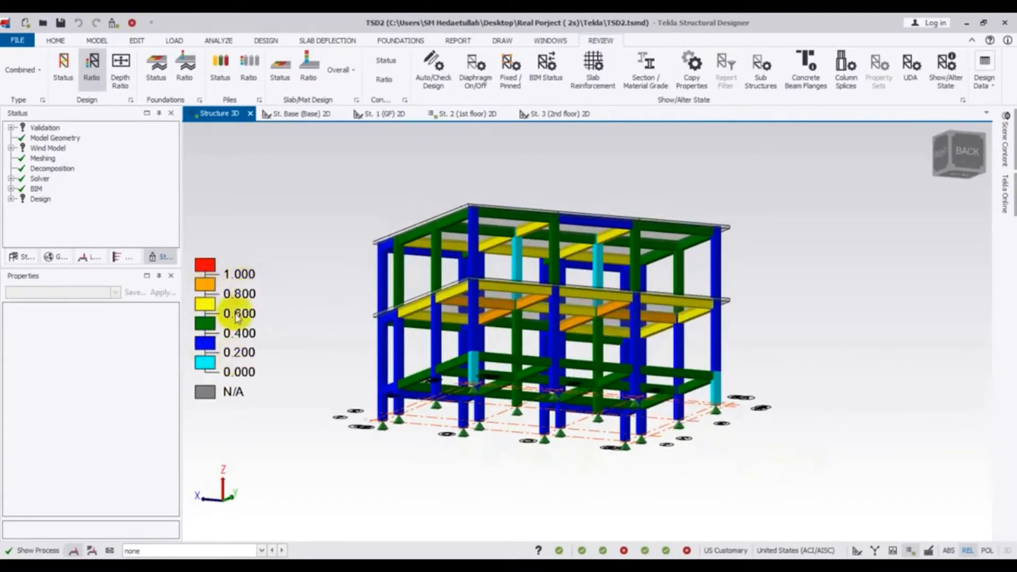
middle_drag(313, 275, 775, 374)
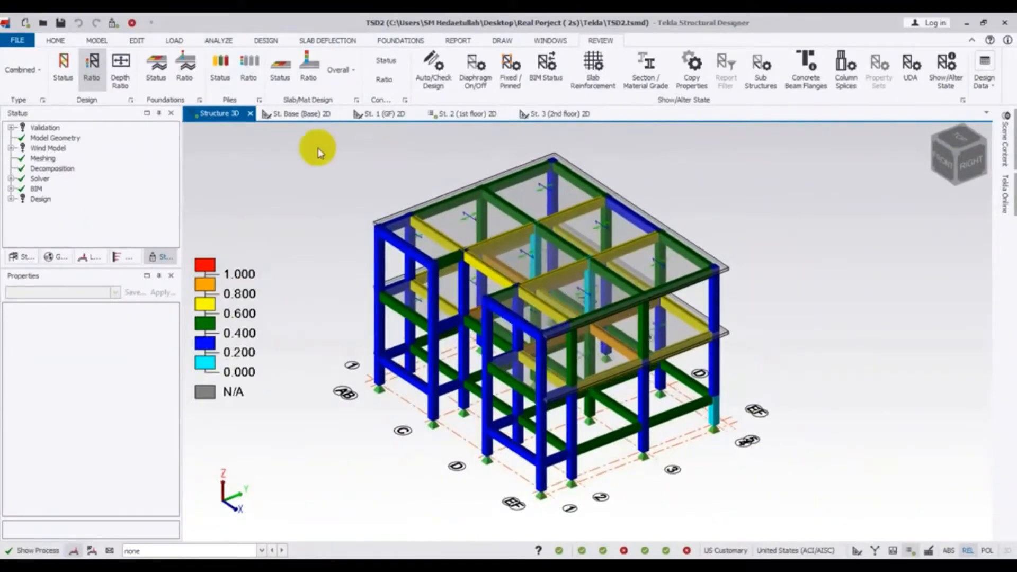
click(68, 77)
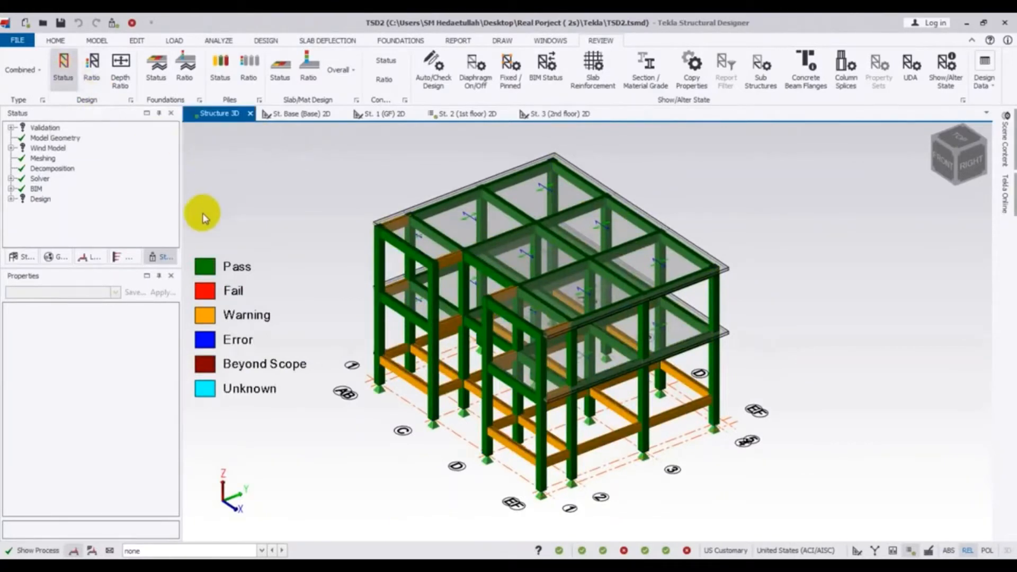
right_drag(244, 186, 266, 203)
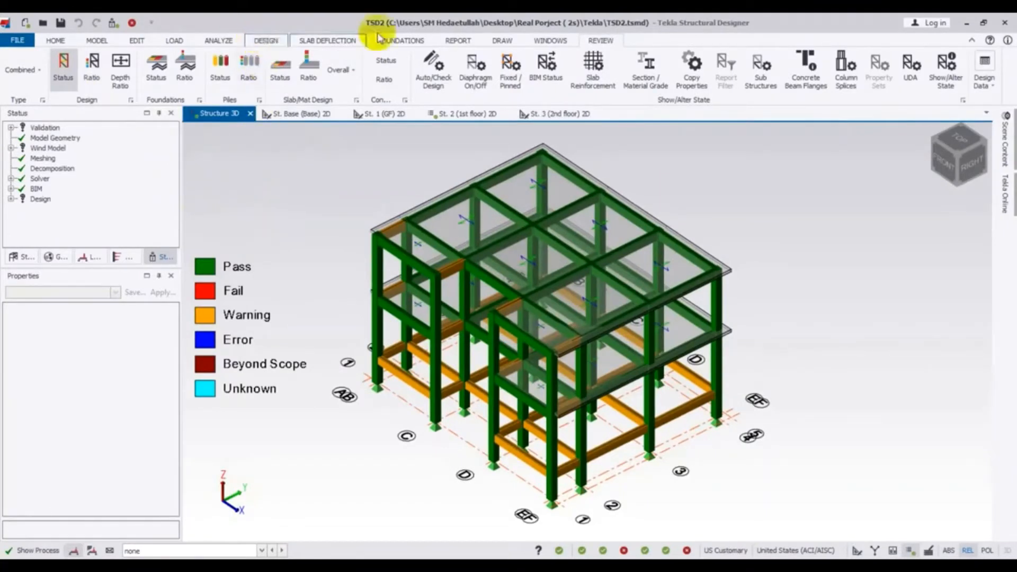
Bring up the foundation tools and show the St. Base (Base) level in 3D
click(400, 40)
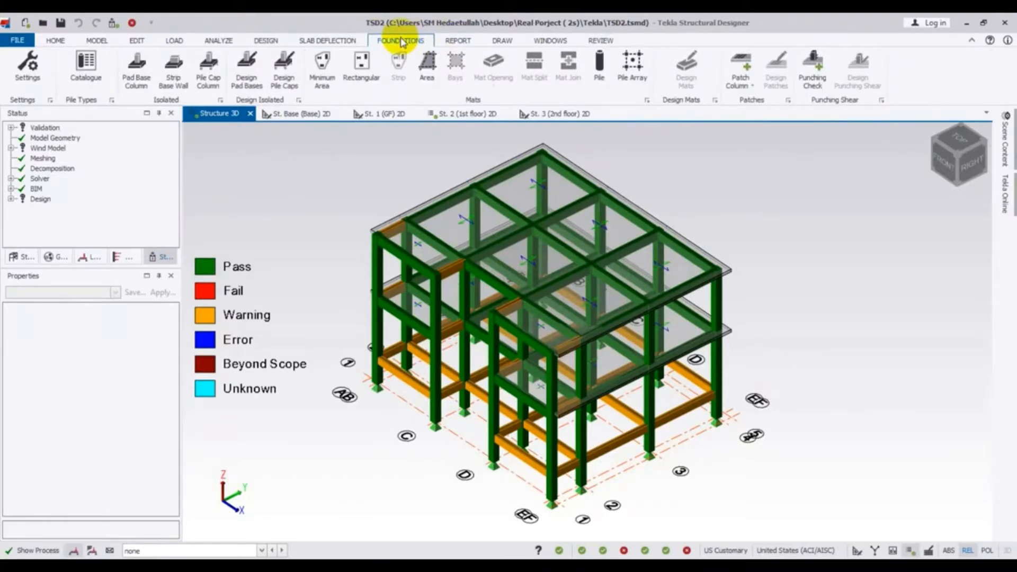
right_drag(311, 198, 363, 186)
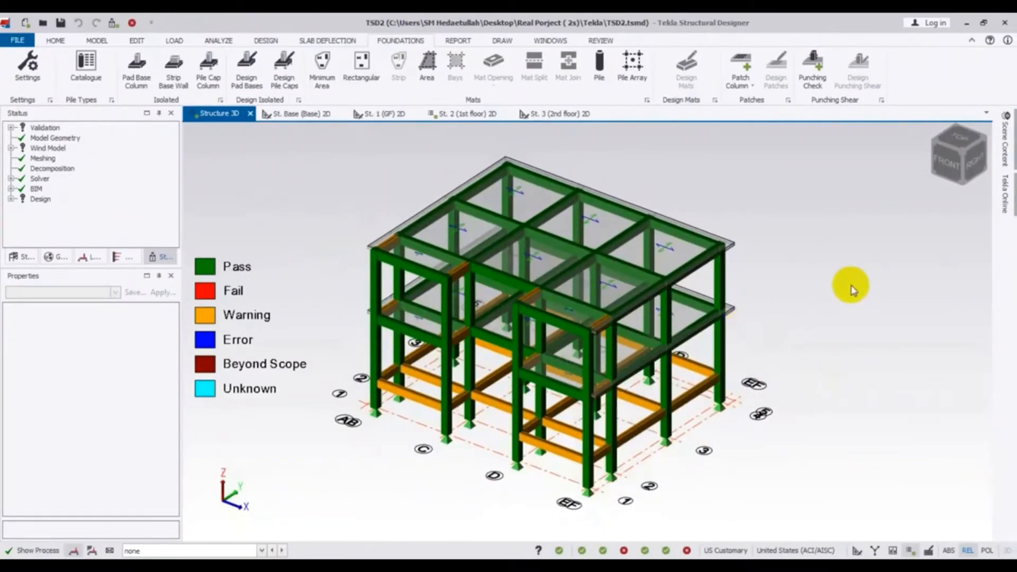
mouse_move(821, 318)
right_down()
mouse_move(879, 318)
mouse_move(864, 281)
mouse_move(837, 291)
mouse_move(808, 281)
mouse_move(835, 317)
right_up()
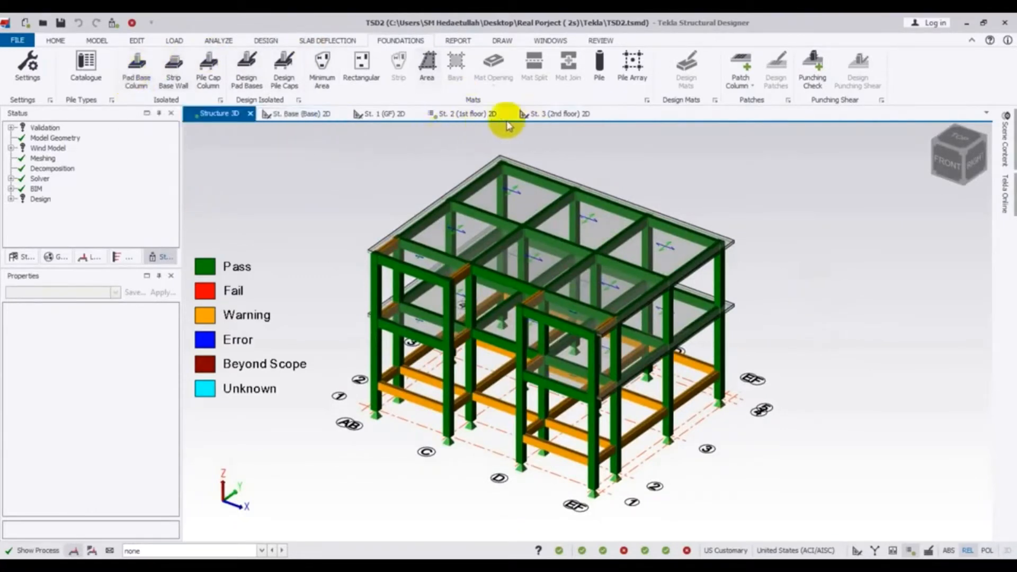
click(312, 117)
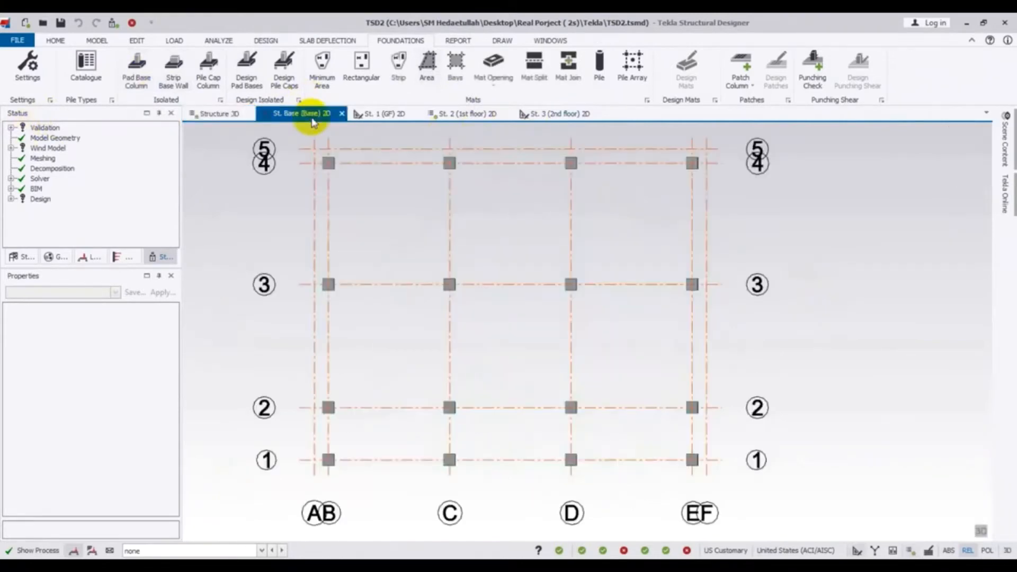
click(981, 531)
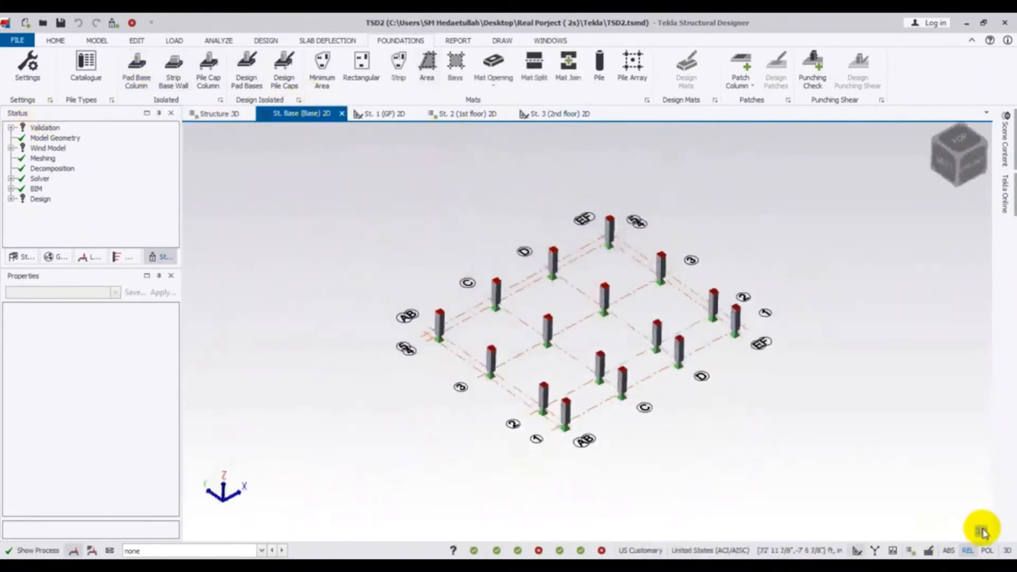
right_click(896, 409)
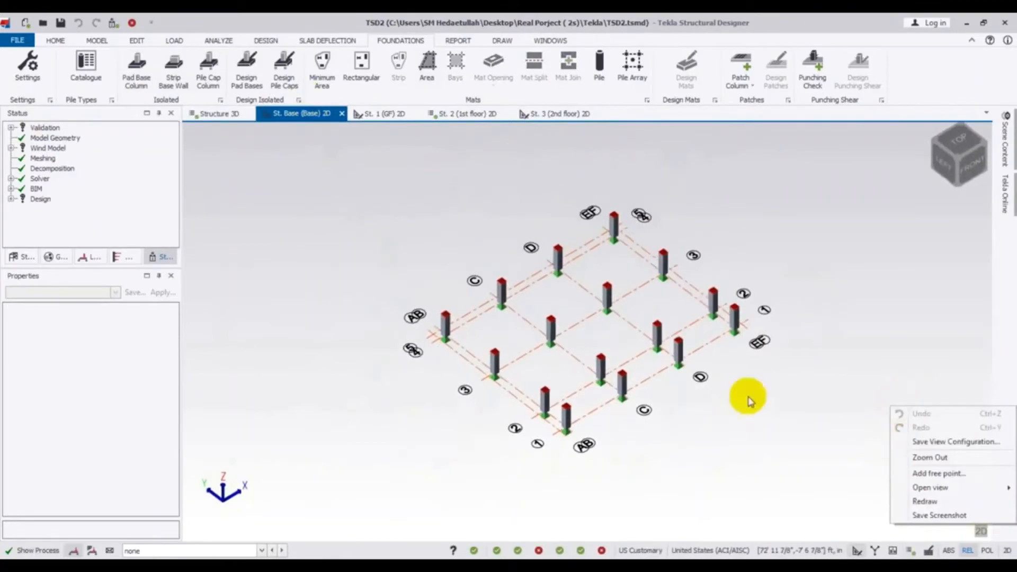
click(687, 444)
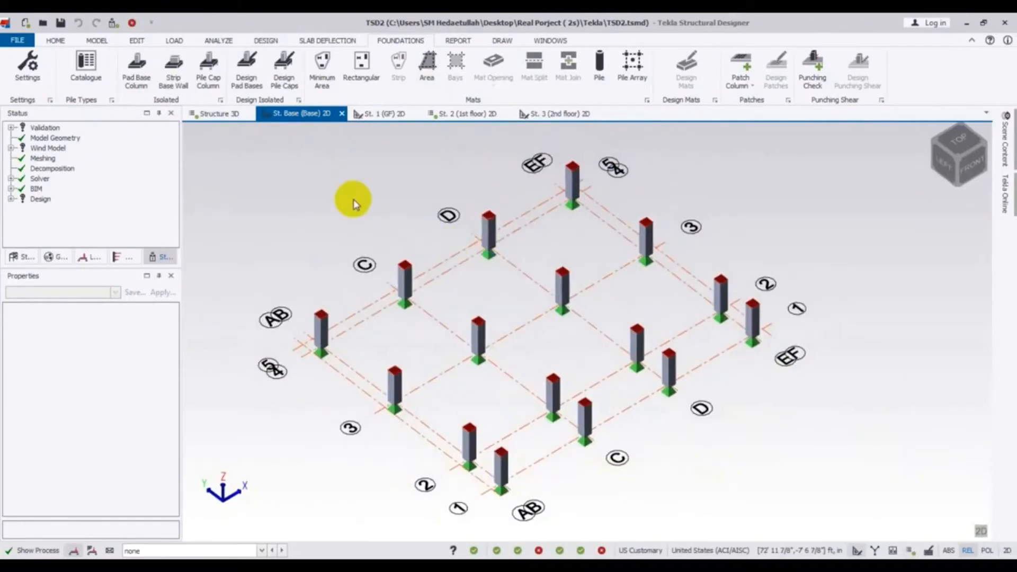
Start an isolated pad base for columns, keeping auto-design of depth and size enabled and the shape as Square
click(133, 69)
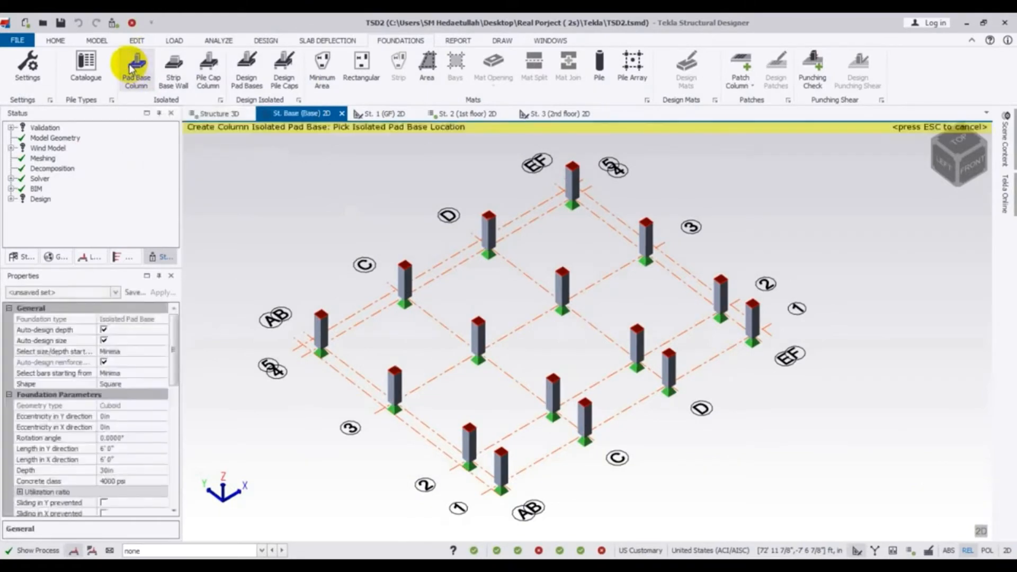
mouse_move(172, 339)
mouse_down()
mouse_move(173, 479)
mouse_move(175, 325)
mouse_up()
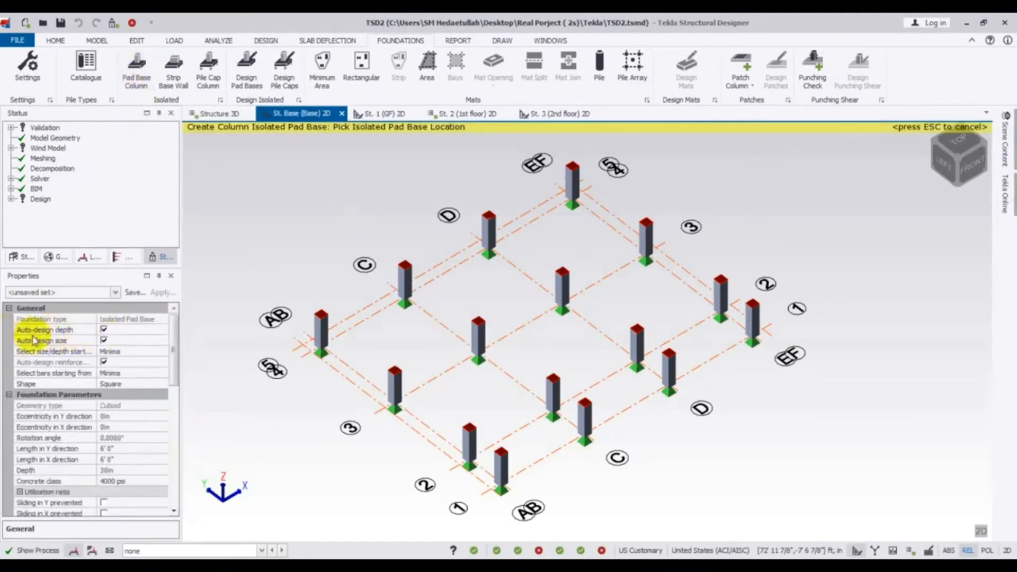
click(104, 341)
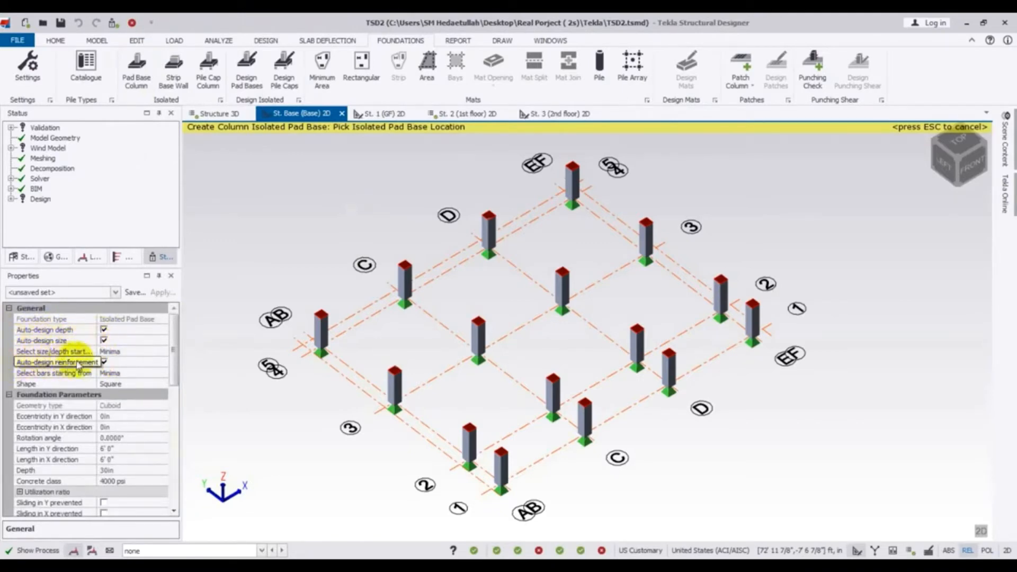
scroll(170, 392, down, 1)
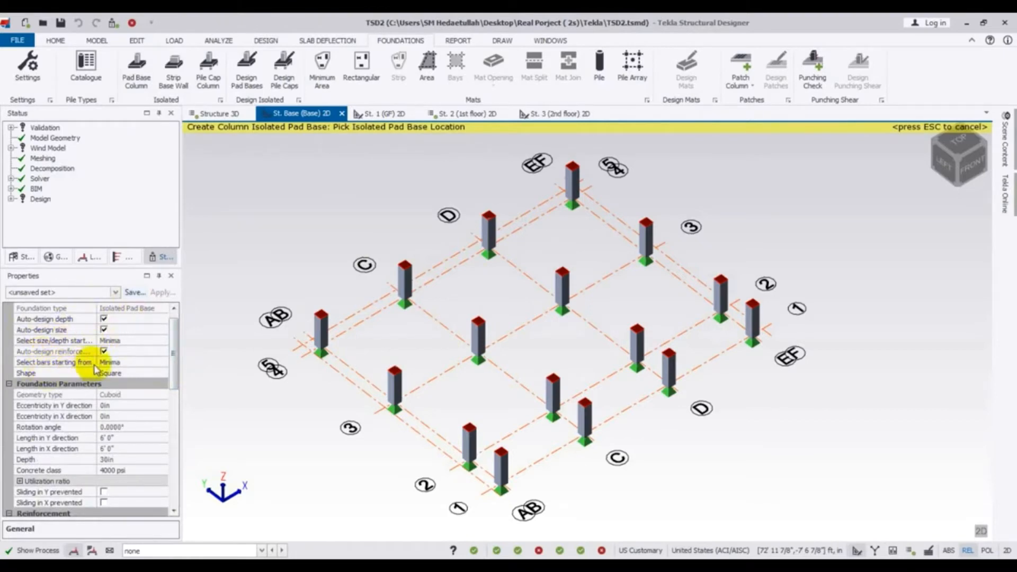
click(130, 373)
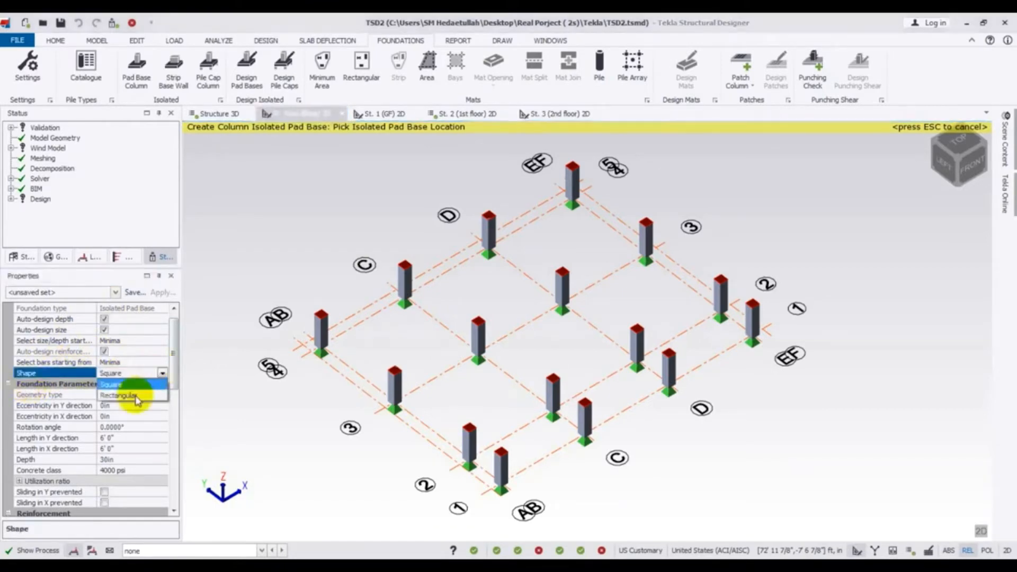
click(122, 385)
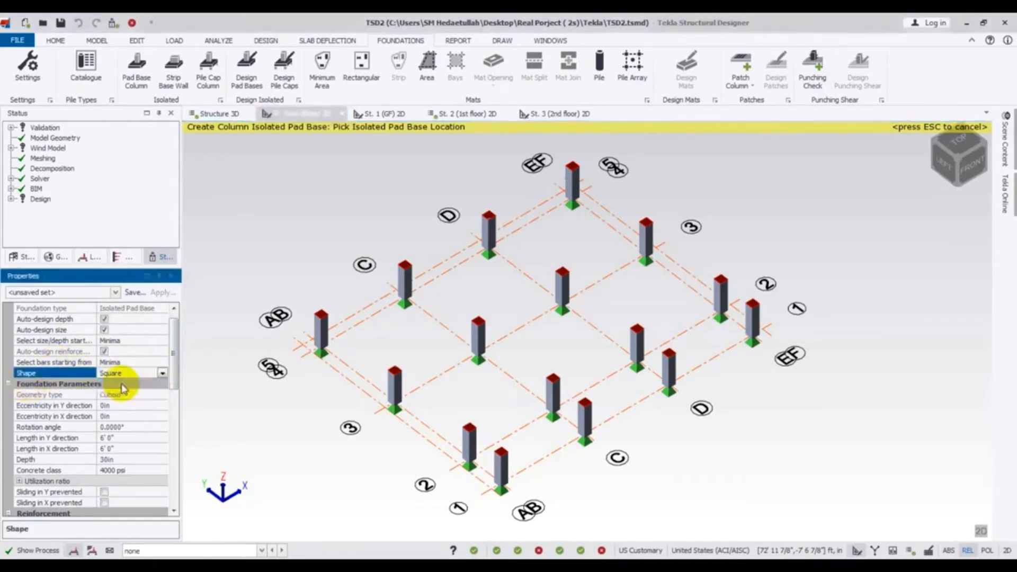
Set the pad base's concrete class to 2800 psi
drag(173, 354, 176, 384)
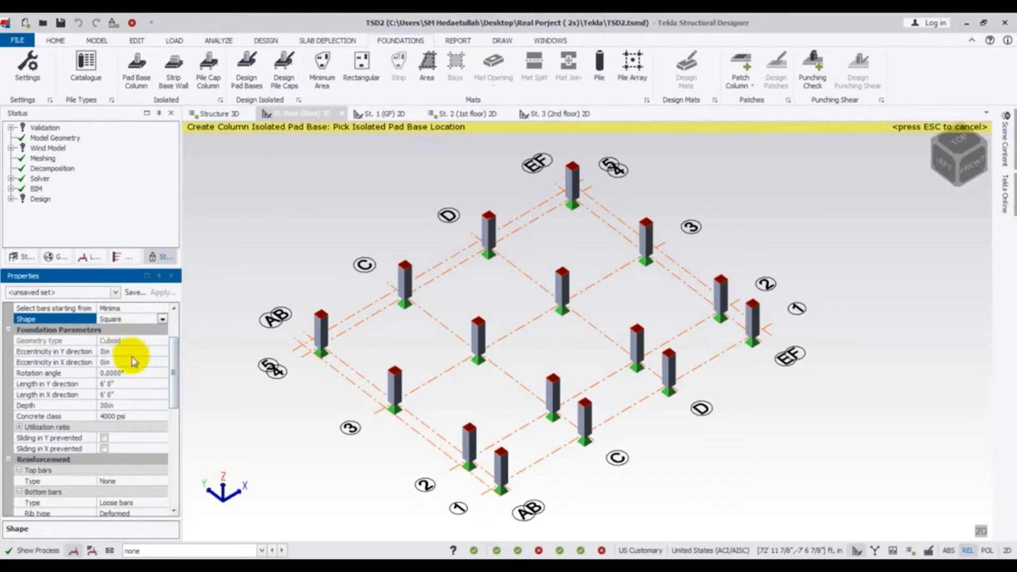
click(159, 418)
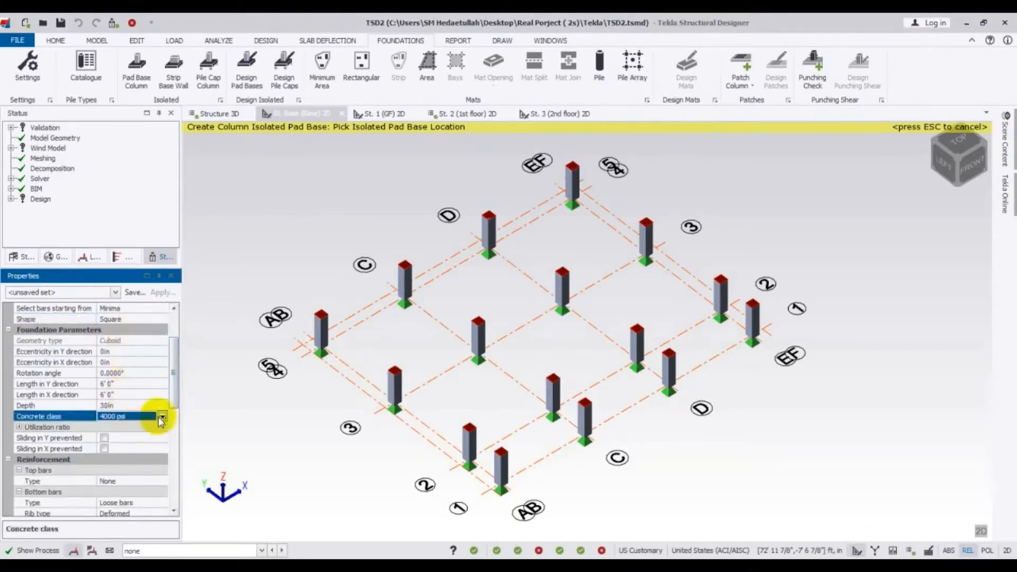
click(162, 417)
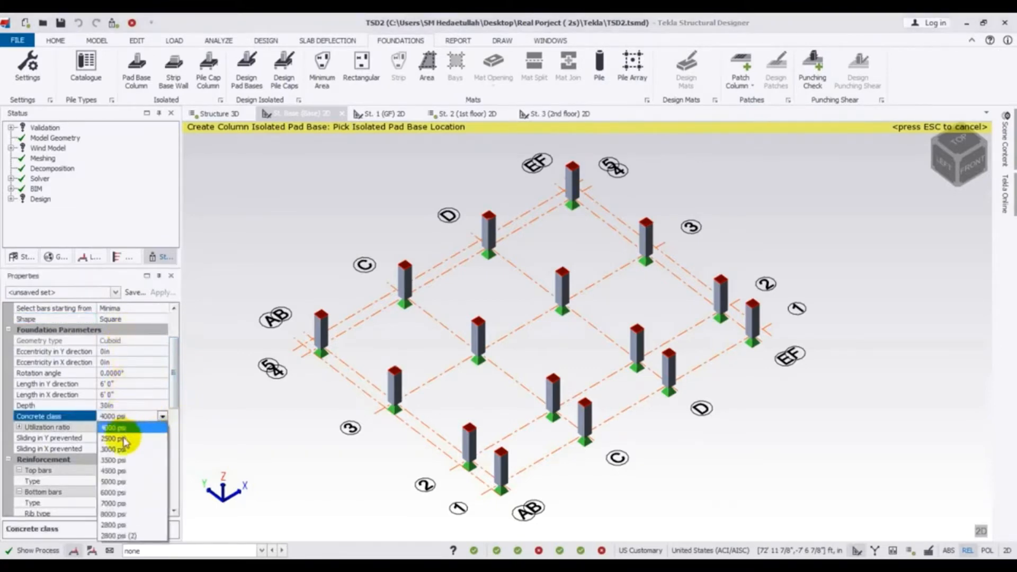
click(112, 525)
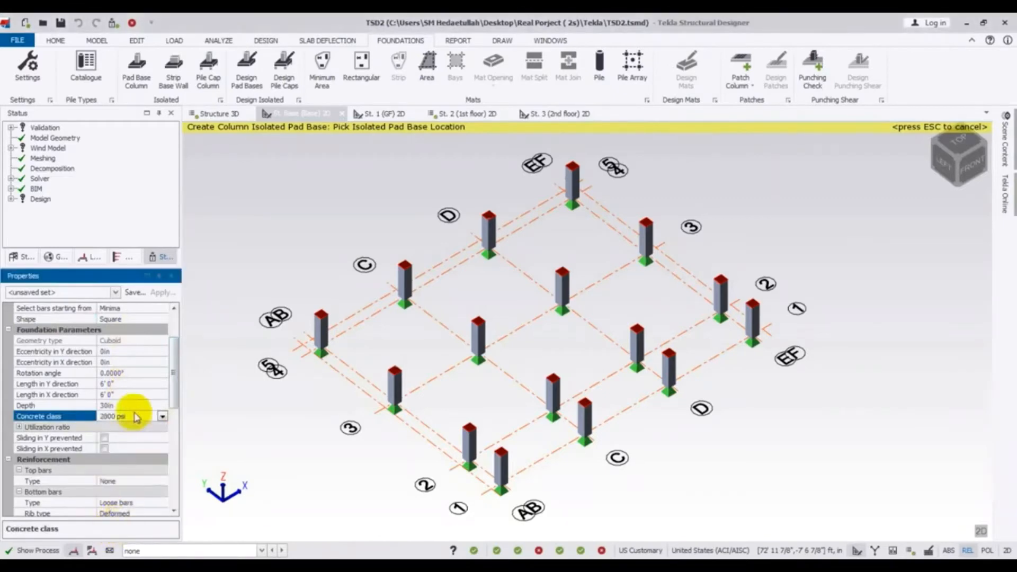
Set the pad base reinforcement's top cover, bottom cover and side cover each to 3 in
drag(175, 385, 176, 401)
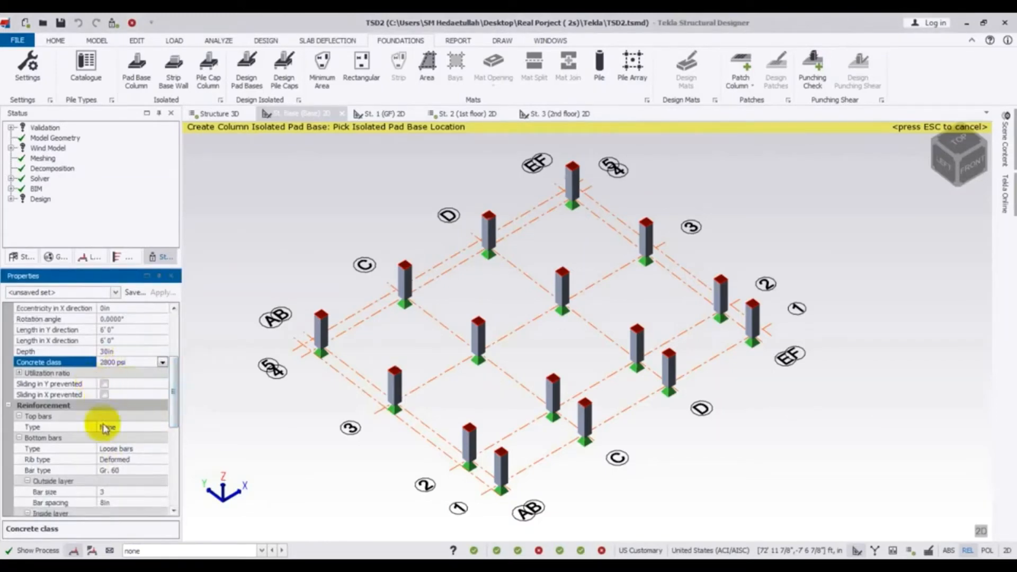
drag(172, 402, 170, 352)
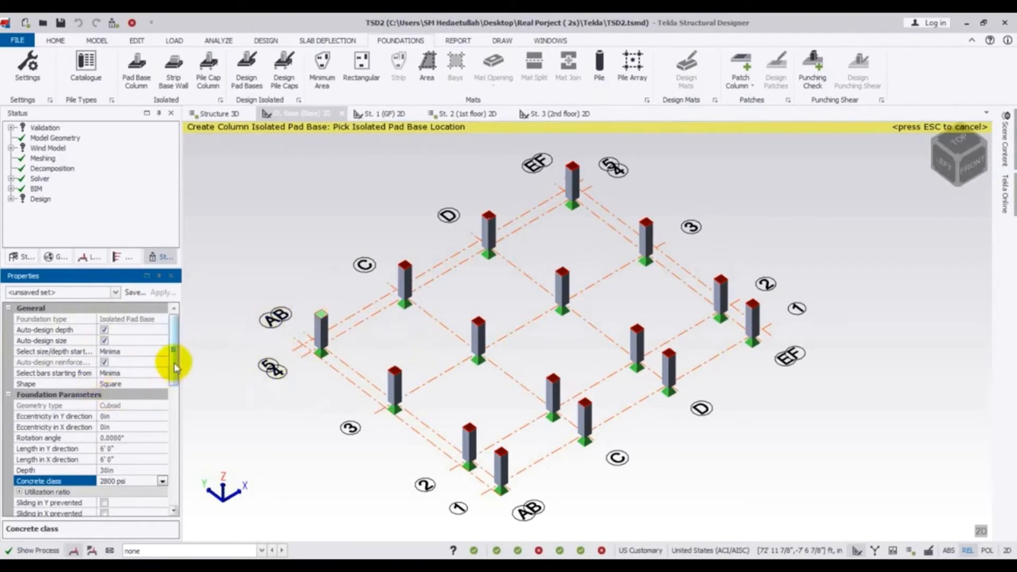
drag(175, 365, 177, 381)
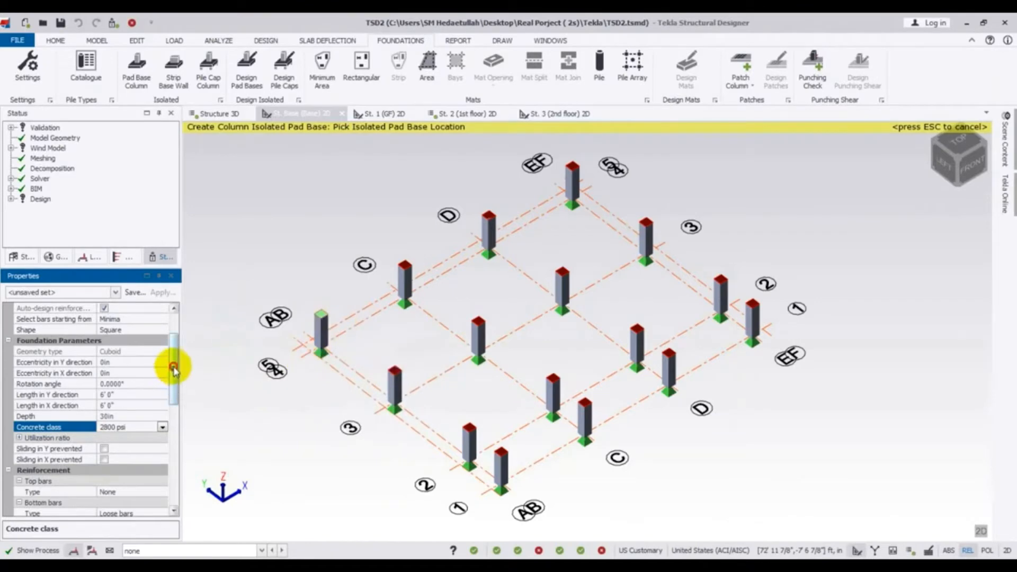
mouse_move(174, 367)
mouse_down()
mouse_move(177, 390)
mouse_move(182, 343)
mouse_move(180, 402)
mouse_move(173, 386)
mouse_move(181, 374)
mouse_move(171, 369)
mouse_move(173, 380)
mouse_up()
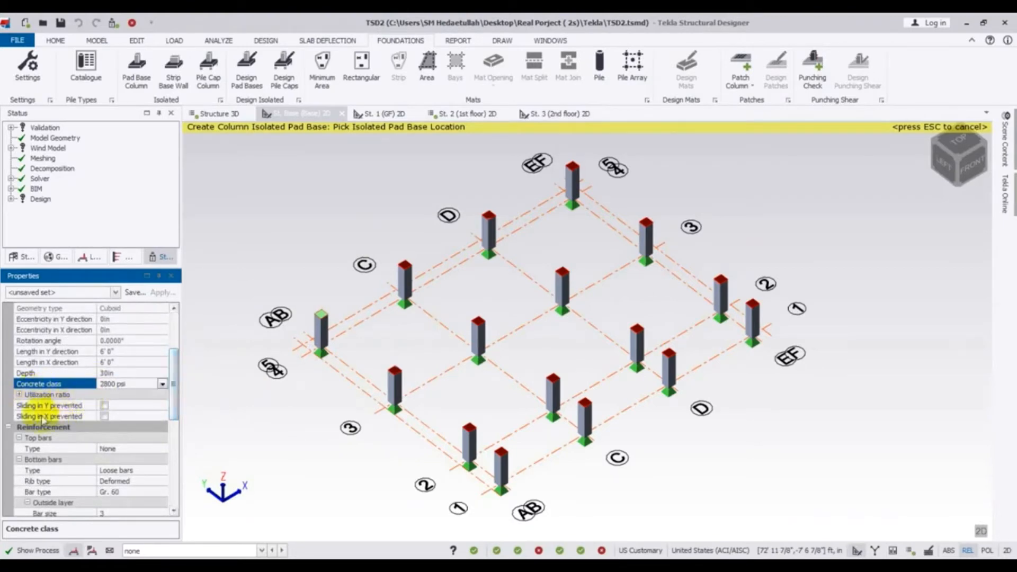
drag(173, 389, 184, 433)
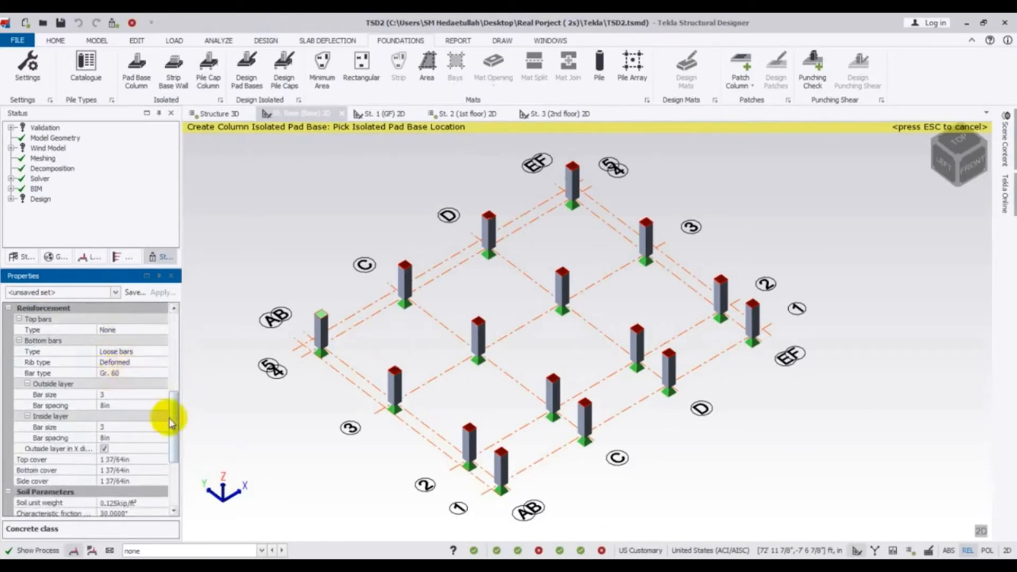
scroll(174, 426, down, 3)
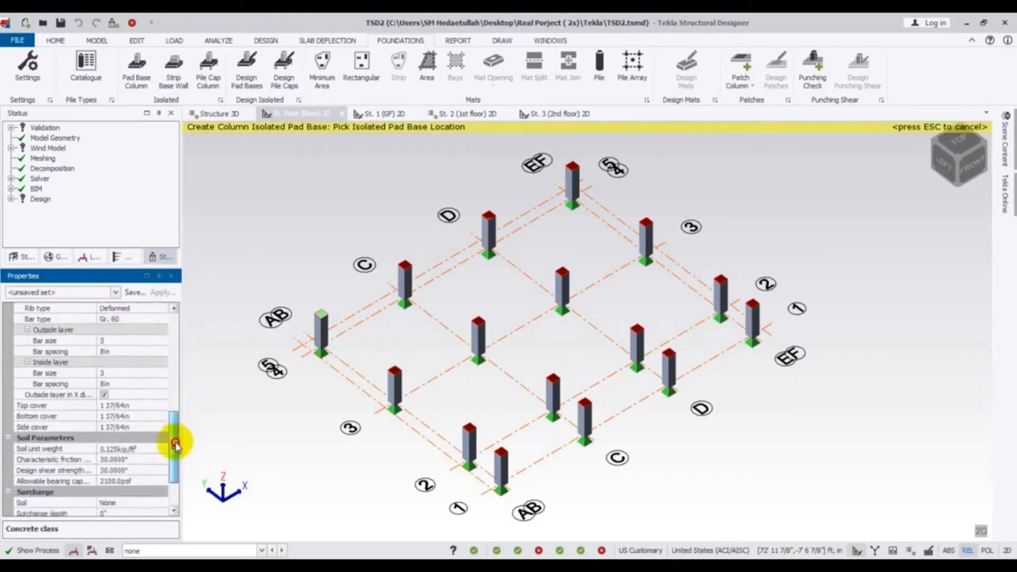
click(119, 405)
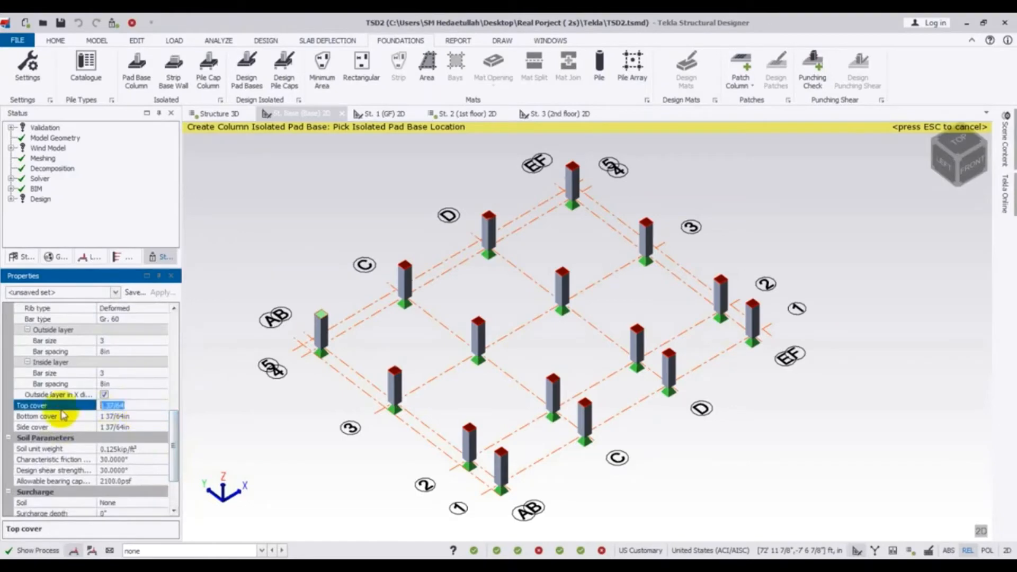
text(3)
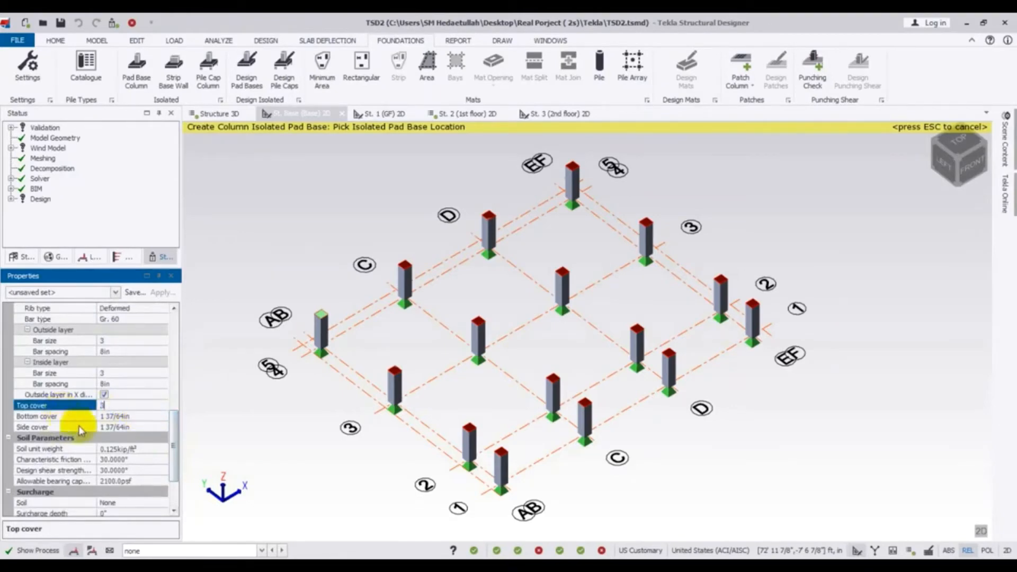
click(109, 416)
text(3)
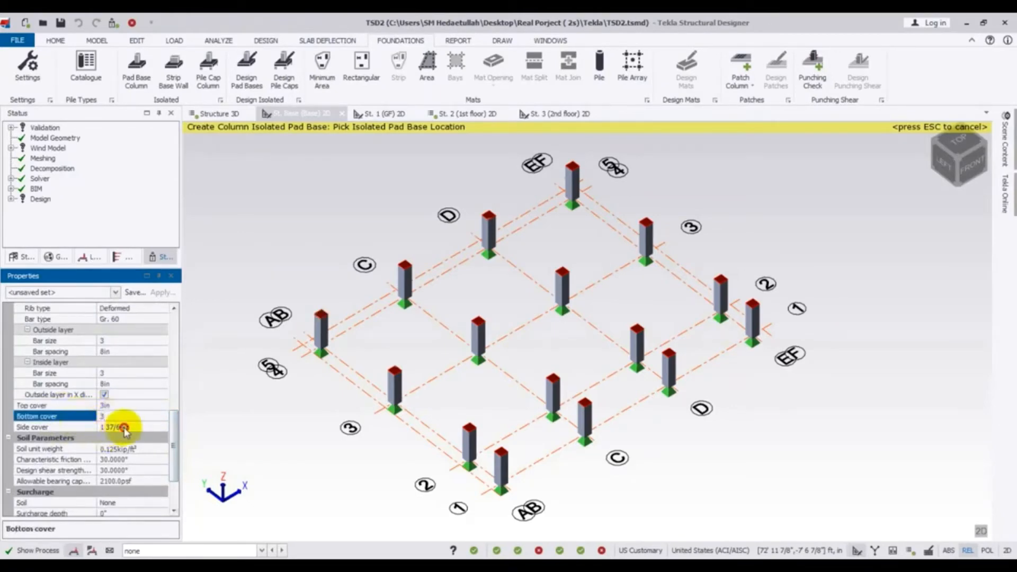
click(118, 427)
text(3)
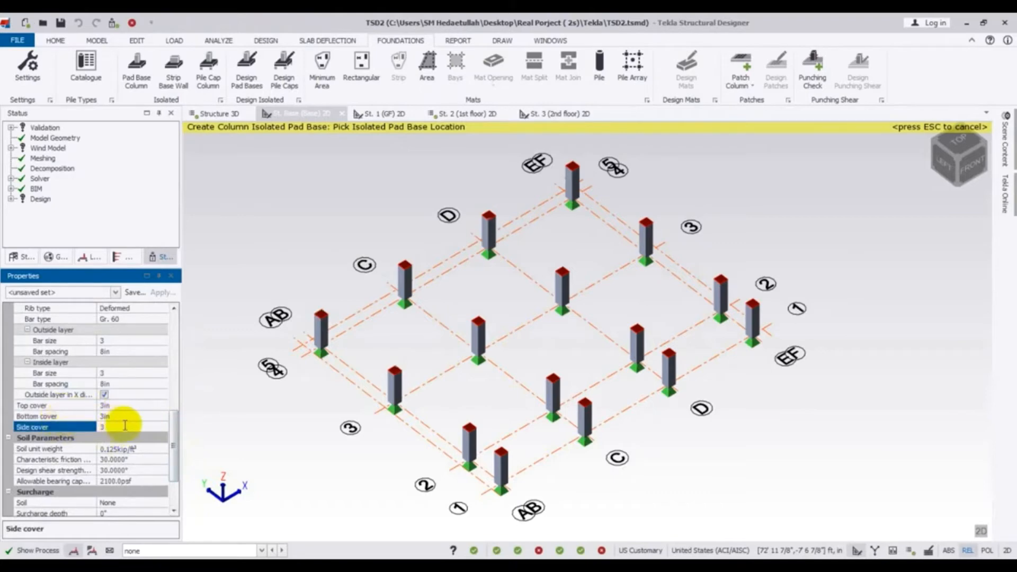
click(206, 442)
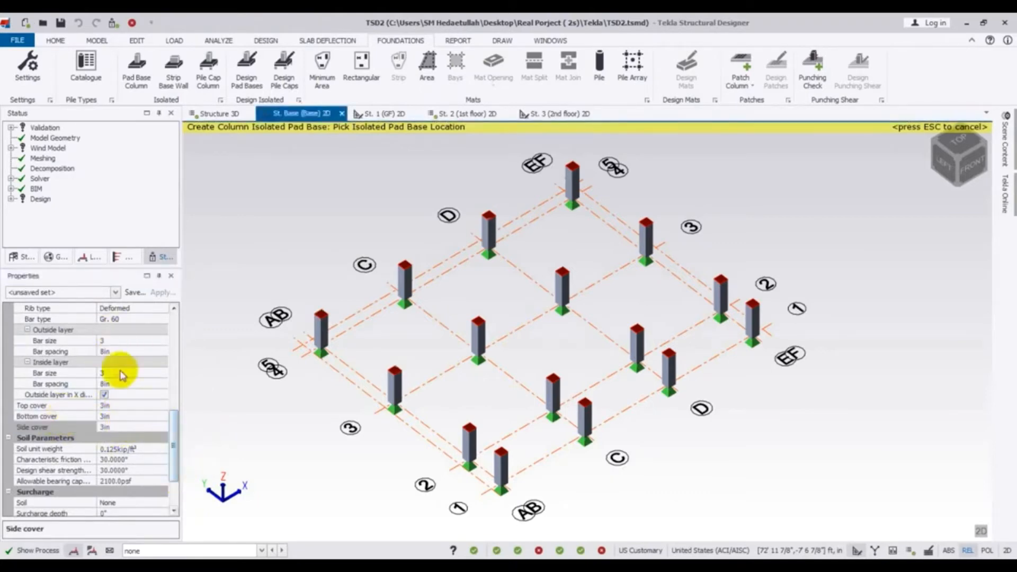
Check the pad base's gross allowable bearing capacity and the other soil and surcharge parameters
drag(176, 448, 176, 461)
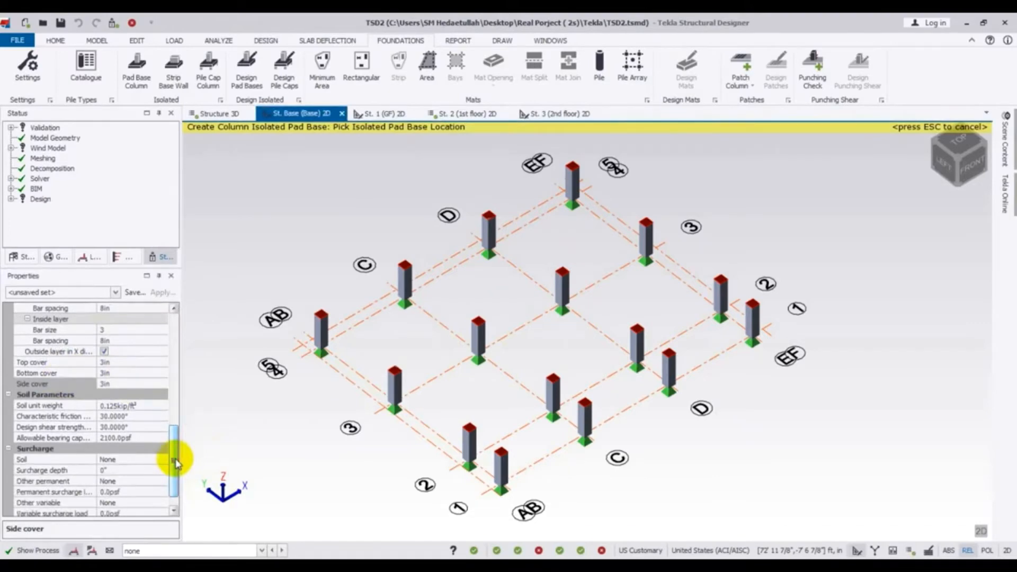
click(119, 438)
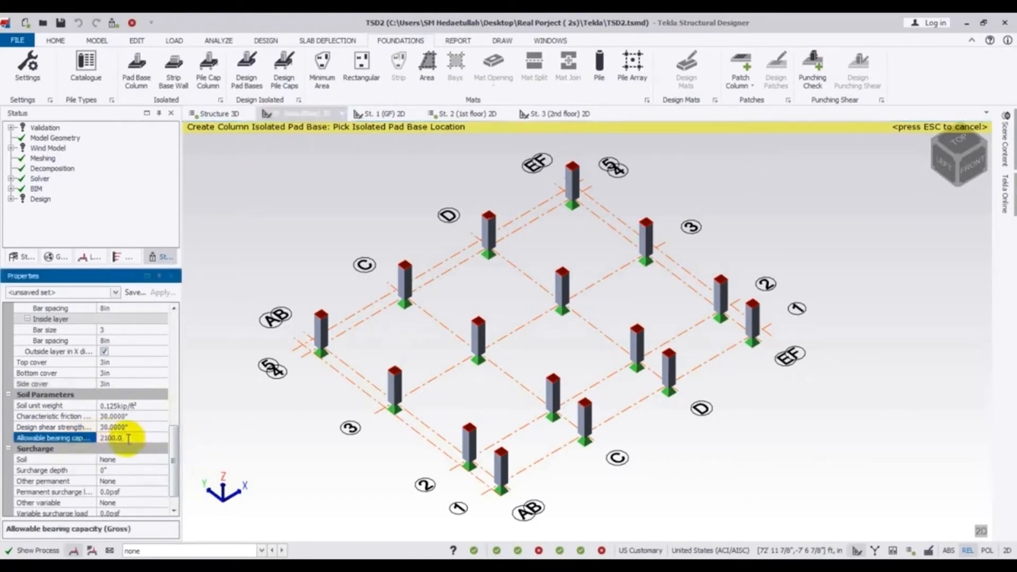
click(252, 462)
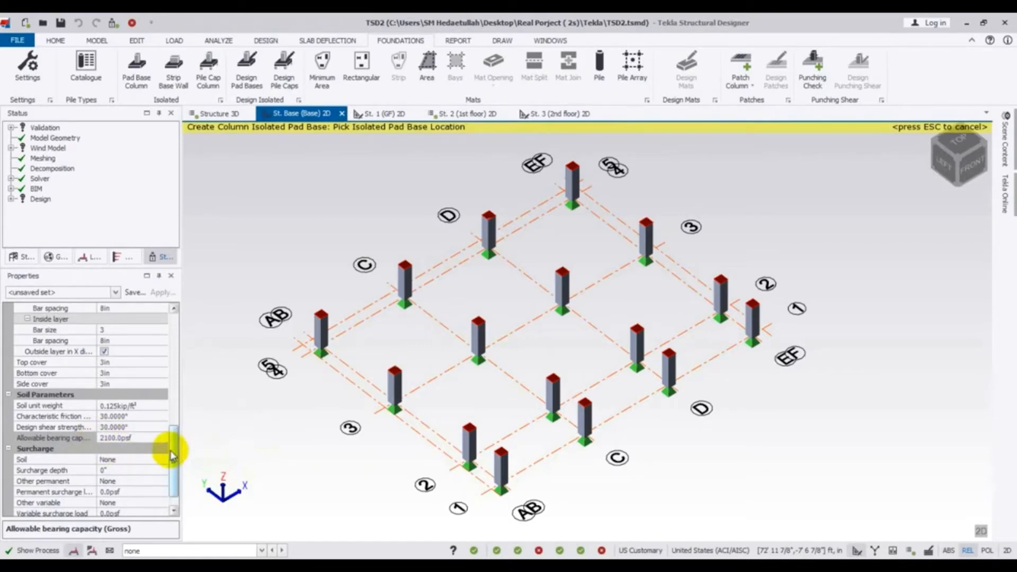
drag(170, 450, 175, 487)
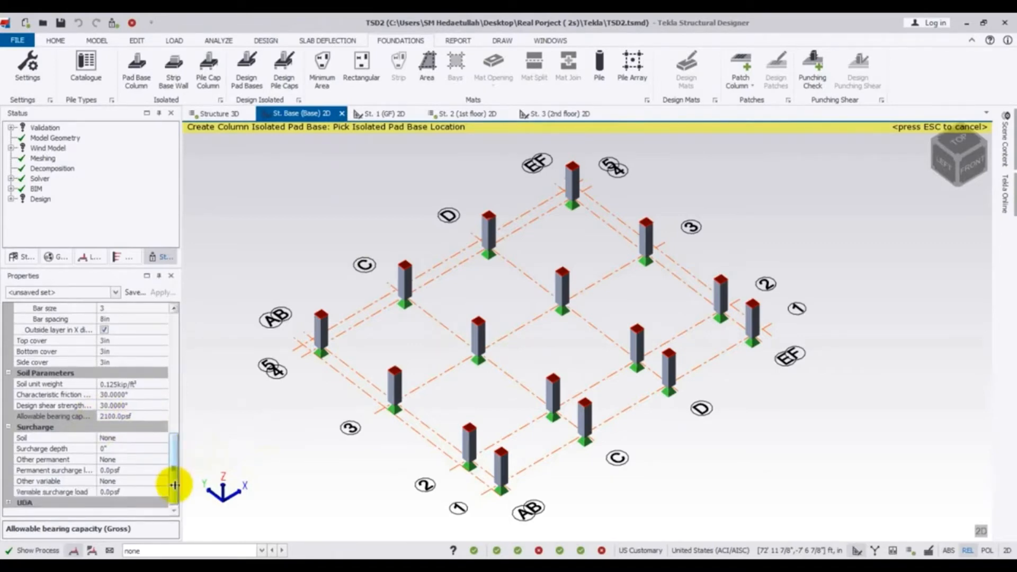
scroll(174, 451, up, 1)
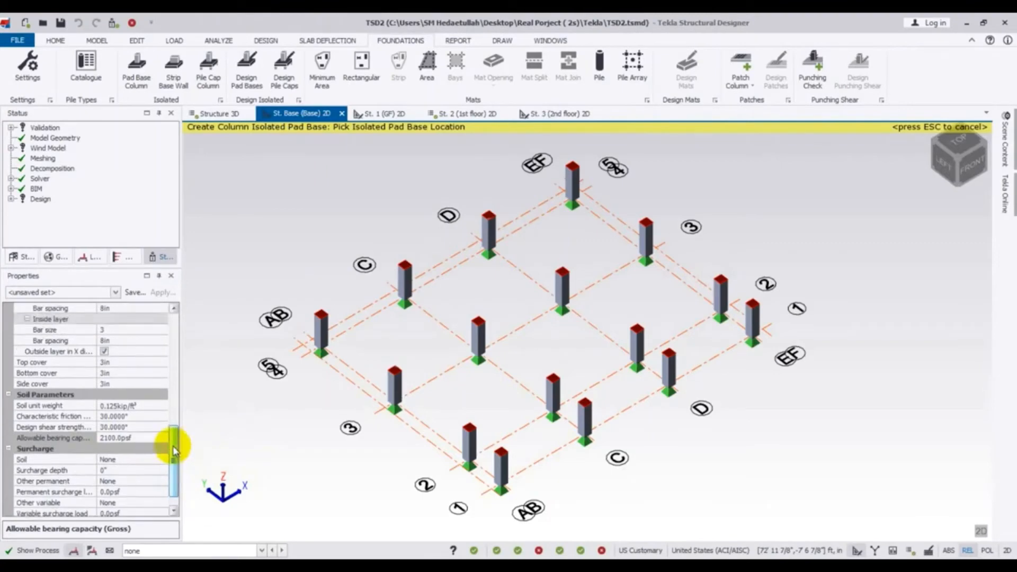
scroll(173, 451, down, 1)
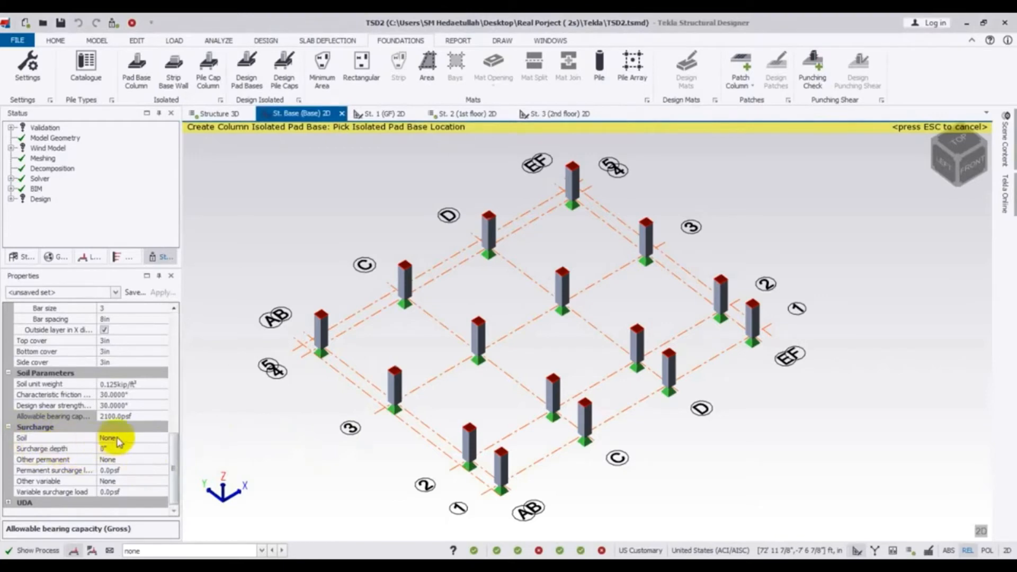
Choose None for the pad base's Soil and Other permanent surcharge load cases
click(156, 436)
click(158, 436)
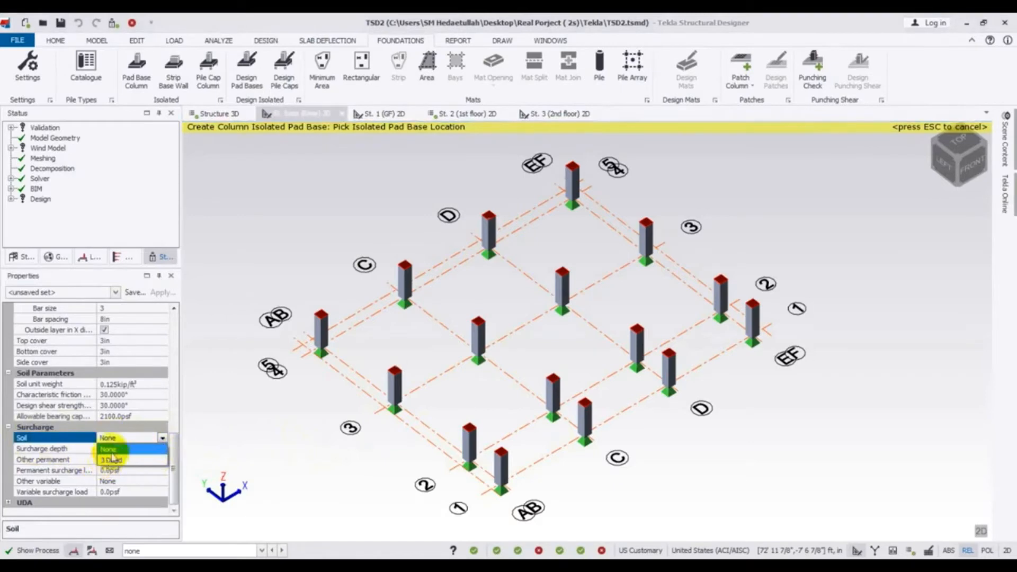
click(127, 450)
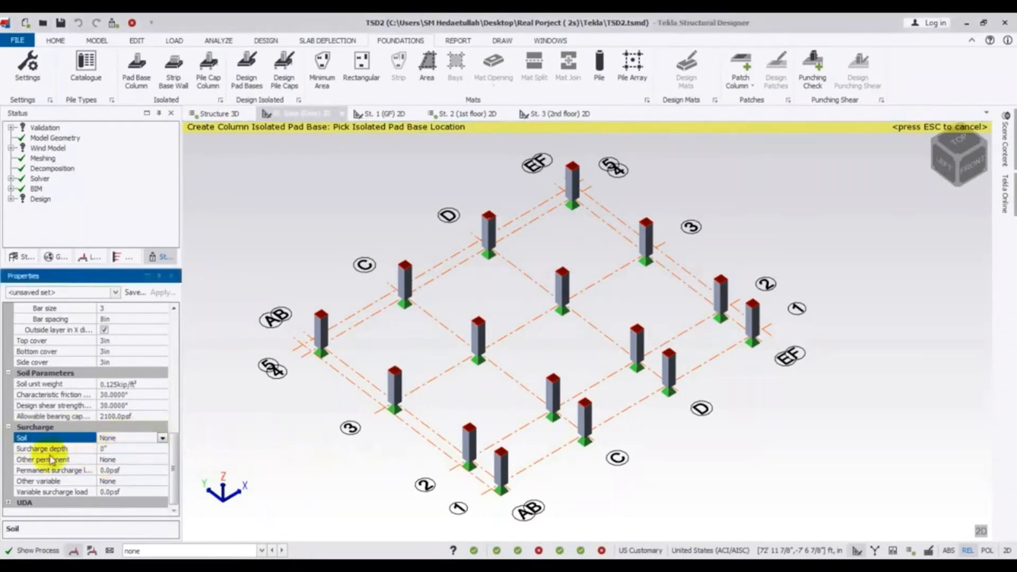
click(109, 448)
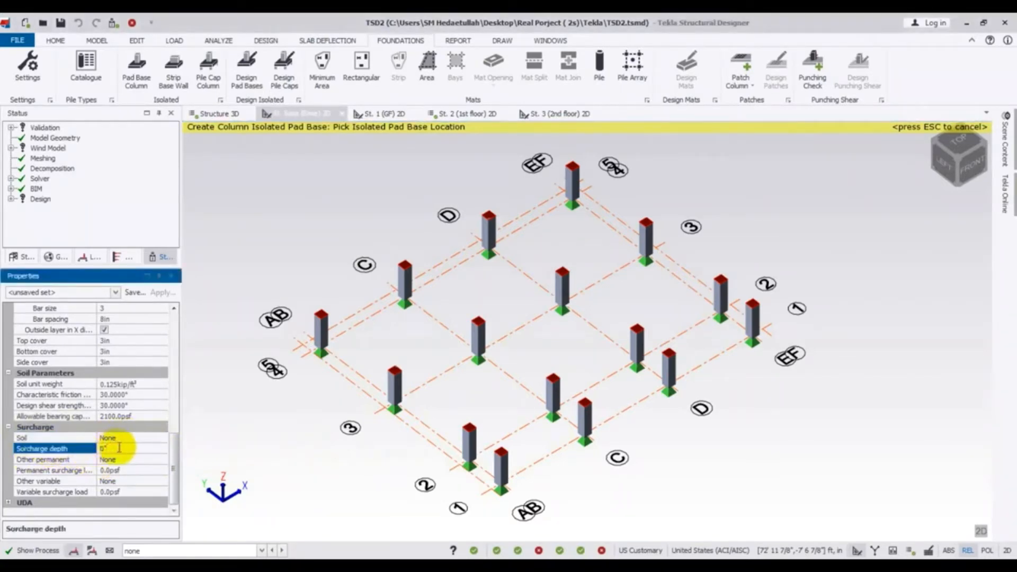
double_click(119, 448)
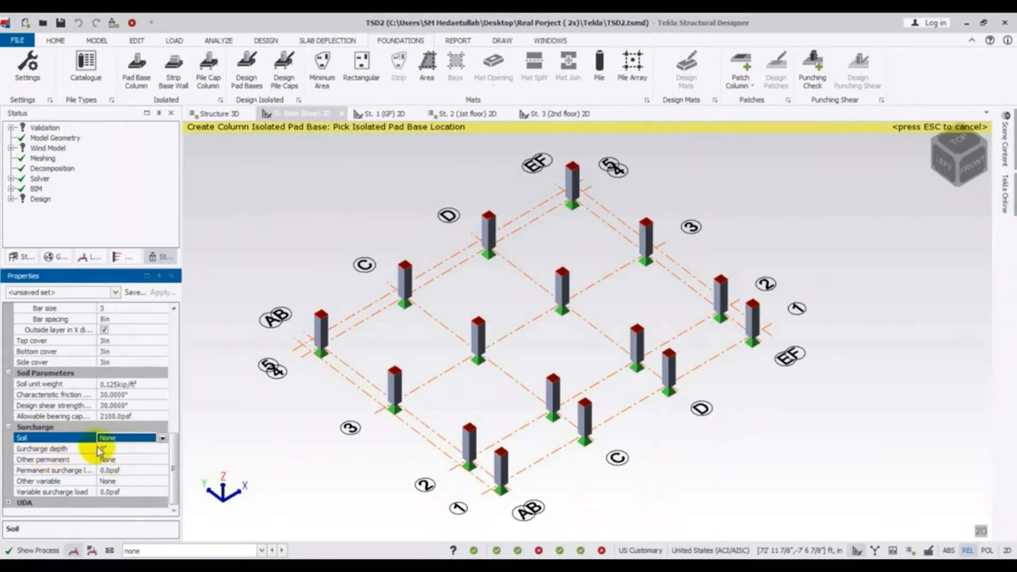
click(108, 449)
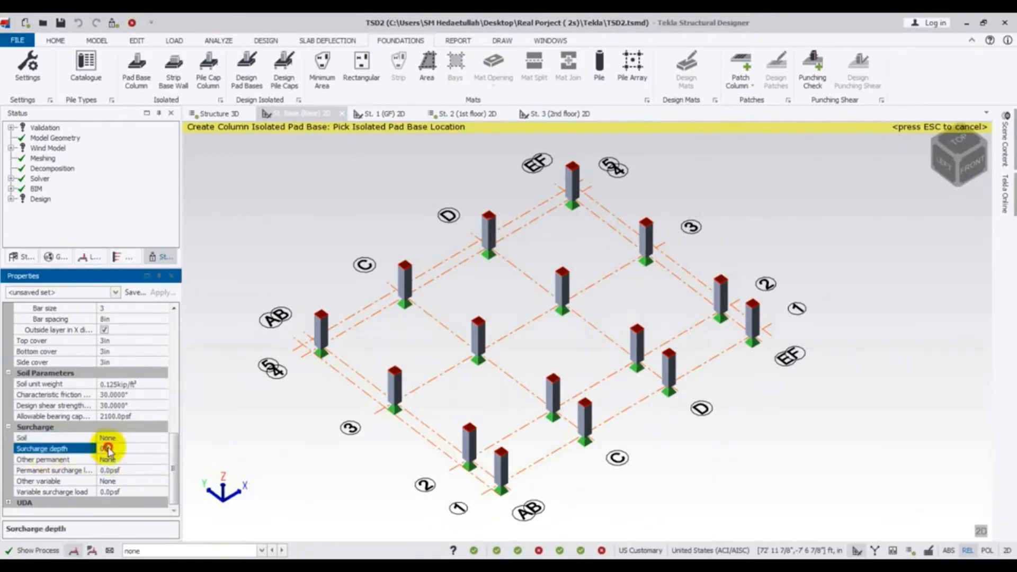
click(130, 461)
click(163, 461)
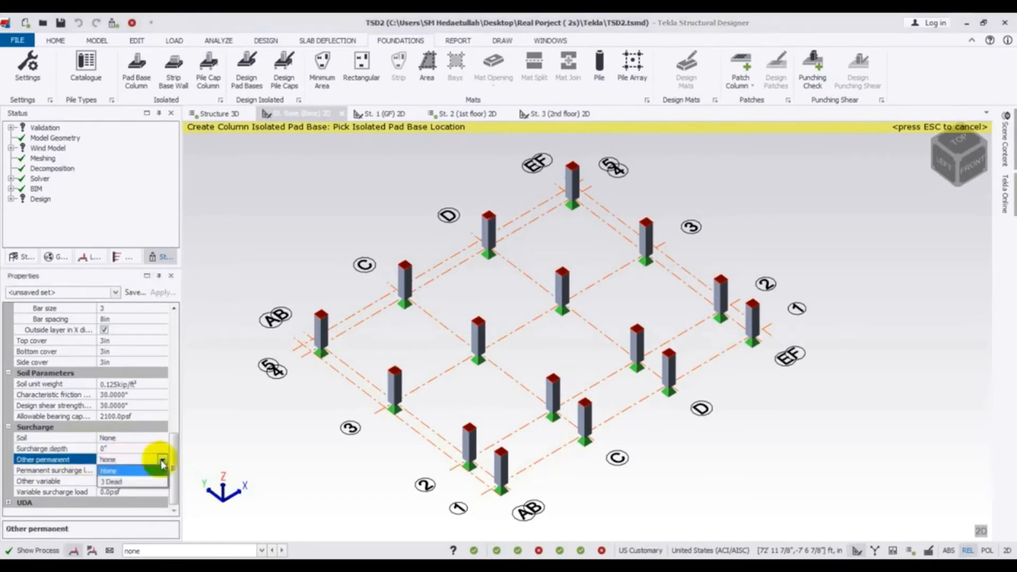
click(148, 473)
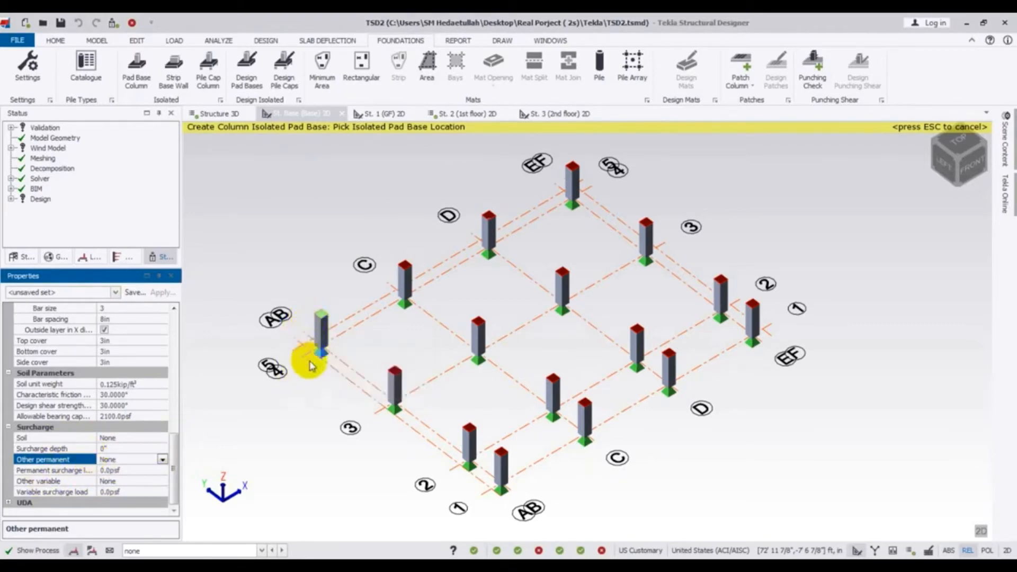
Set the pad base's surcharge depth to 3 ft
click(112, 449)
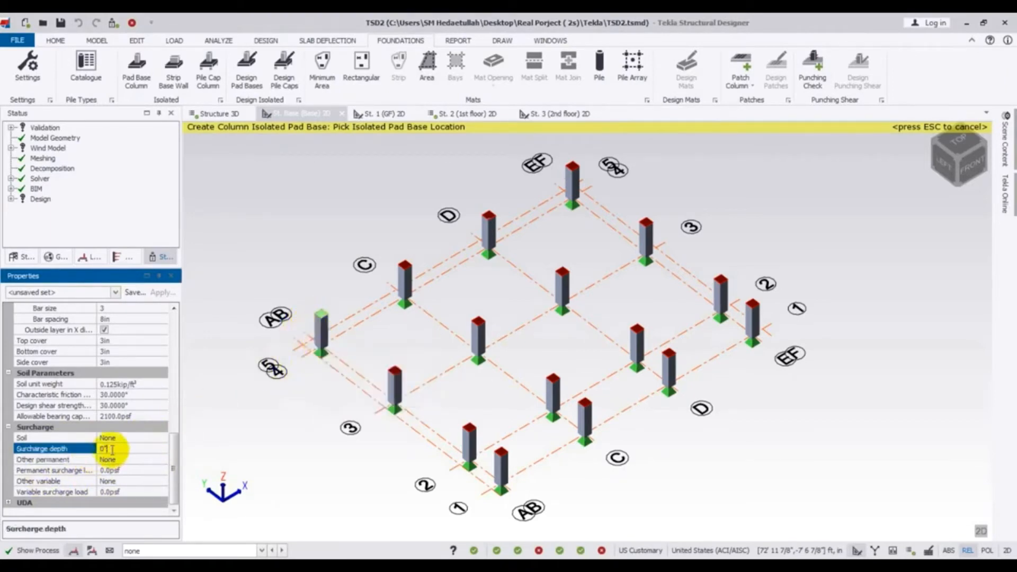
click(112, 448)
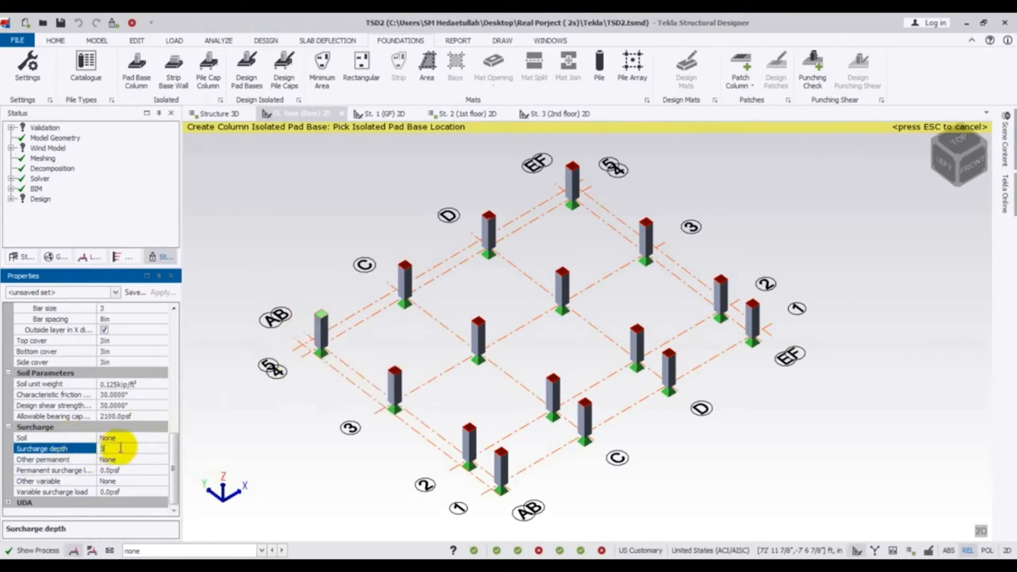
text(3)
click(253, 441)
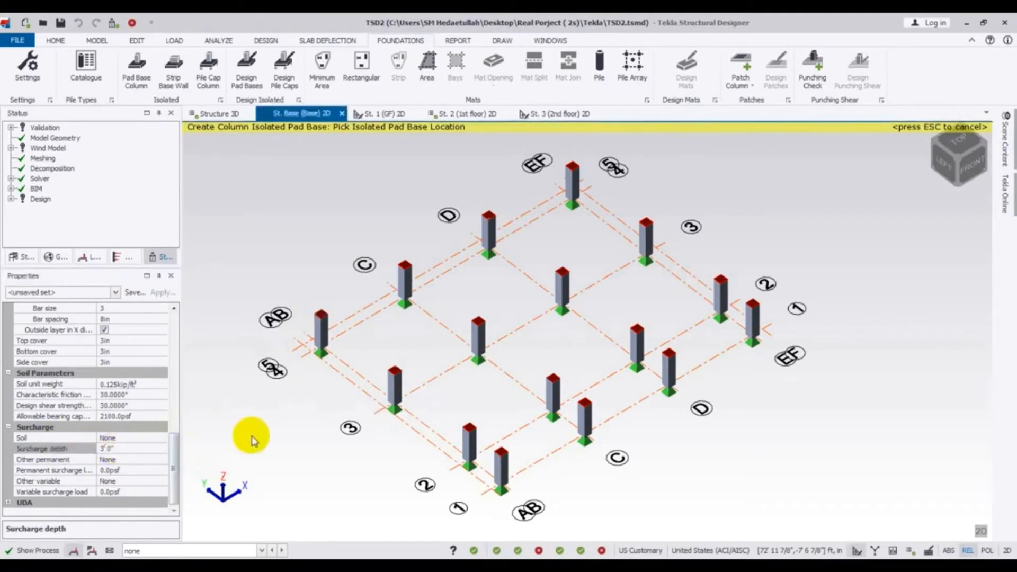
Place isolated pad bases under the four columns along grid line 4, at grids B, C, D and E
drag(170, 465, 168, 325)
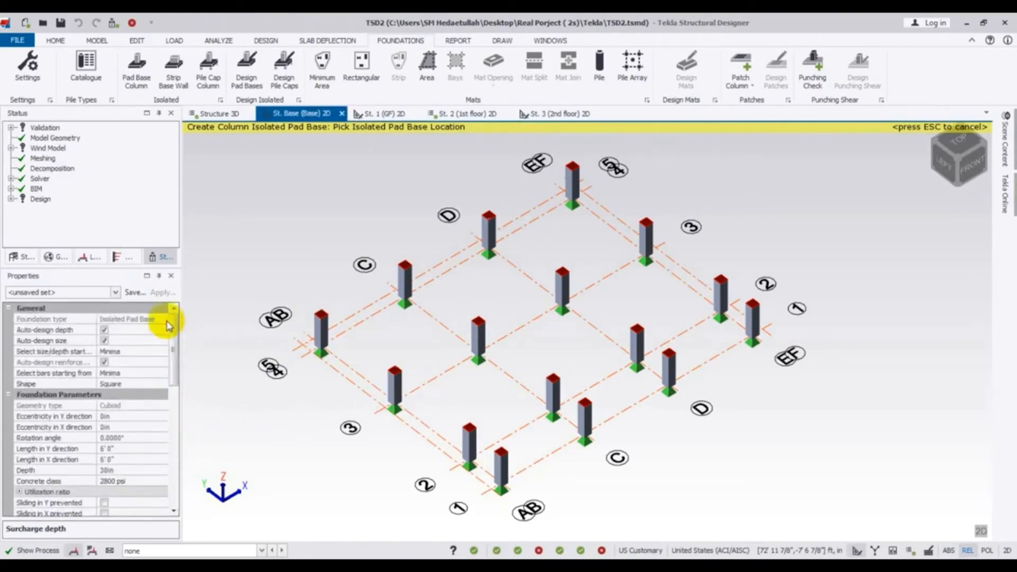
mouse_move(322, 349)
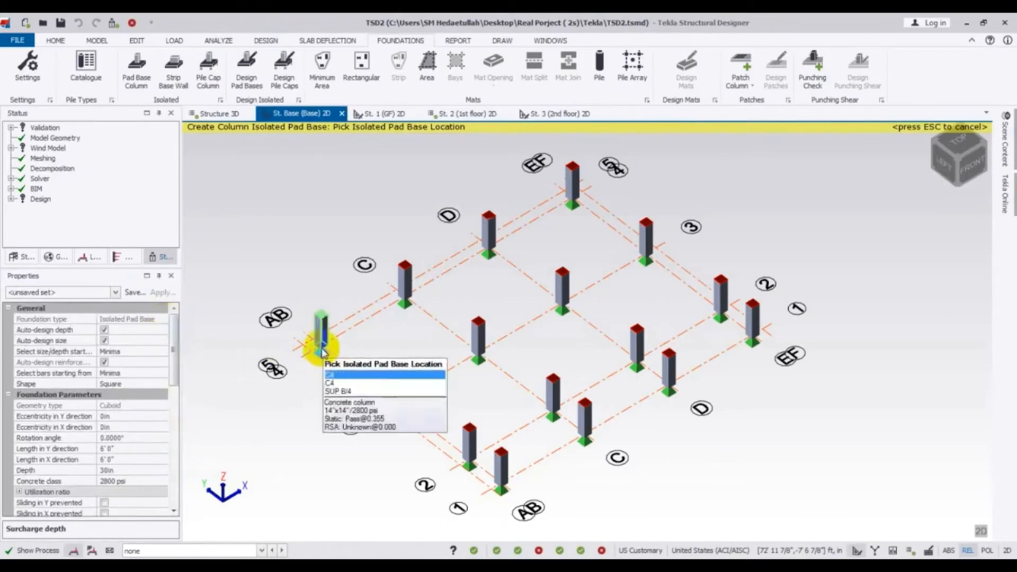
scroll(323, 355, up, 6)
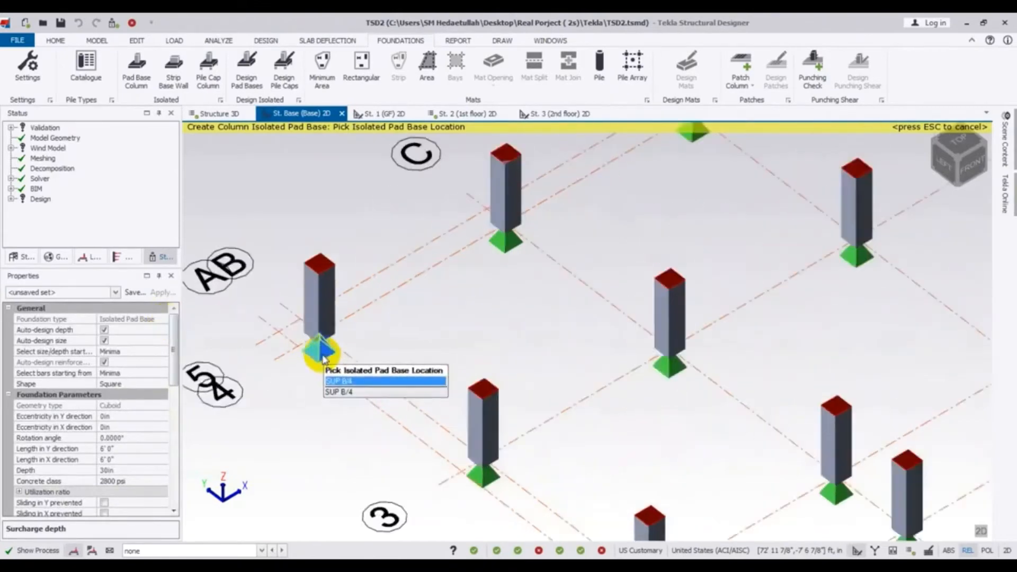
click(315, 350)
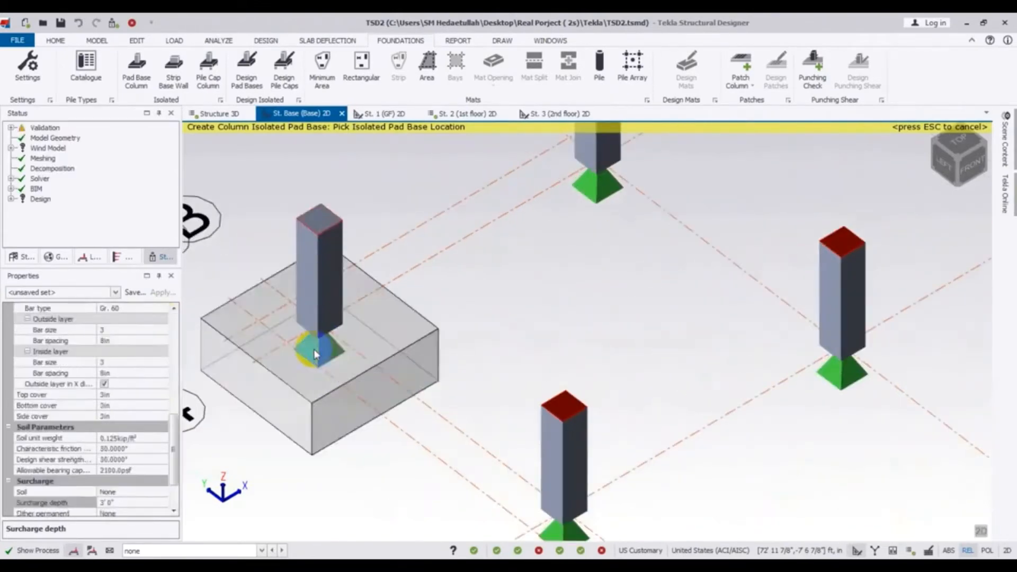
scroll(314, 351, down, 5)
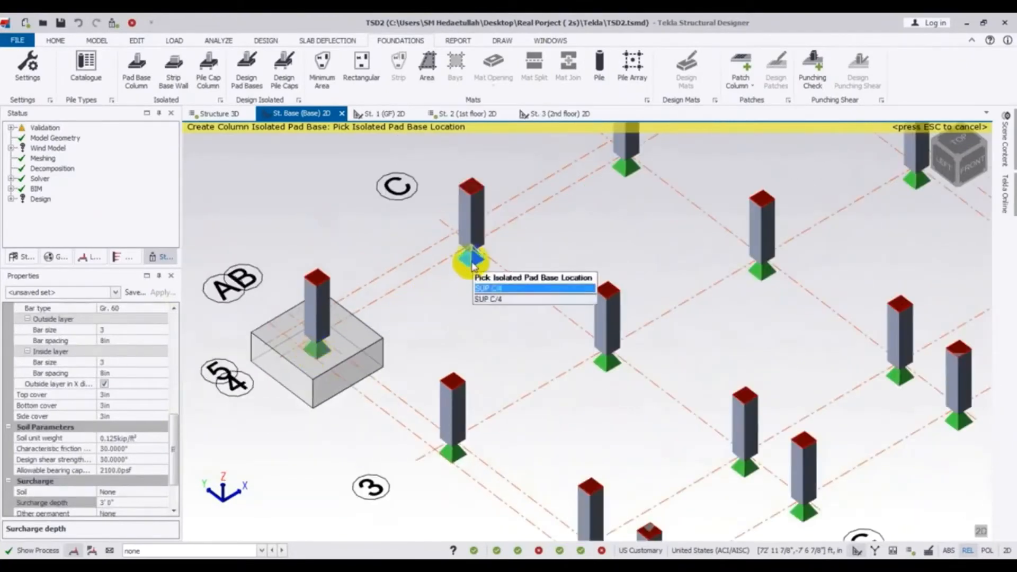
click(470, 259)
middle_drag(551, 246, 489, 343)
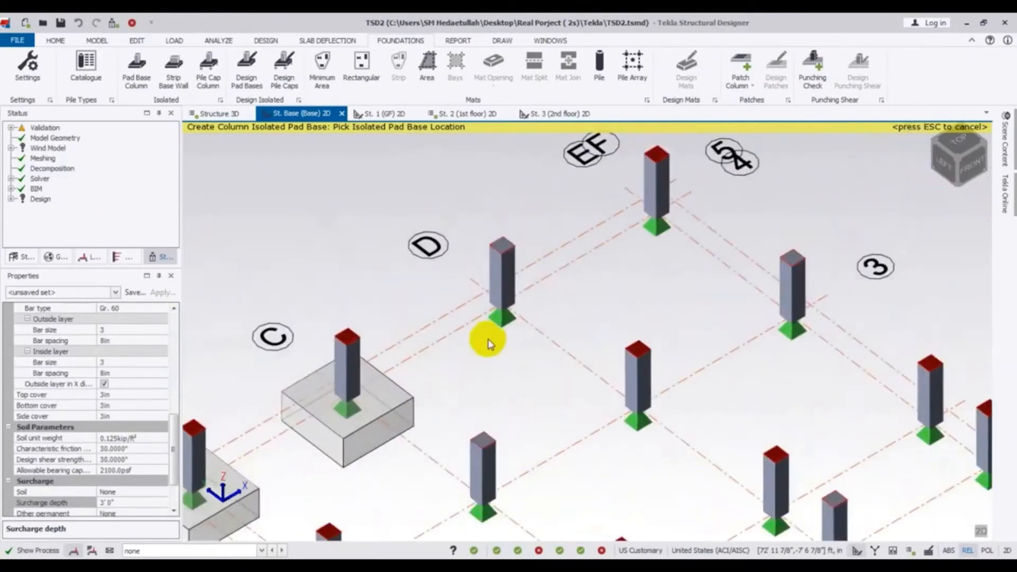
click(504, 318)
click(662, 233)
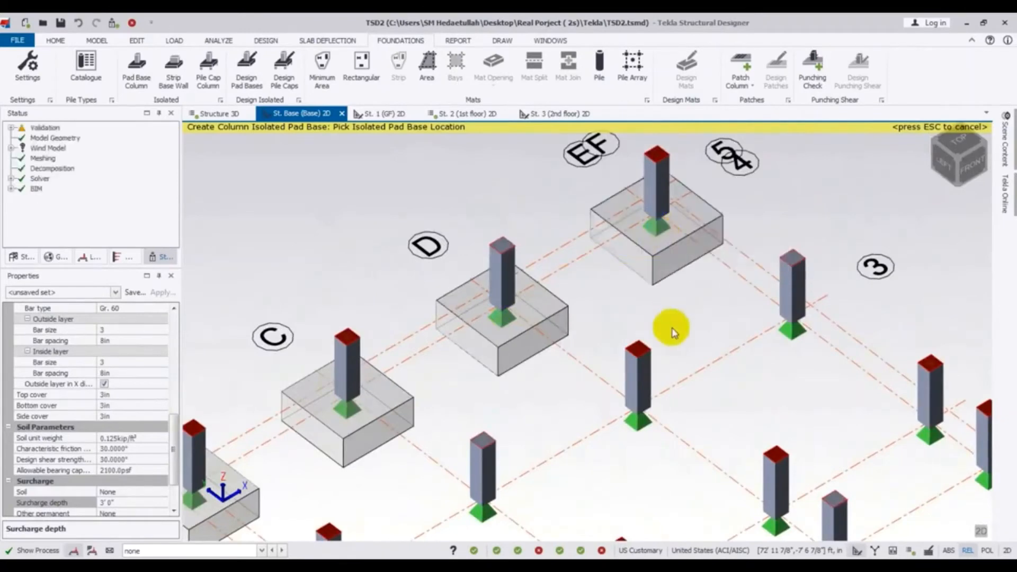
Place isolated pad bases under the four columns along grid line 3, from grid E back to grid B
middle_drag(671, 331, 592, 216)
click(710, 219)
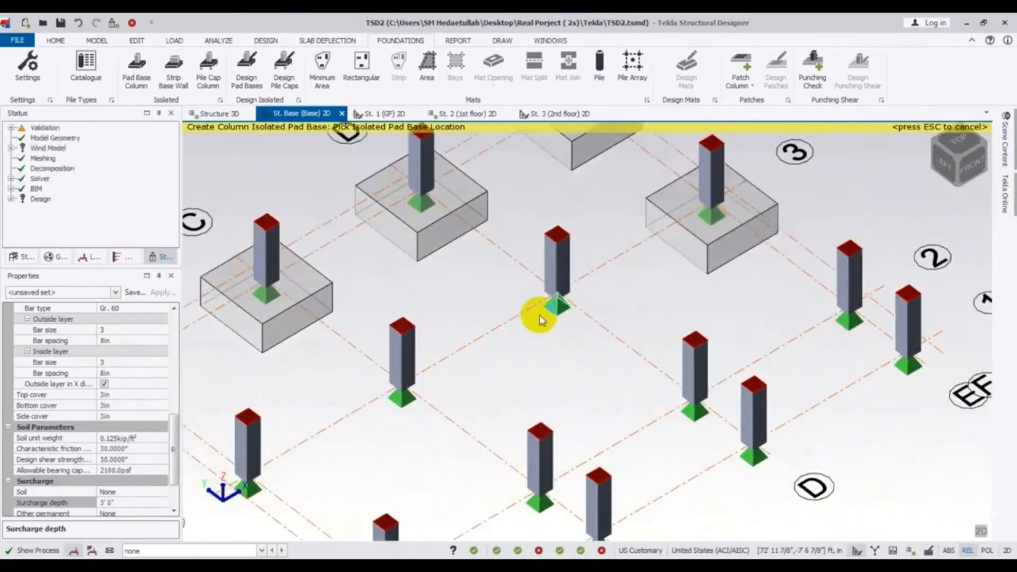
click(556, 306)
click(408, 401)
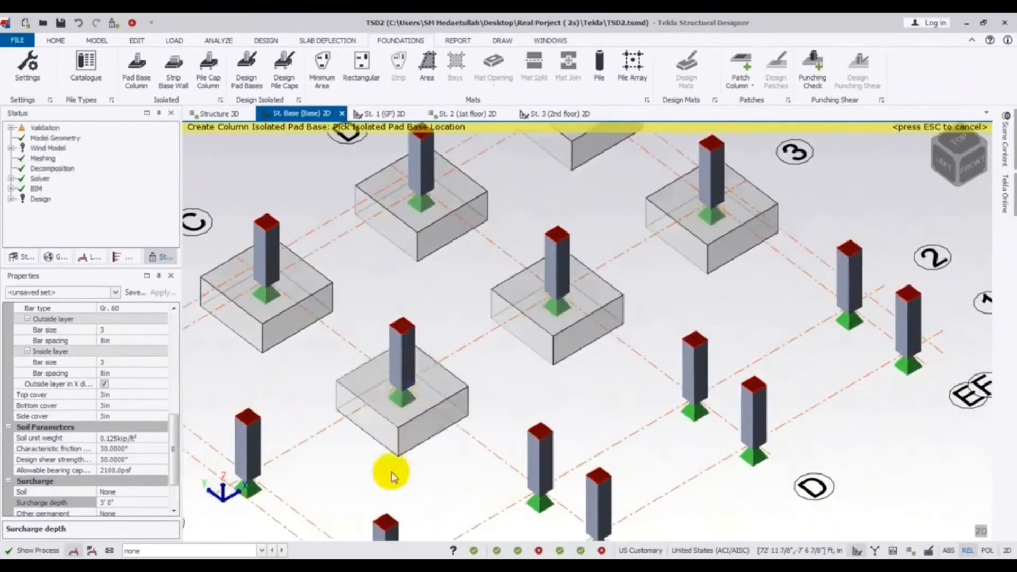
middle_drag(390, 472, 558, 359)
click(418, 383)
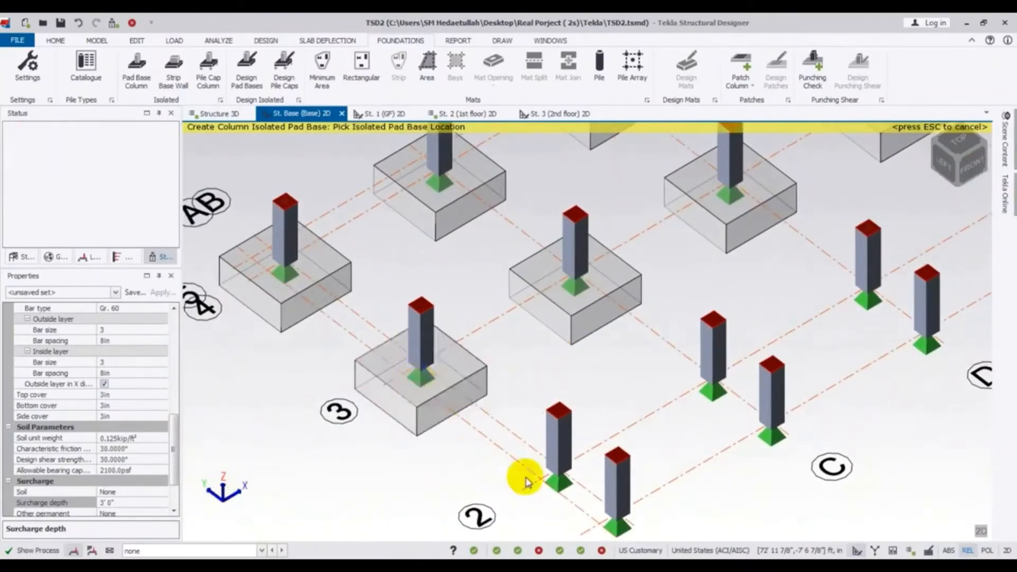
Place isolated pad bases under the paired columns of grid lines 2 and 1, at grids B, C, D and E
click(556, 483)
click(619, 532)
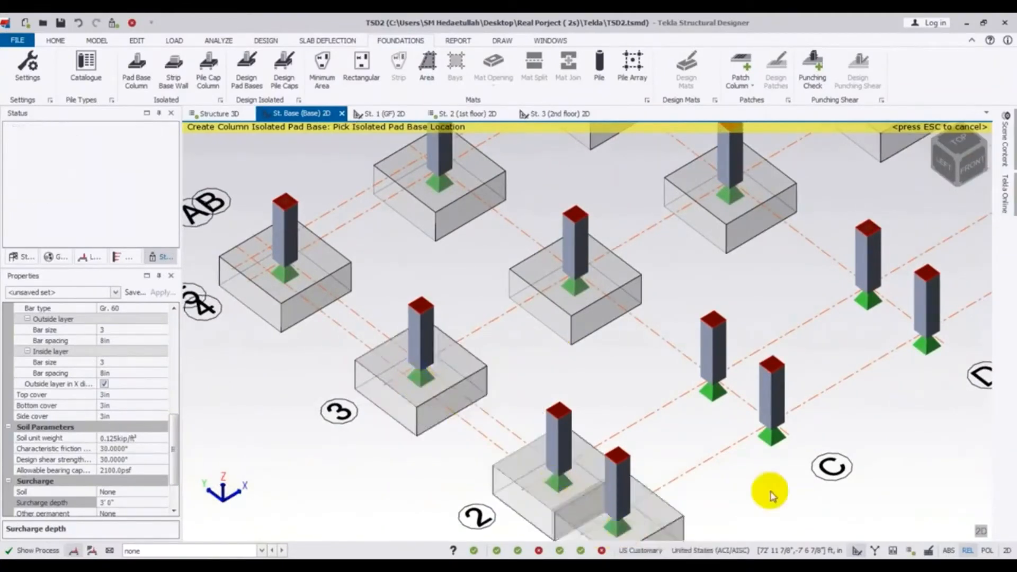
middle_drag(767, 487, 543, 416)
click(493, 322)
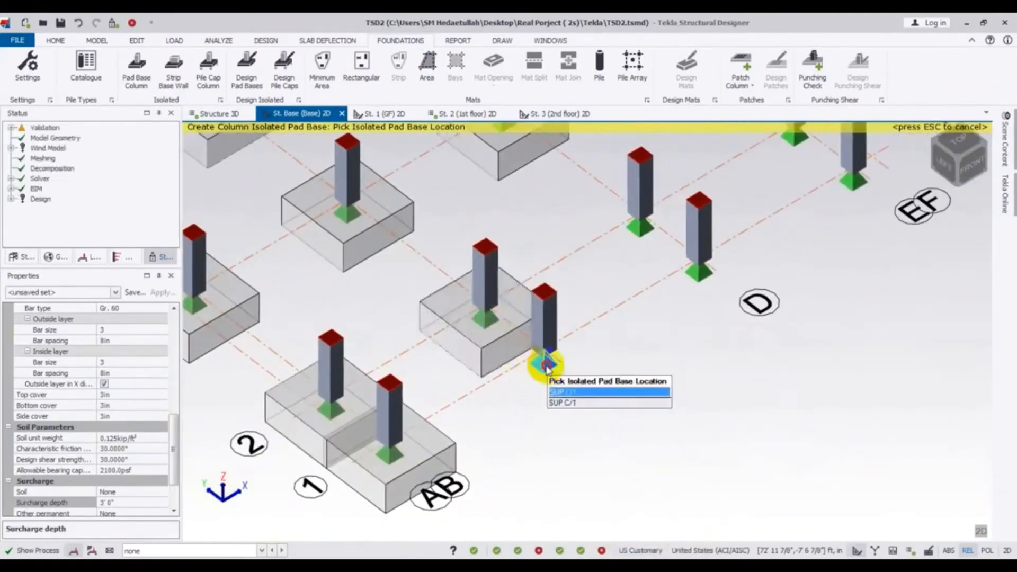
click(543, 364)
click(639, 229)
click(694, 274)
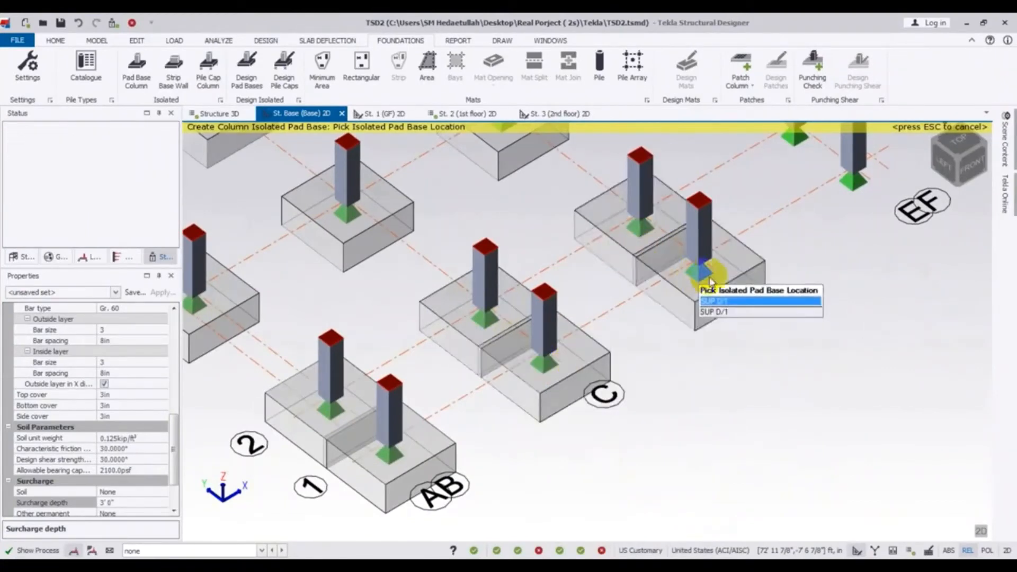
middle_drag(834, 258, 693, 403)
click(660, 292)
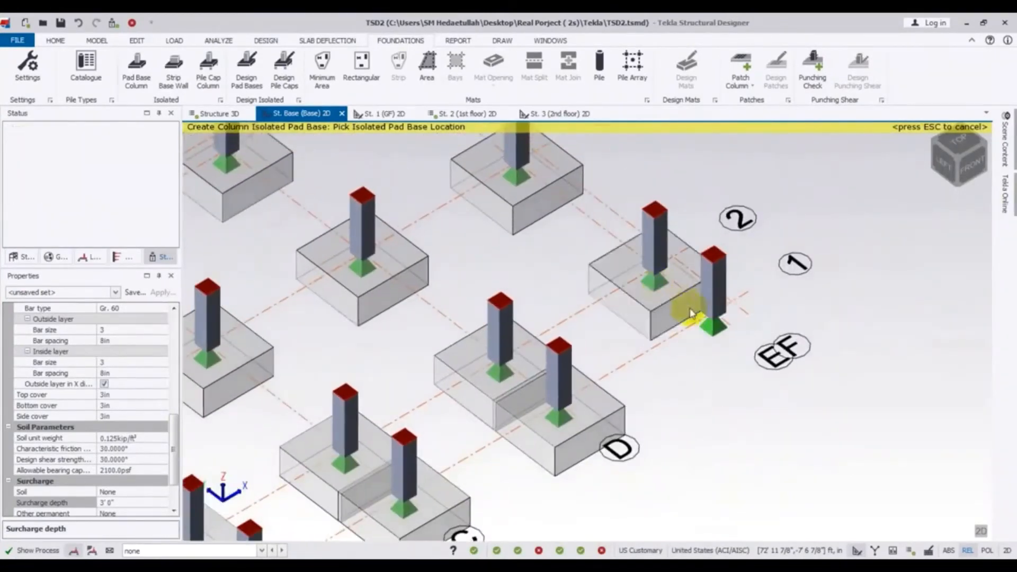
click(705, 321)
Examine the placed pad bases from above and around the base level, checking the spacing between the paired bases of grid lines 1 and 2
right_drag(675, 409, 651, 266)
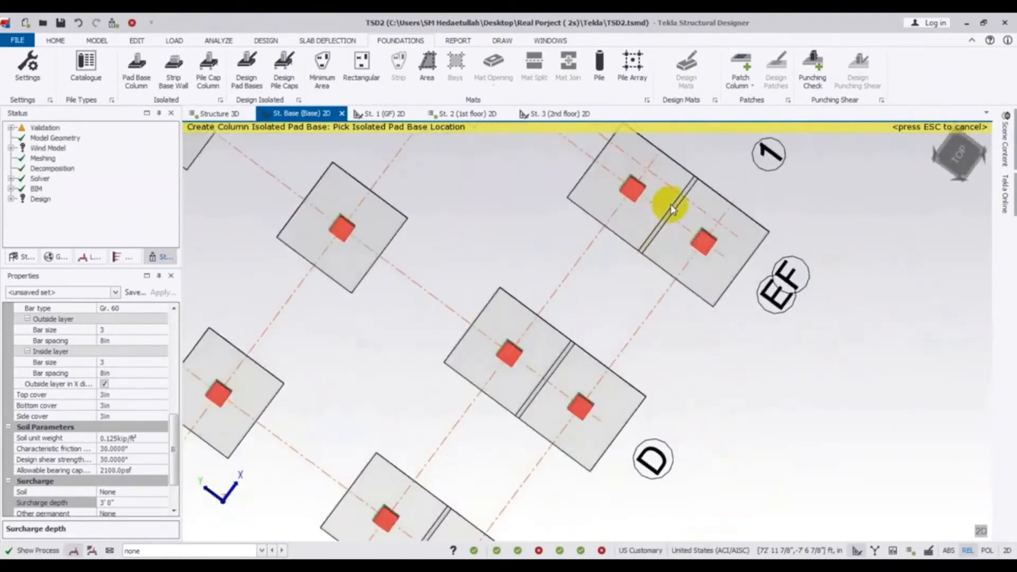
right_drag(684, 341, 724, 273)
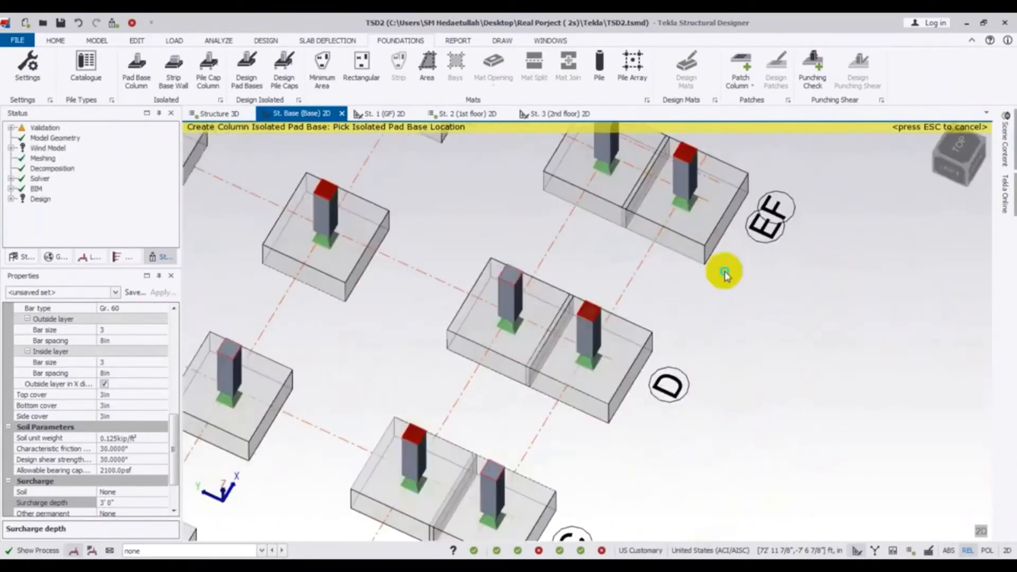
middle_drag(643, 344, 745, 196)
scroll(745, 196, down, 1)
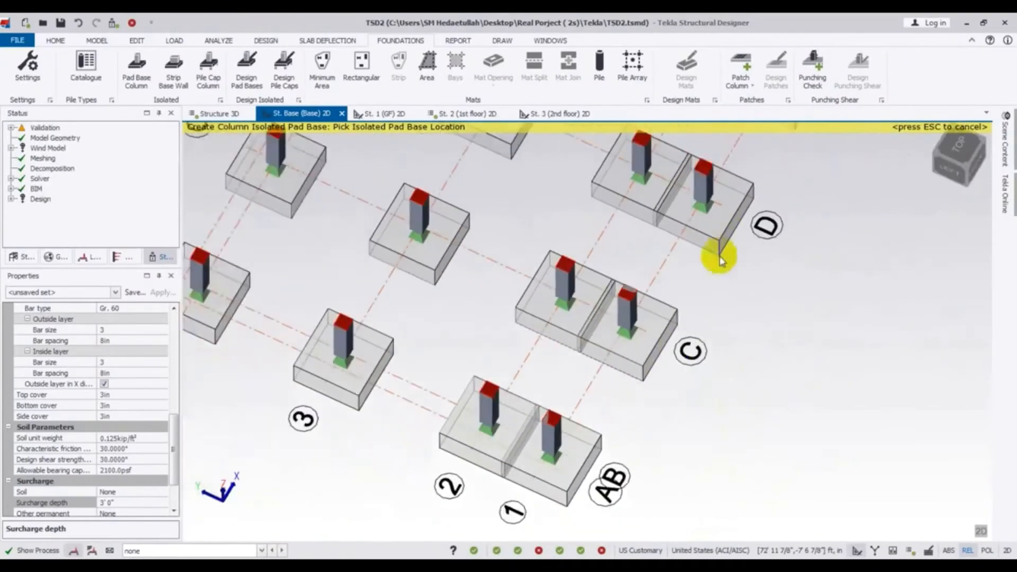
right_drag(808, 286, 586, 404)
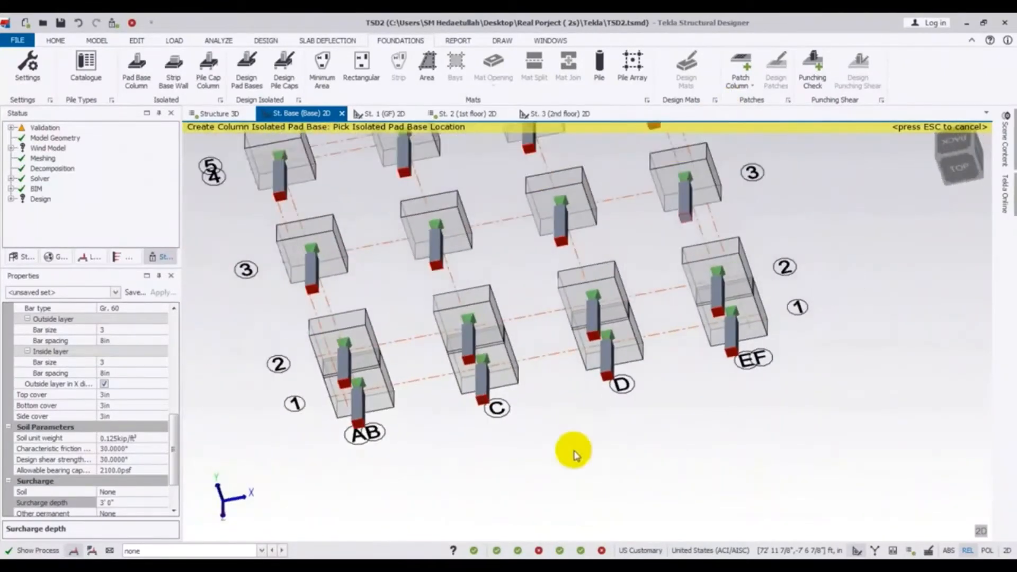
right_drag(571, 450, 593, 460)
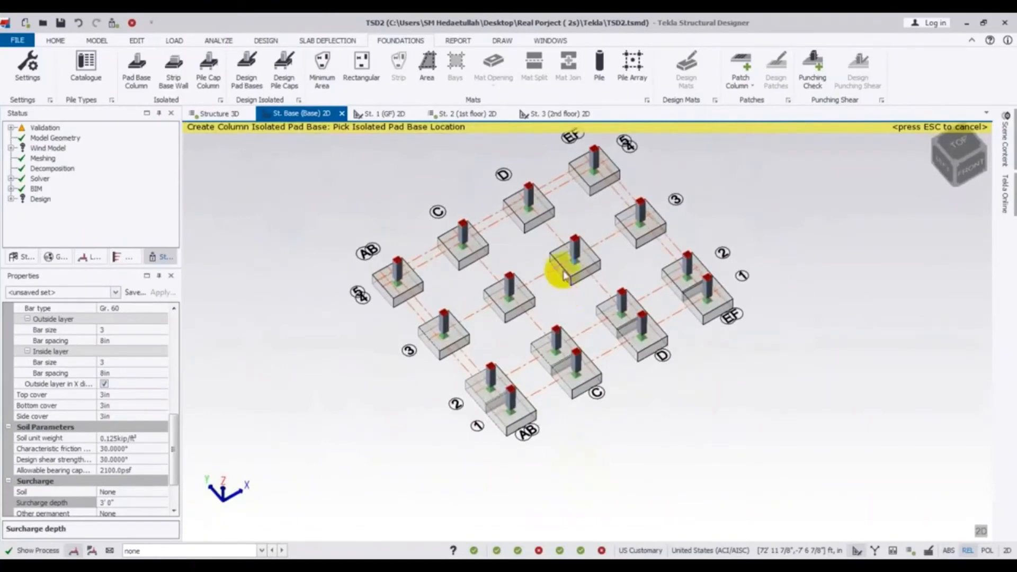
scroll(529, 256, up, 2)
middle_drag(510, 249, 501, 283)
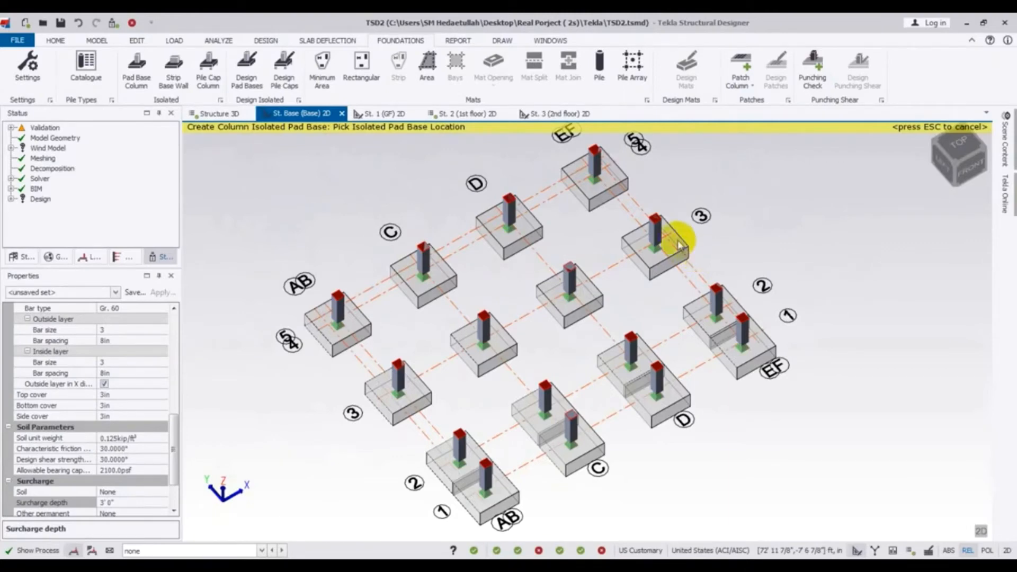
middle_drag(709, 235, 707, 236)
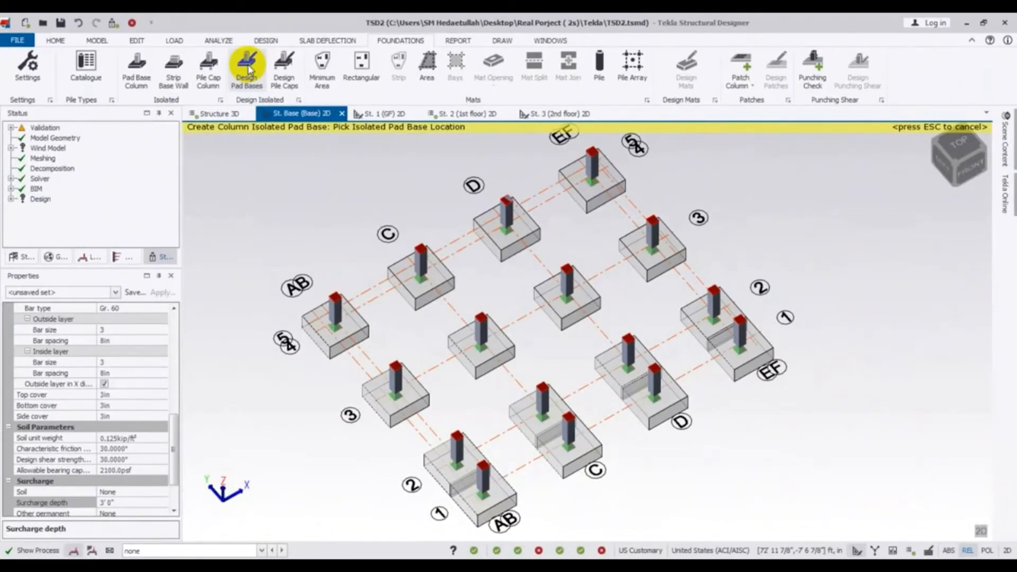
Run Design Pad Bases for all the isolated foundations
scroll(307, 156, up, 2)
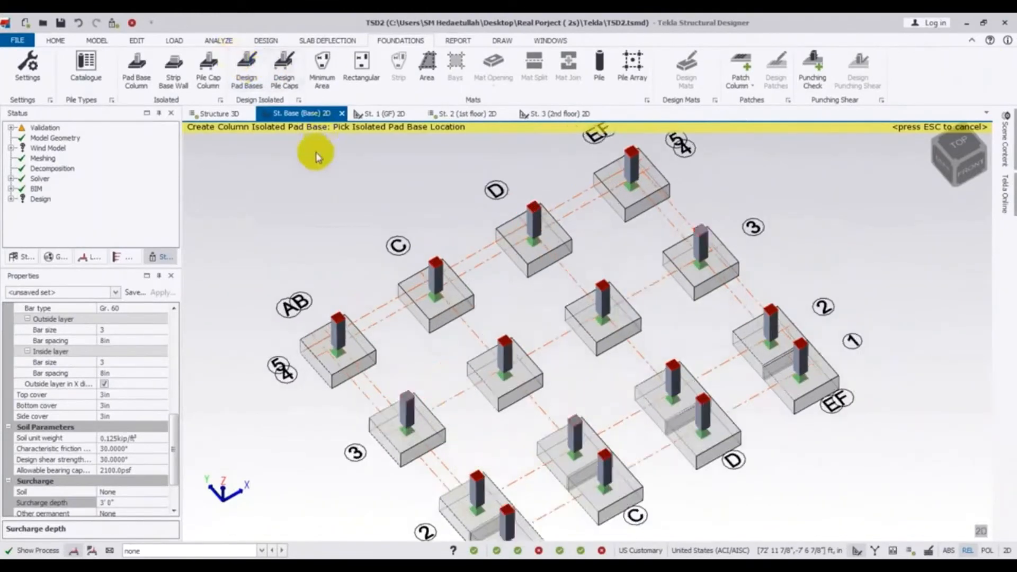
scroll(306, 156, down, 2)
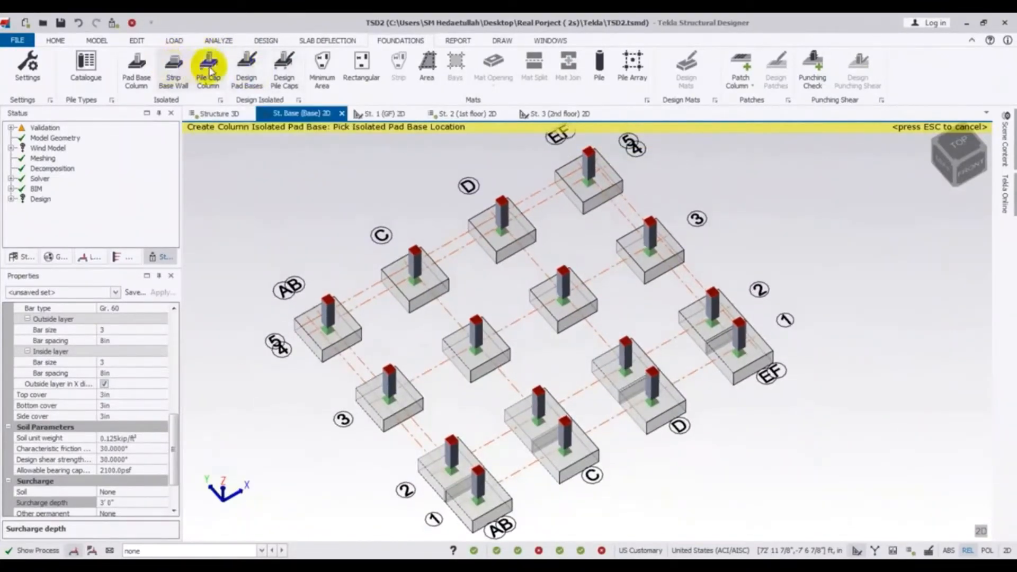
click(245, 71)
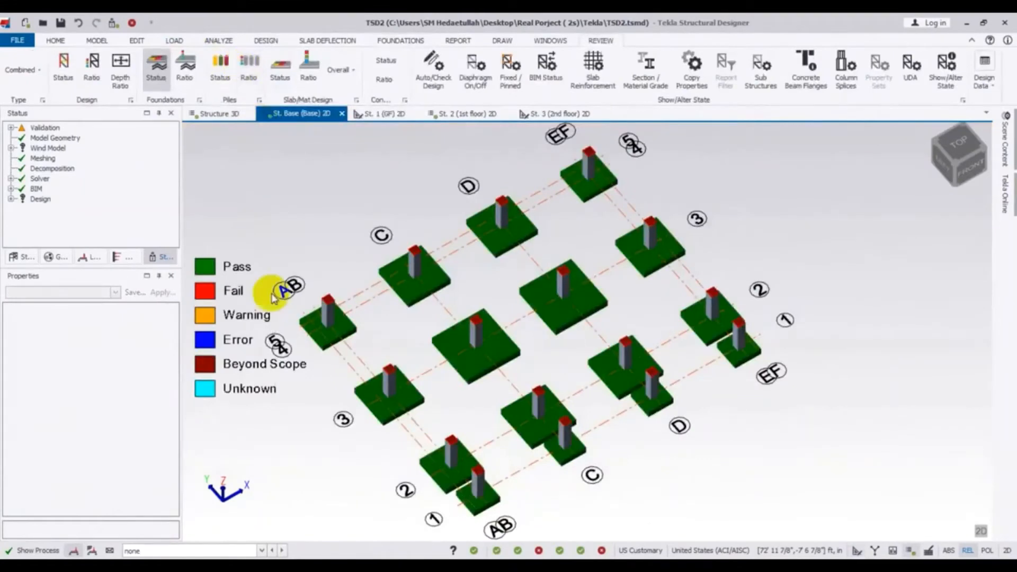
Switch the base level to the flat 2D plan view and review the sizes and design status of the designed pad bases
right_drag(298, 483, 333, 478)
right_drag(835, 335, 649, 415)
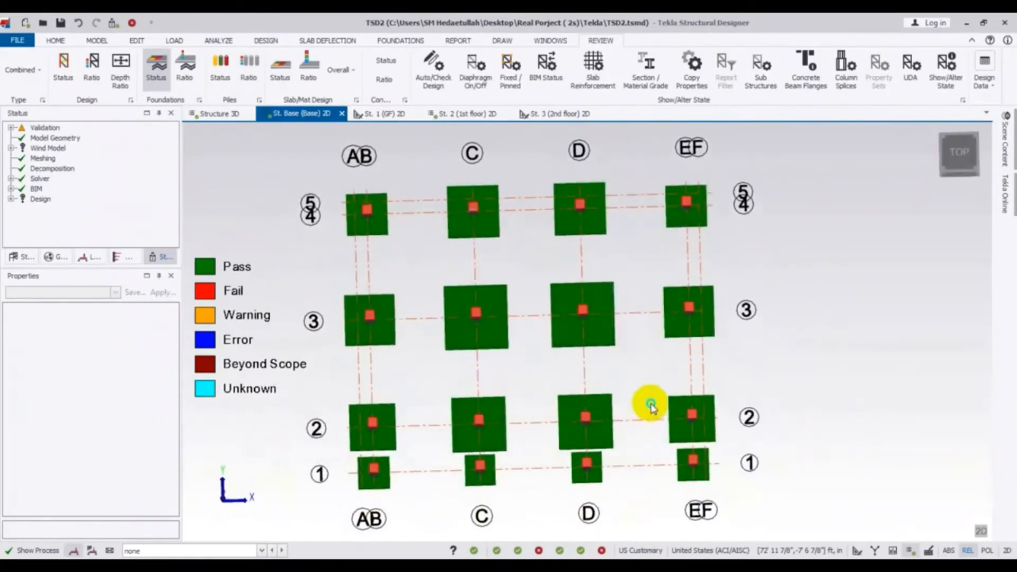
click(981, 531)
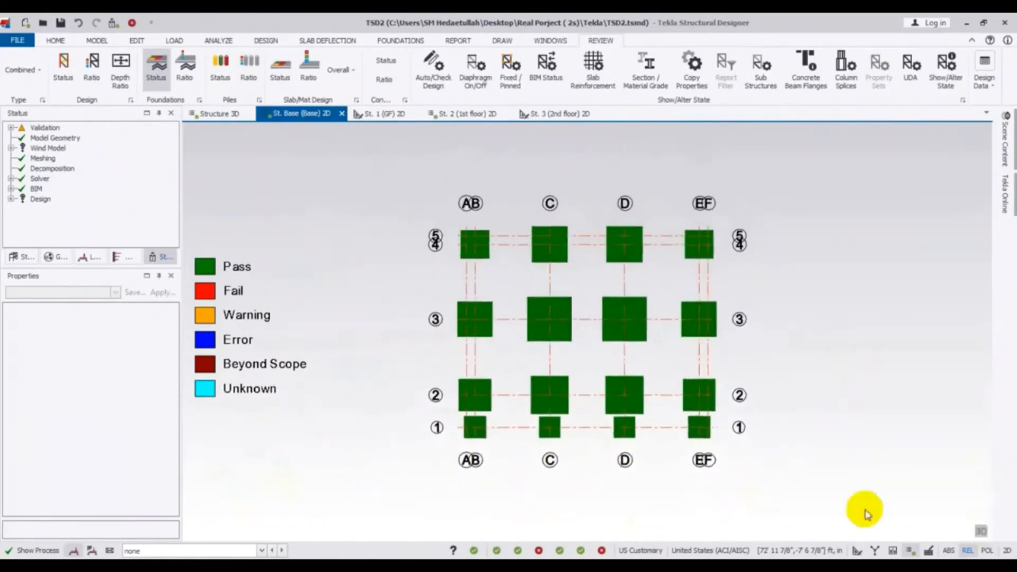
scroll(683, 339, up, 3)
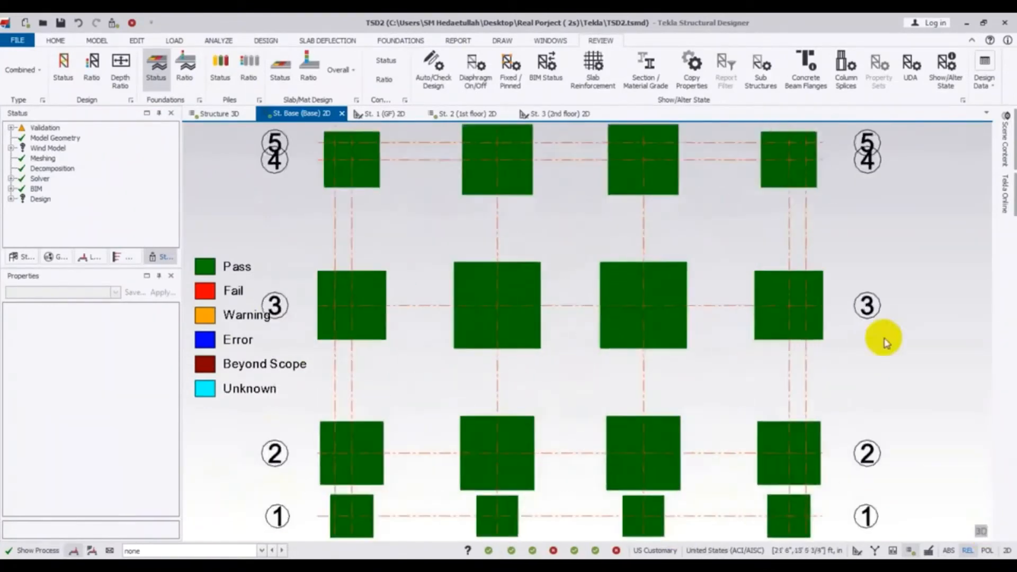
scroll(916, 329, down, 1)
mouse_move(670, 465)
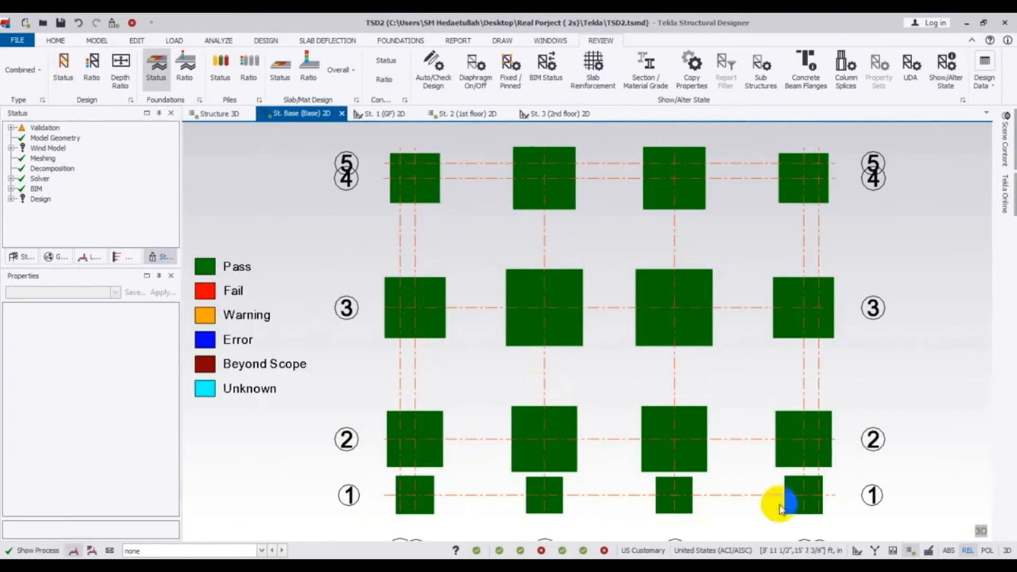
Select the pad base at grid C/3 and review its designed dimensions, depth, bottom bar reinforcement and covers
click(534, 331)
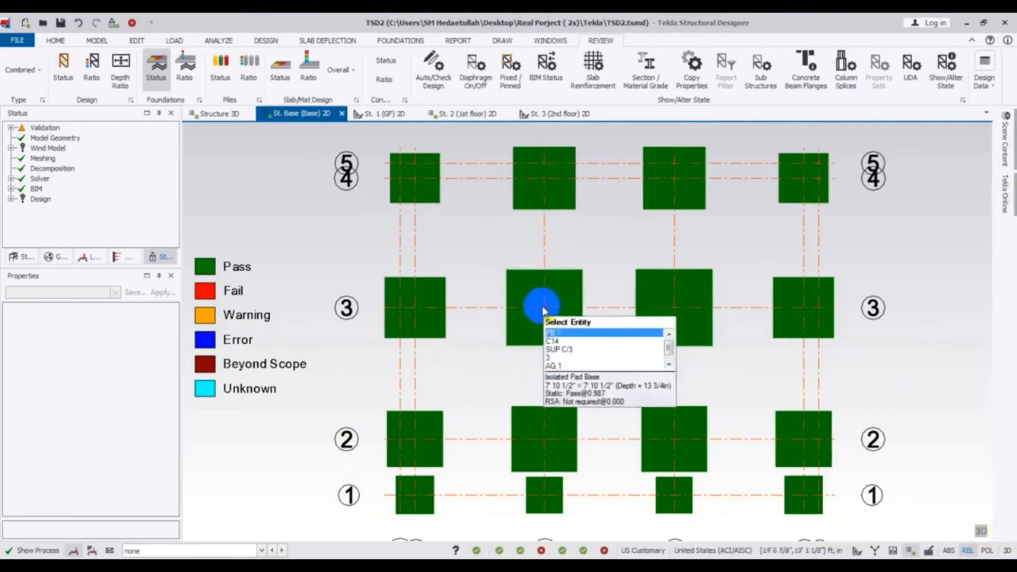
click(539, 307)
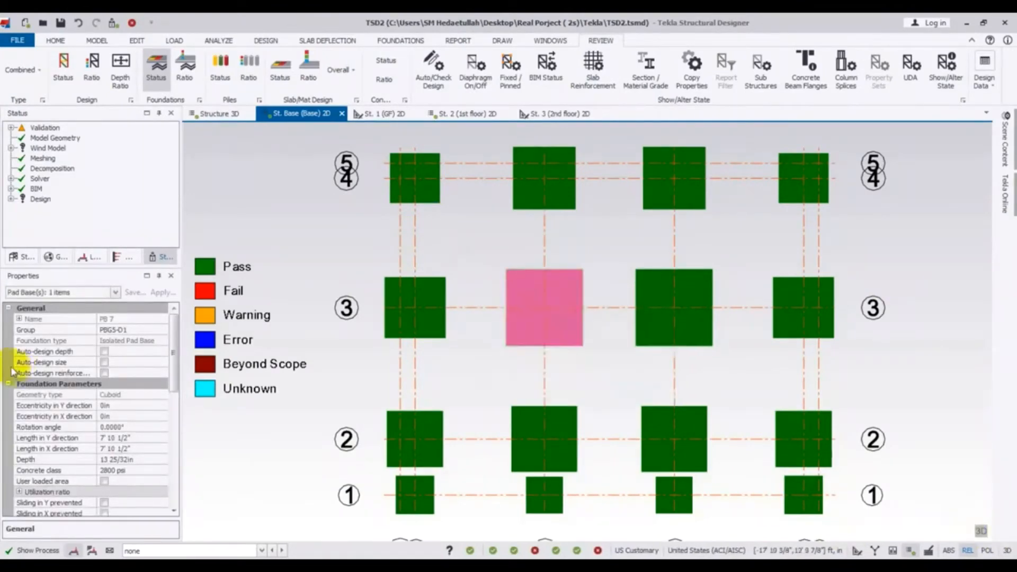
scroll(175, 353, down, 2)
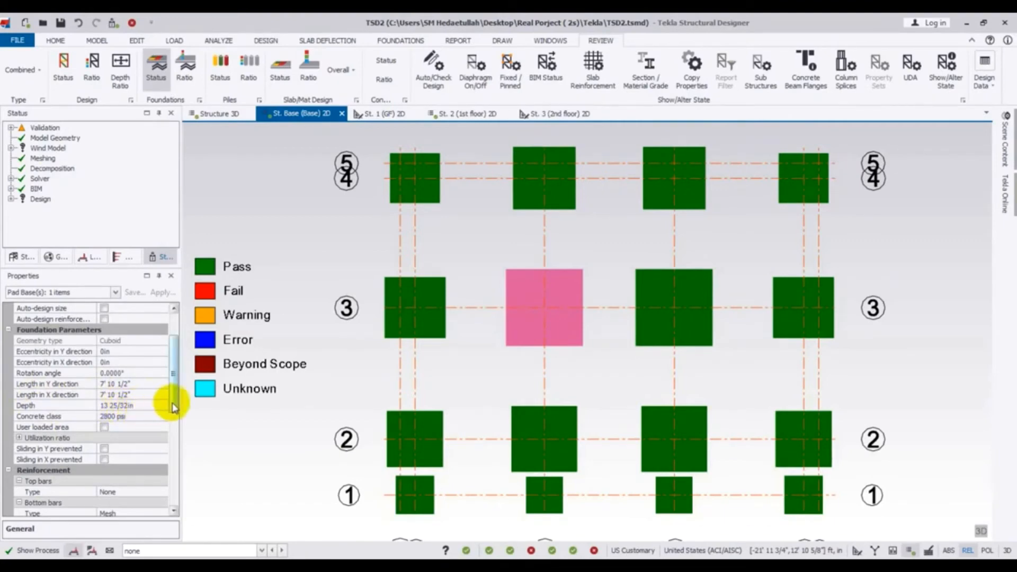
mouse_move(174, 405)
mouse_down()
mouse_move(170, 413)
mouse_move(171, 392)
mouse_move(171, 418)
mouse_up()
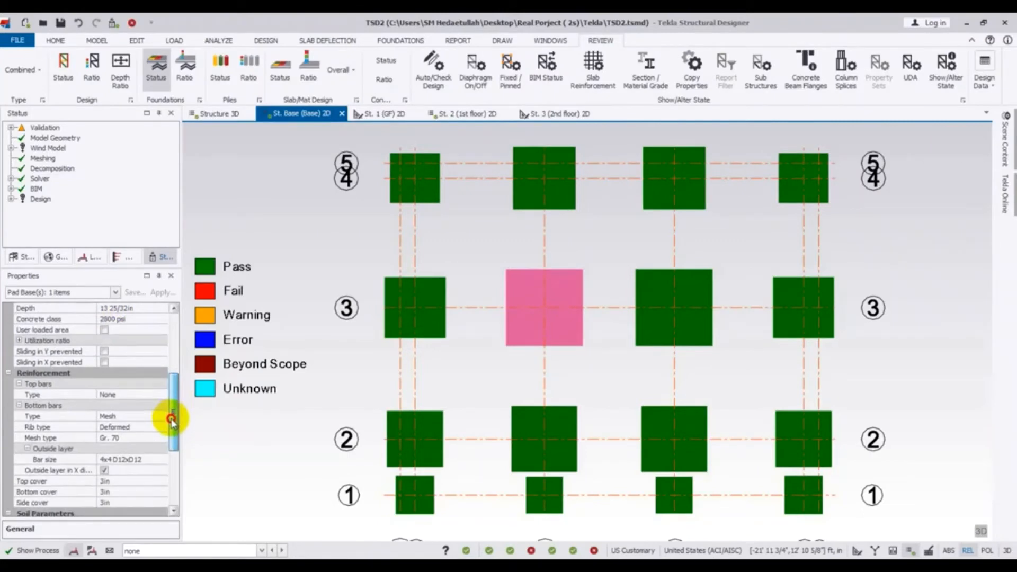
drag(172, 420, 171, 431)
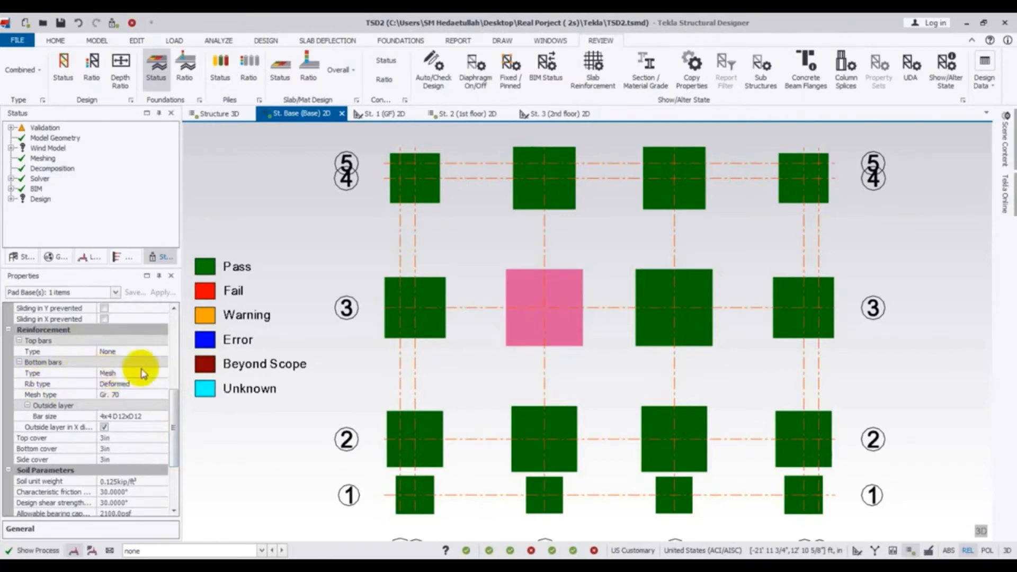
drag(177, 424, 177, 417)
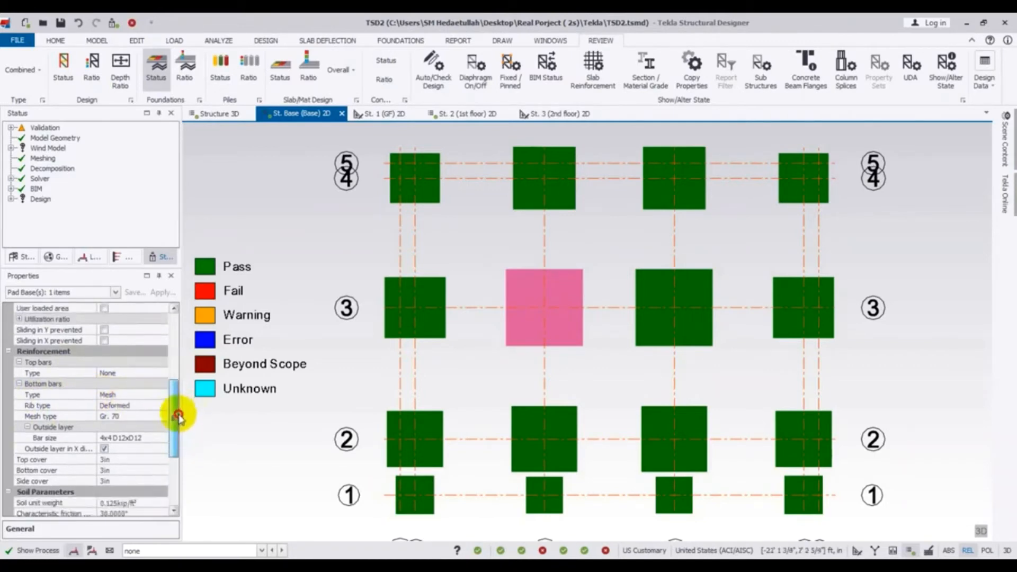
click(265, 43)
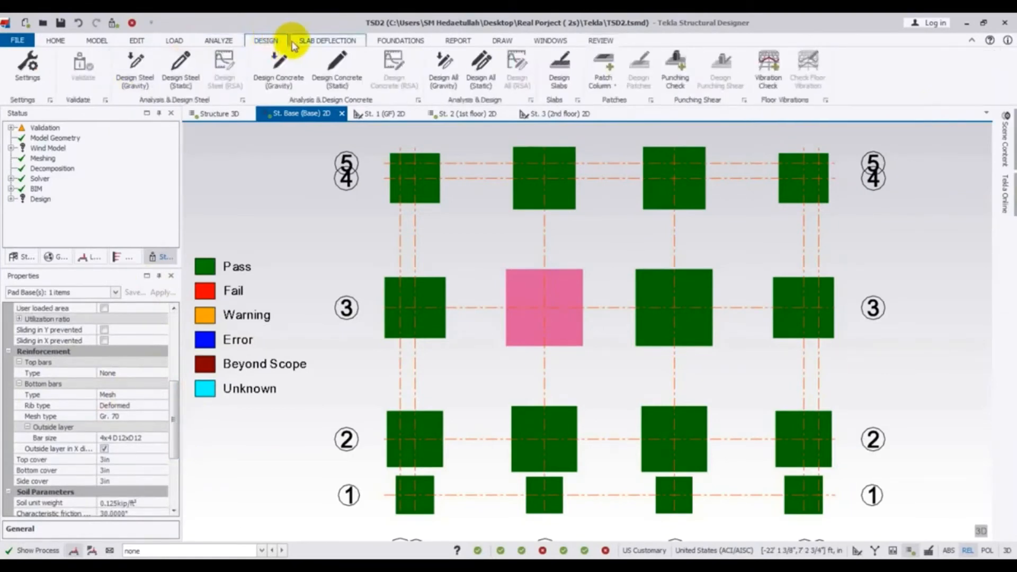
Open the foundation design settings and make sure Use mesh where possible is off for isolated pad bases
click(398, 41)
click(18, 78)
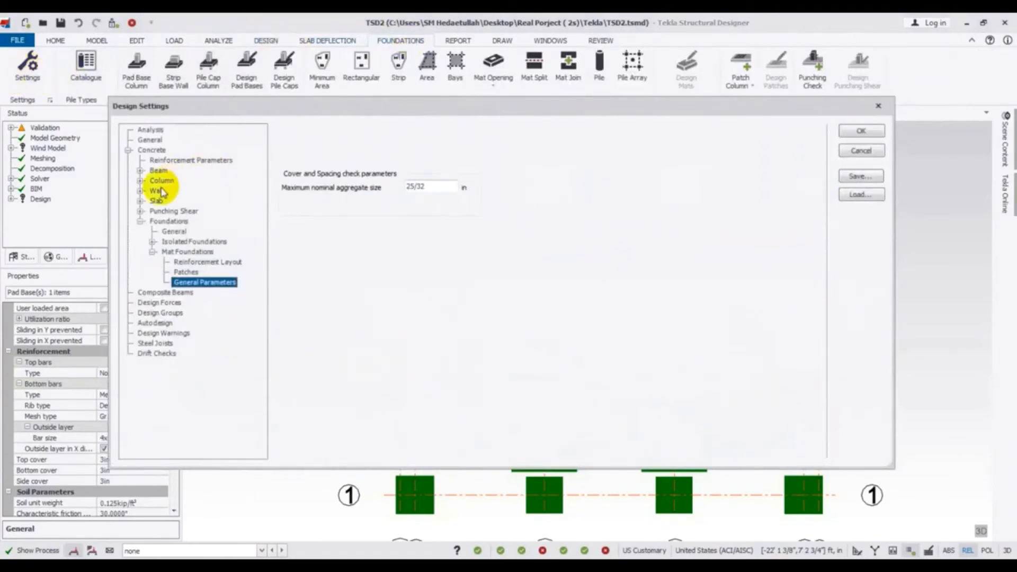
click(162, 223)
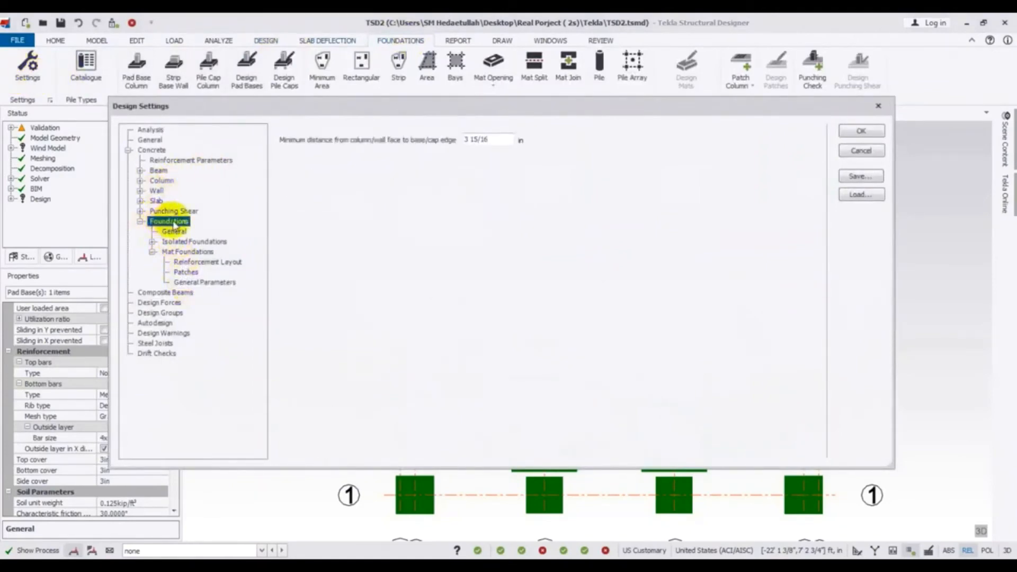
click(152, 242)
click(198, 243)
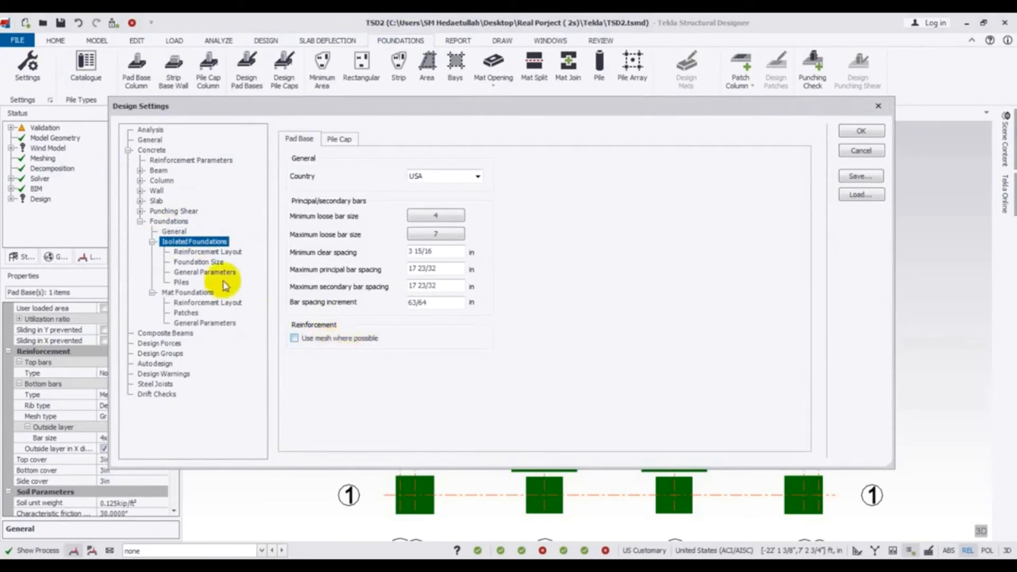
Review the isolated foundation size, general parameter and pile settings and the mat foundation reinforcement settings, and accept the design settings
click(205, 254)
click(205, 263)
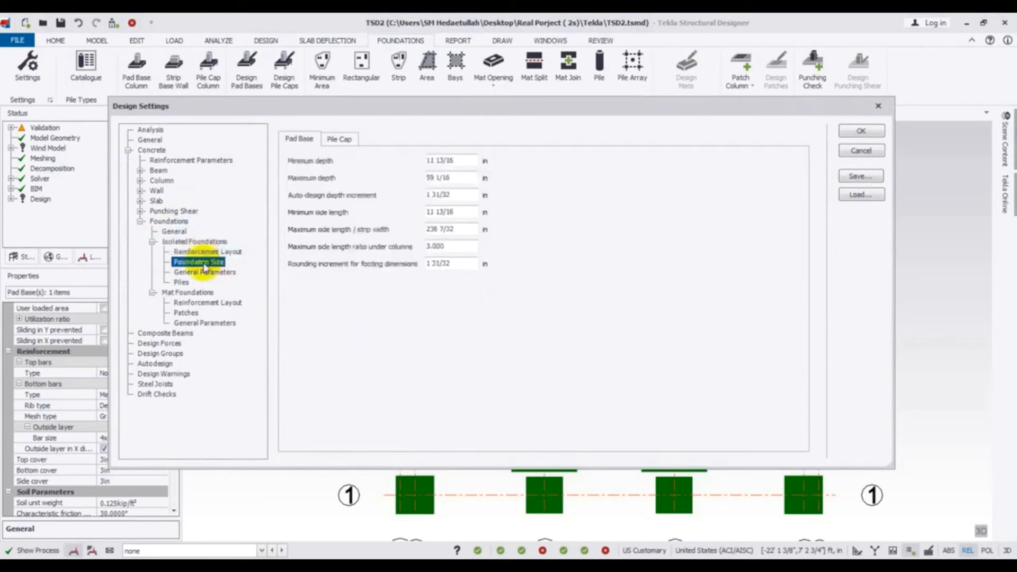
click(211, 273)
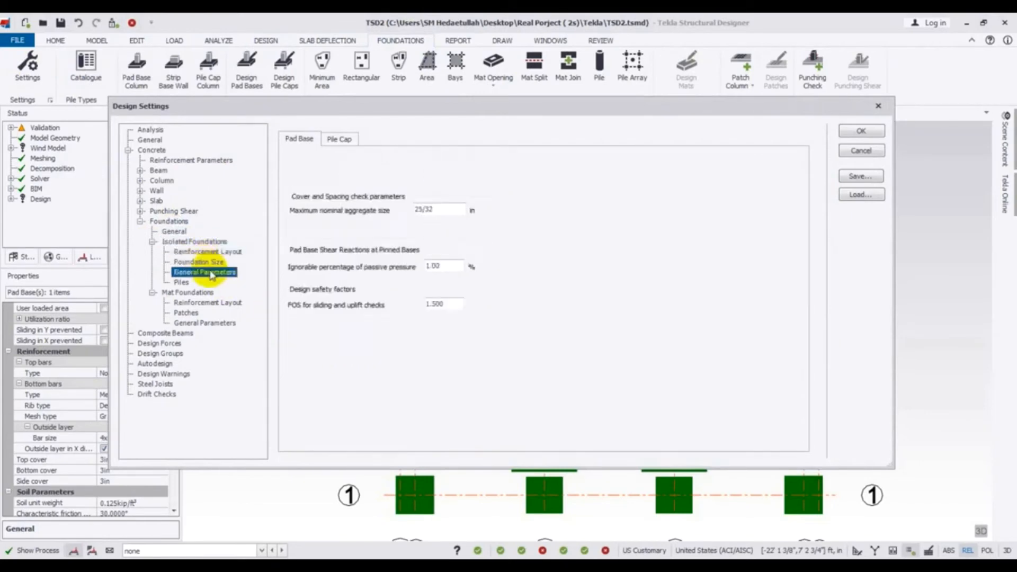
click(181, 283)
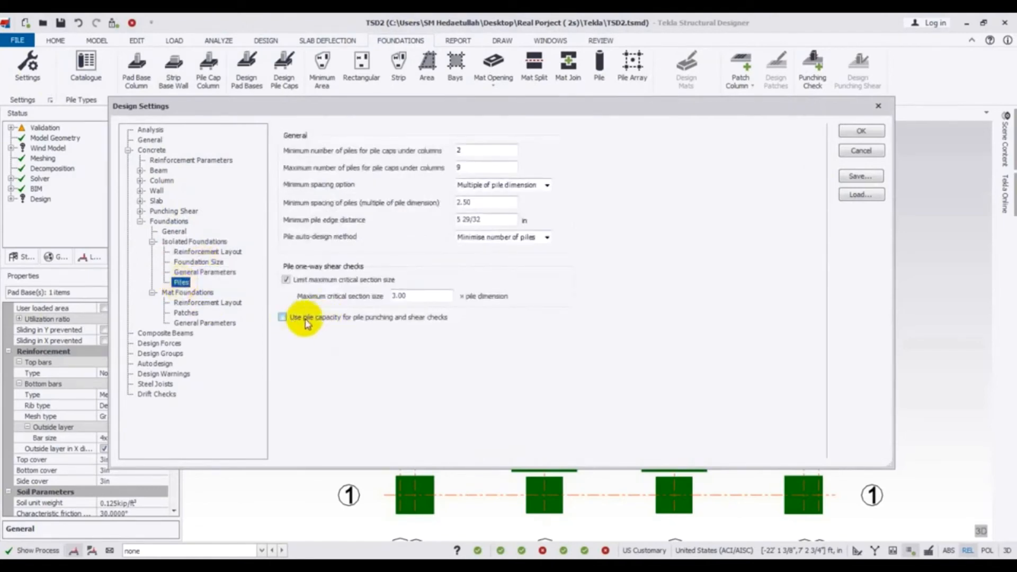
click(185, 294)
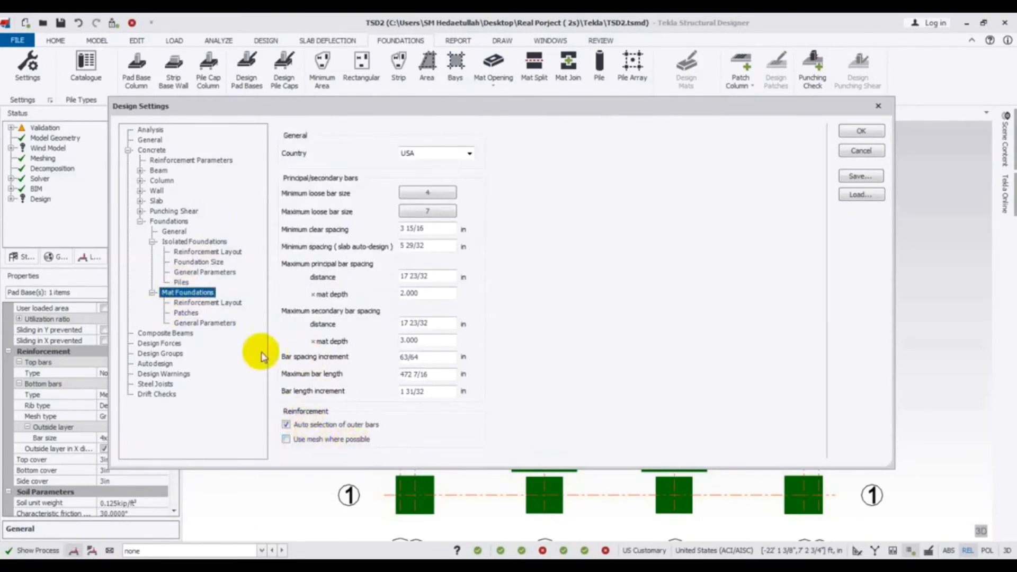
click(861, 131)
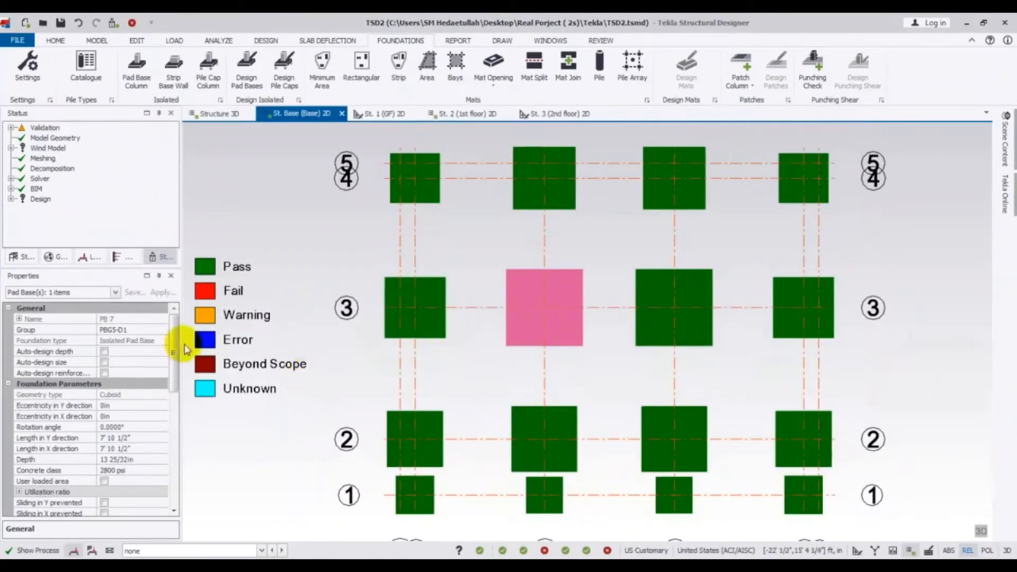
Set the bottom bar reinforcement type of the pad base at grid C/3 to Loose bars
drag(173, 344, 174, 366)
drag(176, 408, 178, 420)
click(138, 374)
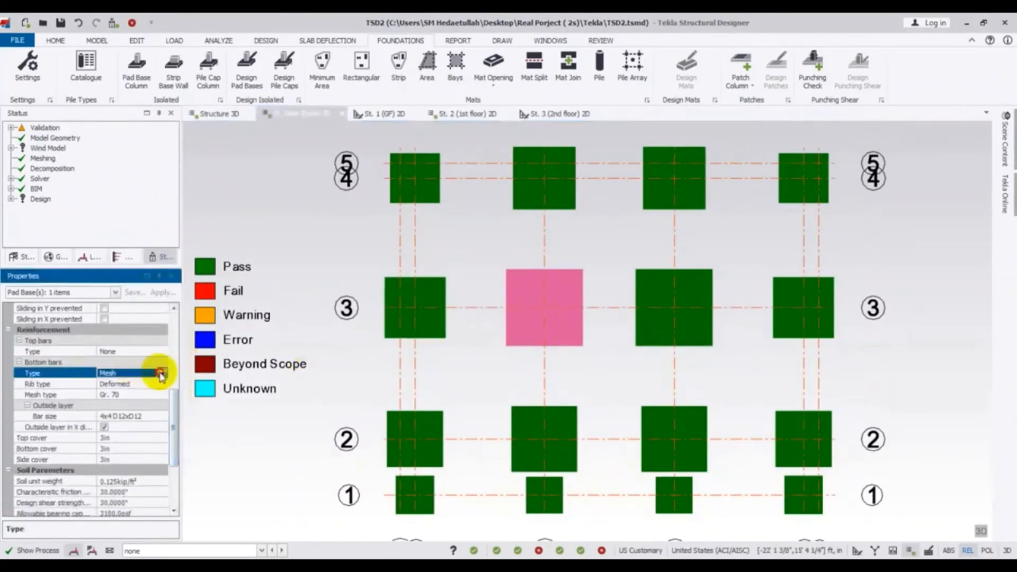
click(161, 373)
click(136, 397)
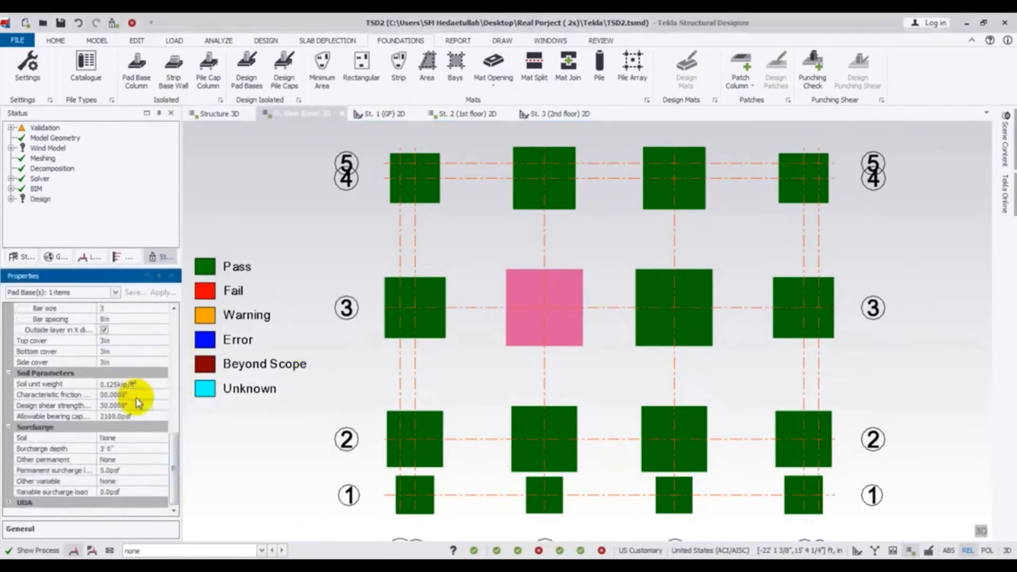
Review the C/3 pad base's loose bar sizes, spacings, covers, soil parameters and surcharge, and clear the selection
click(165, 462)
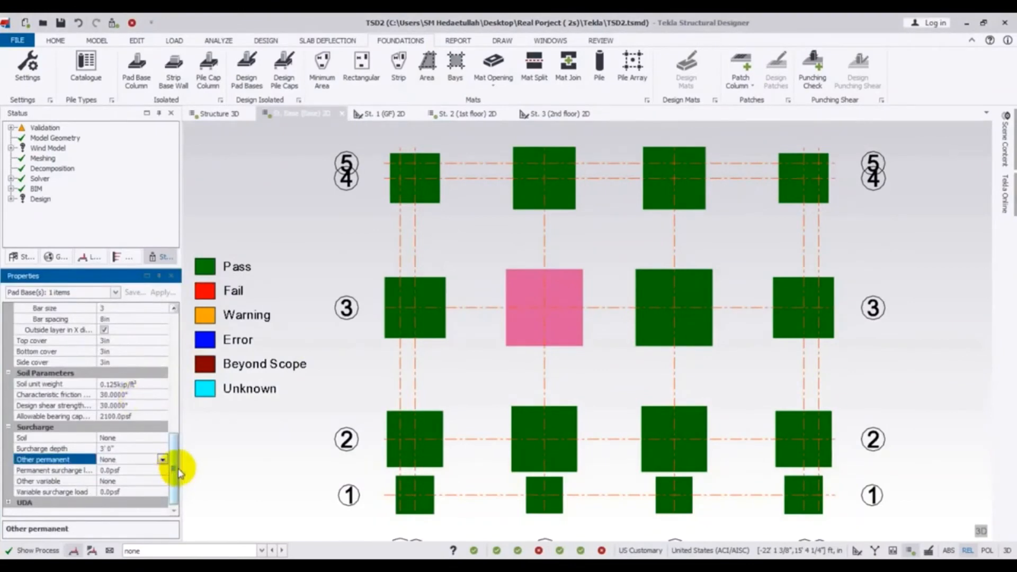
drag(178, 471, 177, 432)
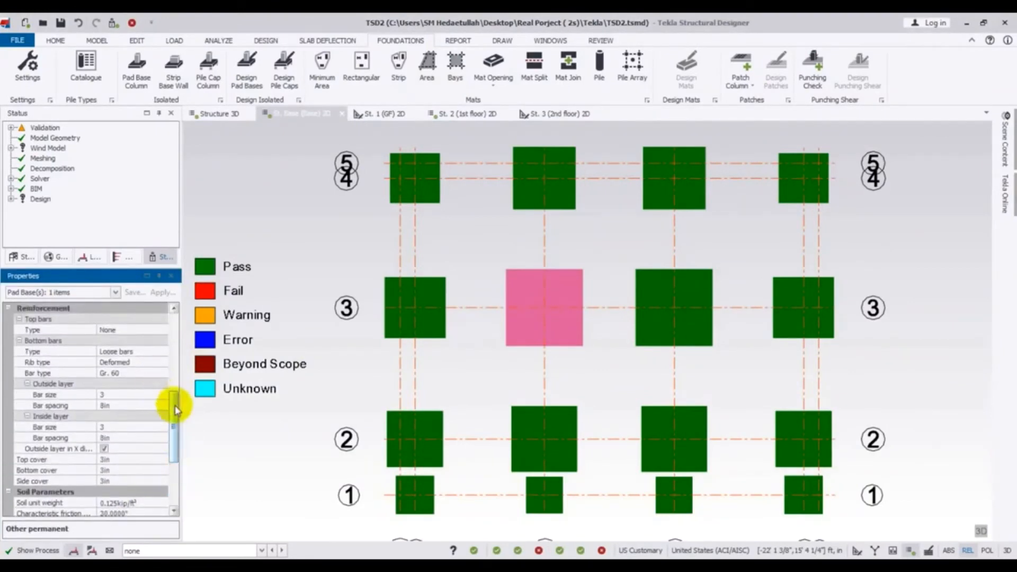
drag(174, 410, 174, 402)
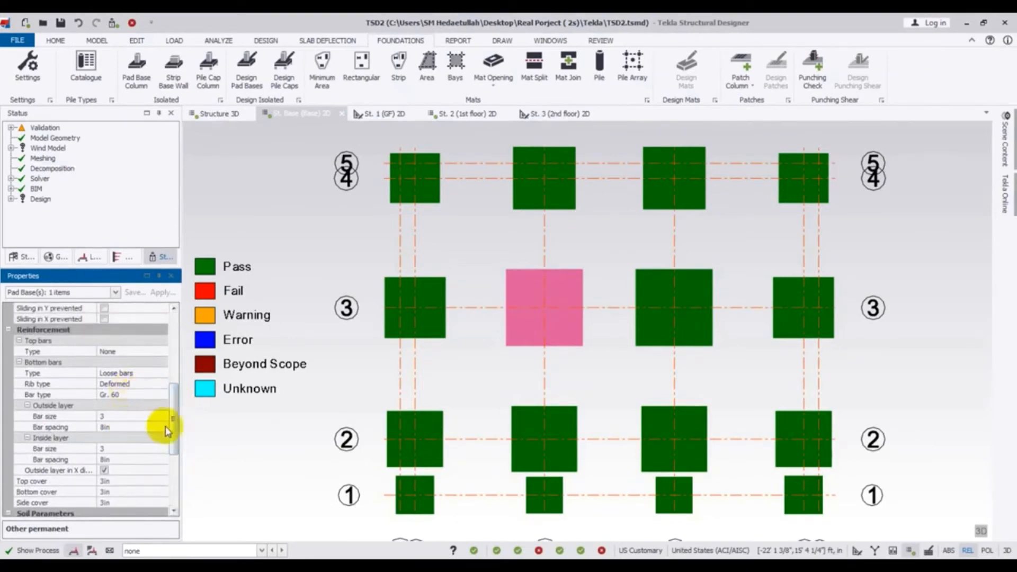
drag(174, 433, 174, 444)
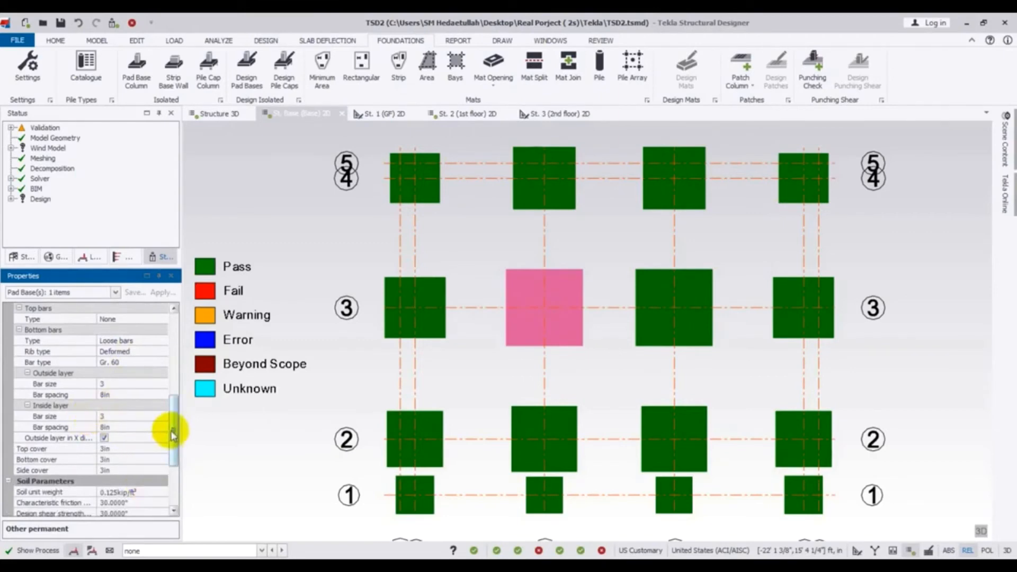
mouse_move(175, 433)
mouse_down()
mouse_move(175, 391)
mouse_move(175, 427)
mouse_up()
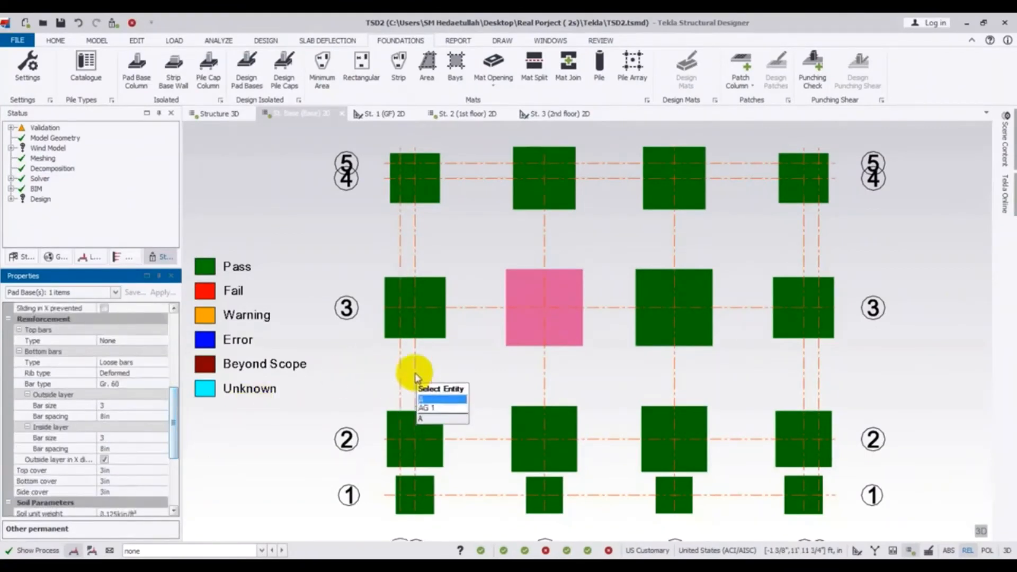
click(519, 325)
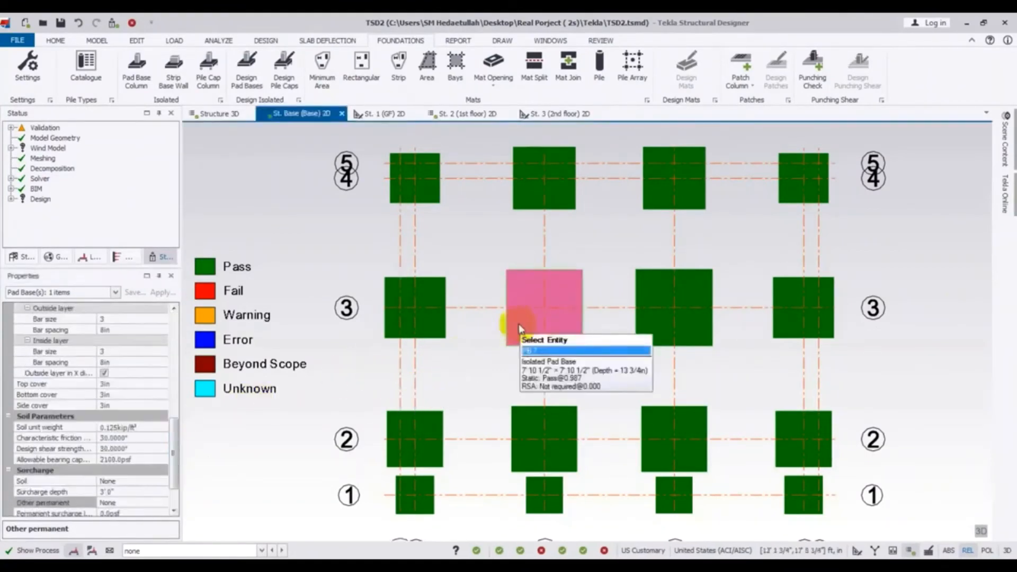
click(496, 366)
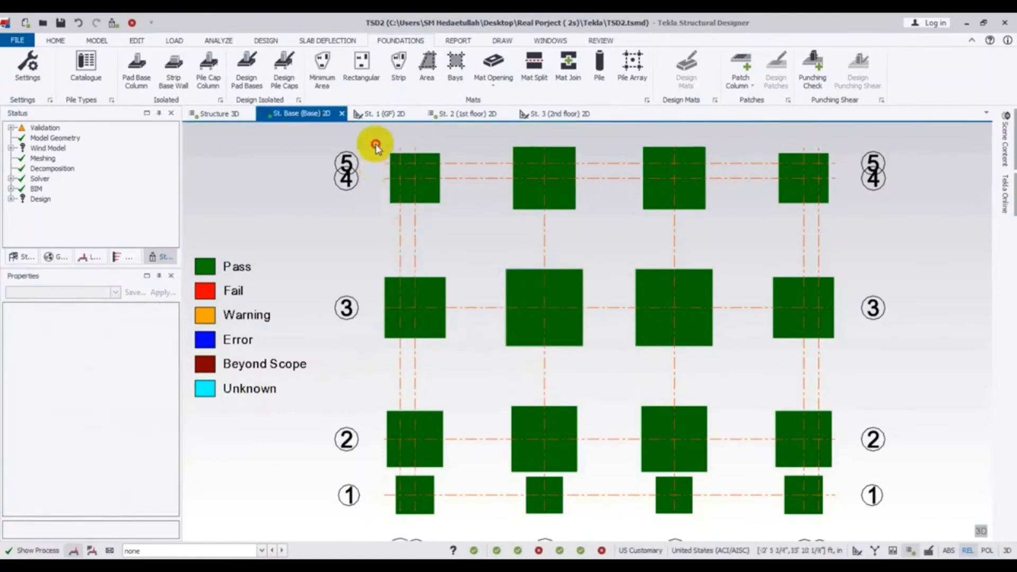
Select all the pad bases in the plan and set their bottom bar type to Loose bars
drag(375, 143, 849, 532)
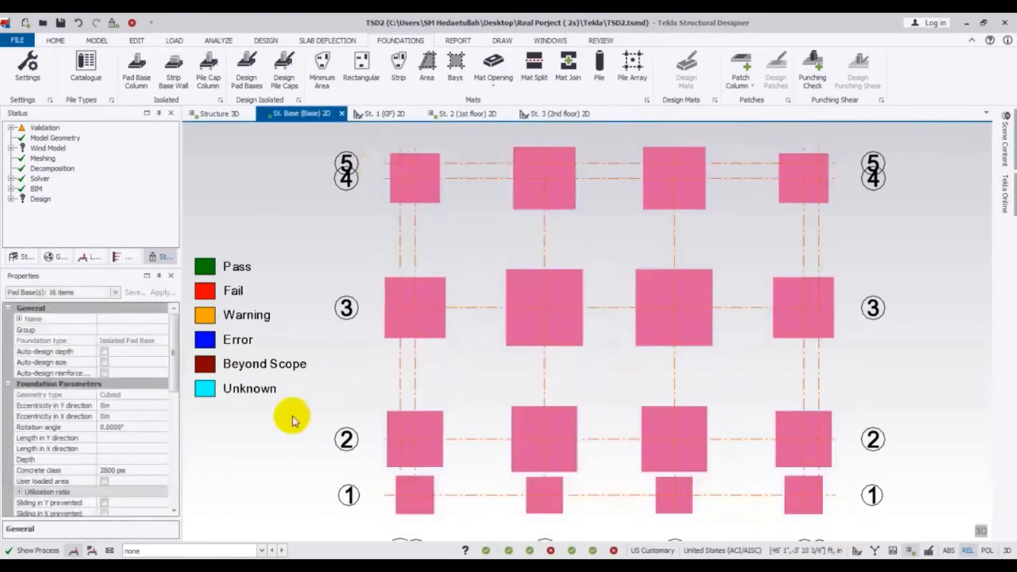
drag(175, 383, 179, 455)
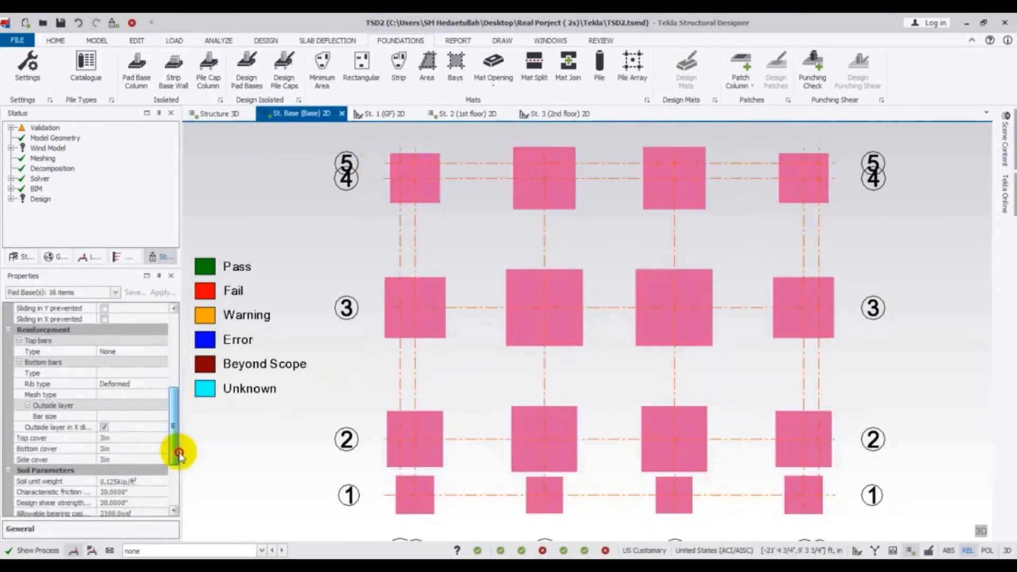
click(120, 373)
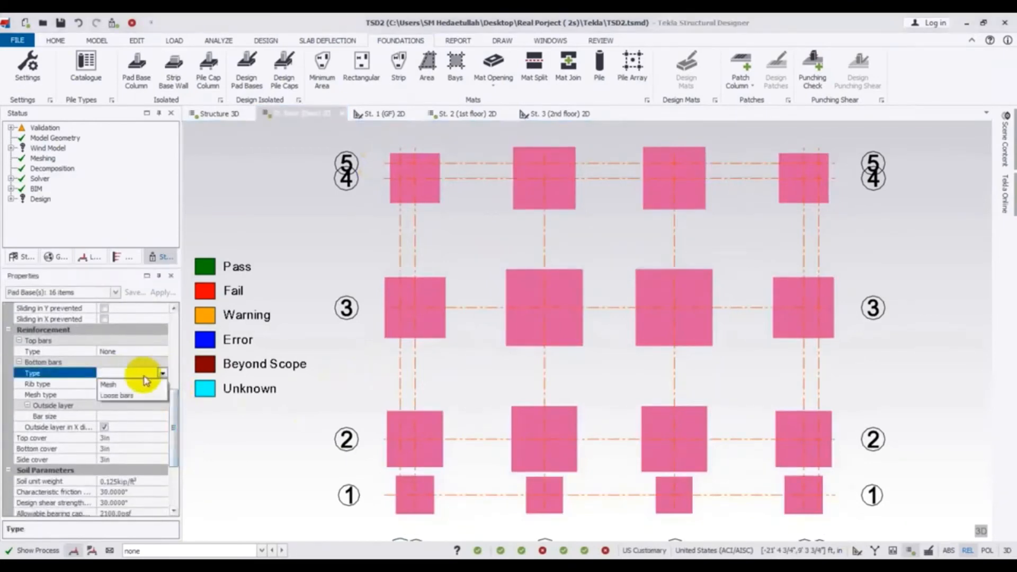
scroll(132, 405, down, 3)
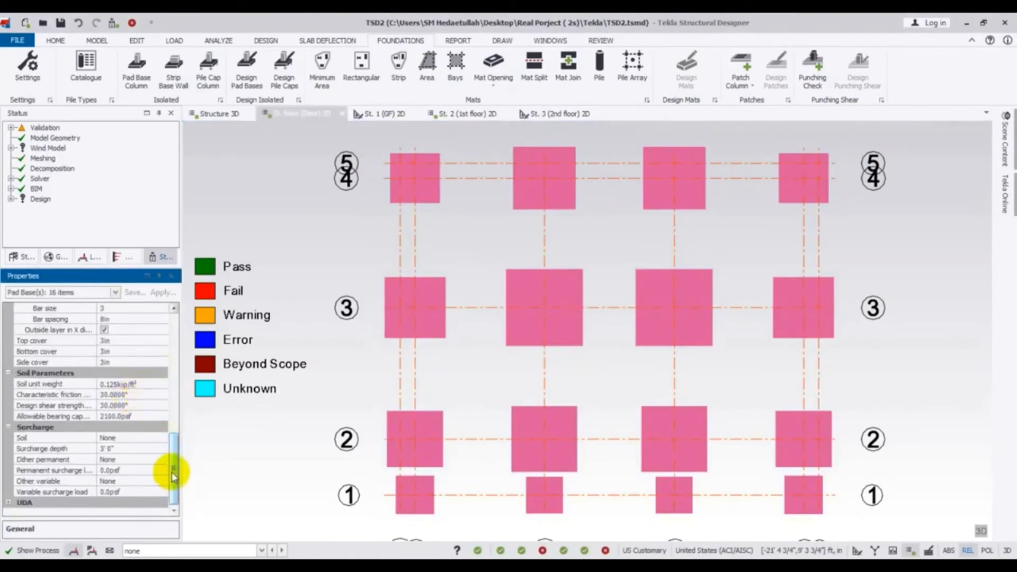
drag(173, 475, 177, 426)
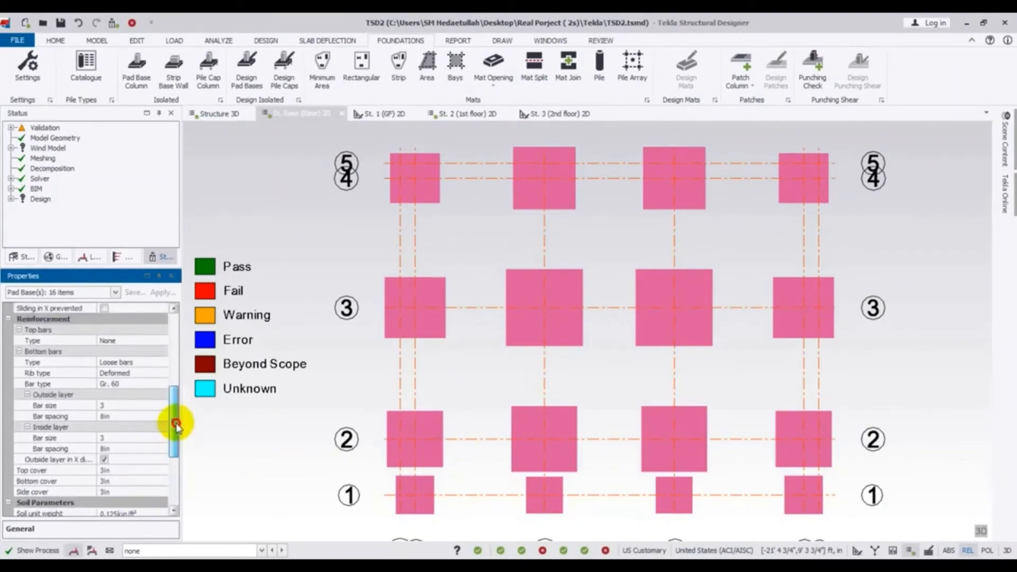
Turn on Auto-design depth and Auto-design size for all the selected pad bases and run Design Pad Bases
drag(176, 426, 170, 345)
click(105, 351)
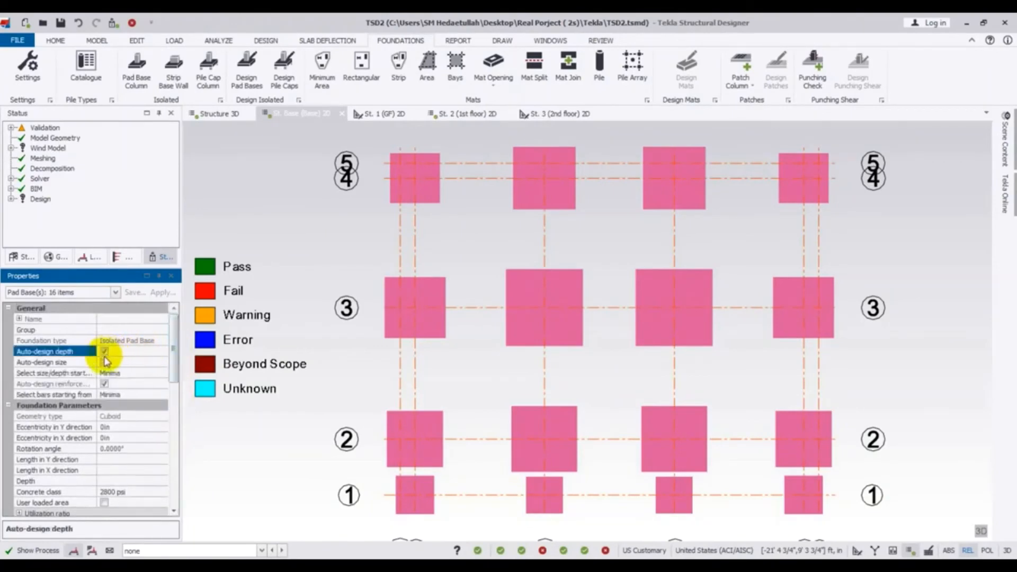
click(104, 362)
drag(176, 371, 170, 329)
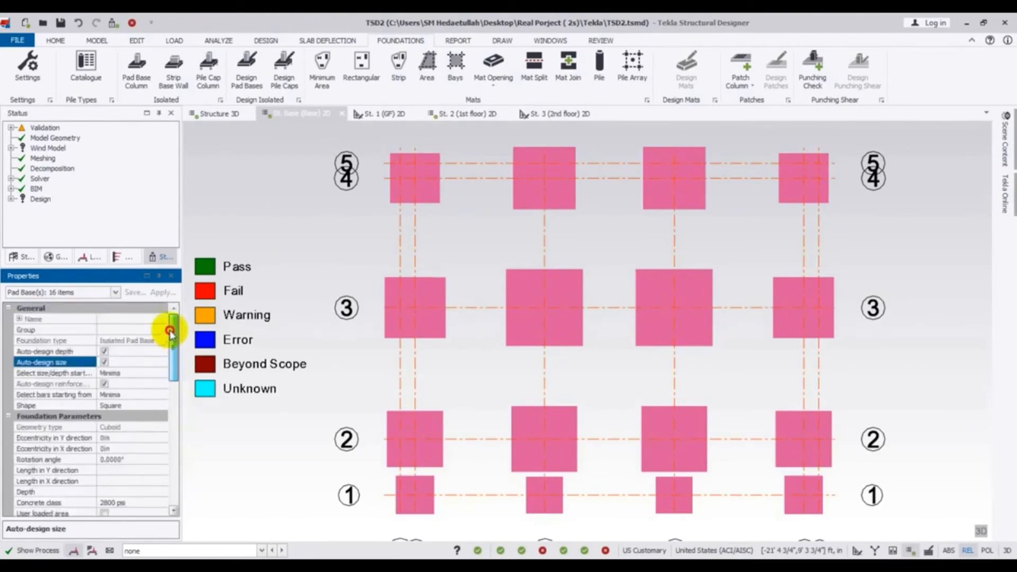
click(244, 64)
click(242, 63)
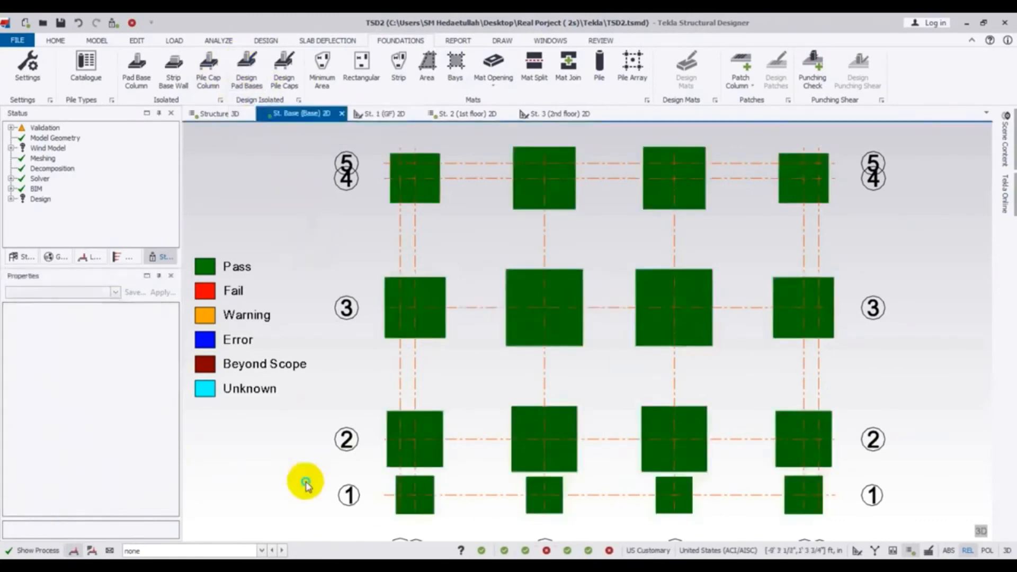
Examine the design status and sizes of all the redesigned pad bases across the base level plan
scroll(301, 445, down, 5)
scroll(317, 426, up, 4)
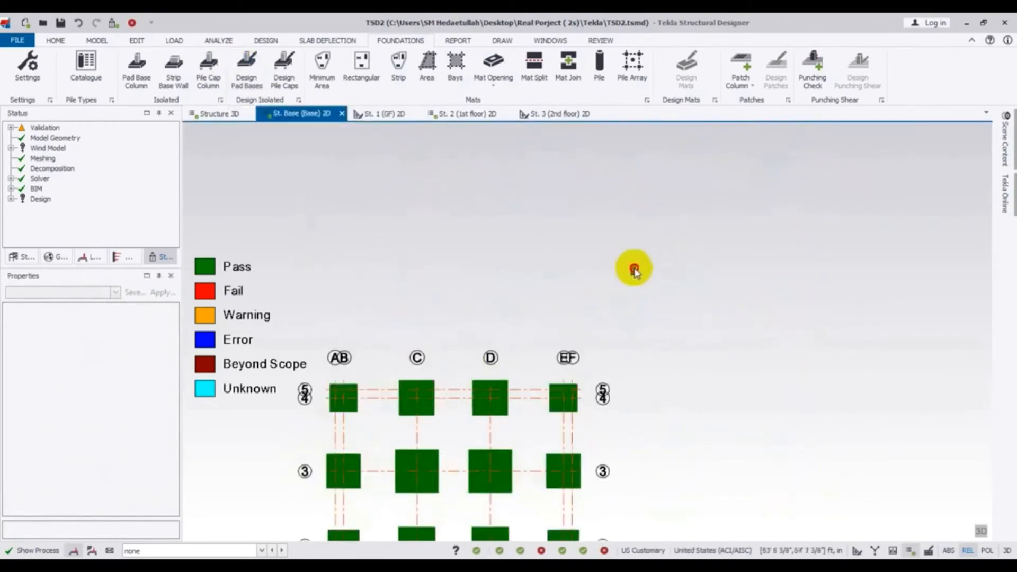
middle_drag(602, 300, 697, 194)
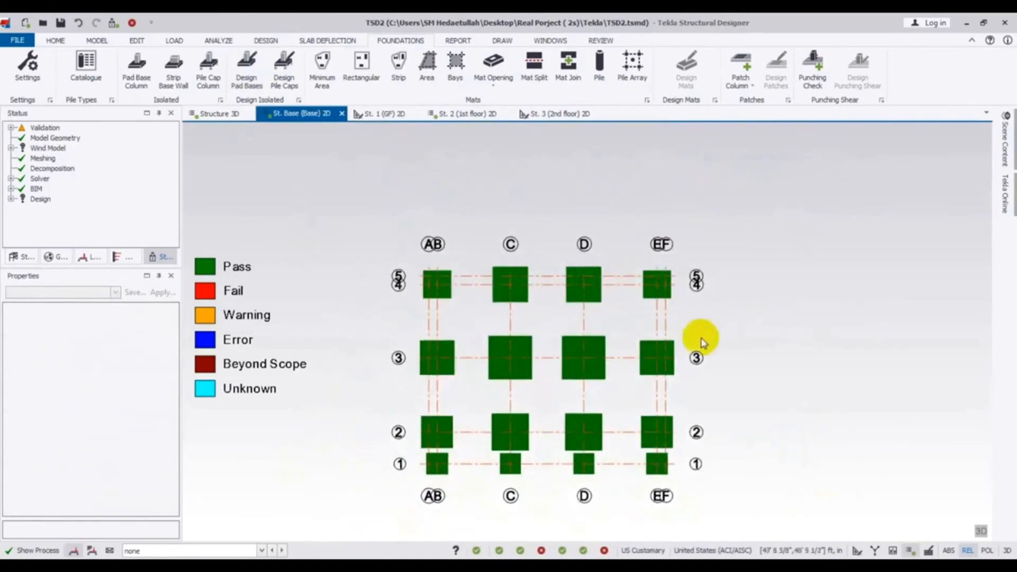
middle_drag(722, 368, 720, 348)
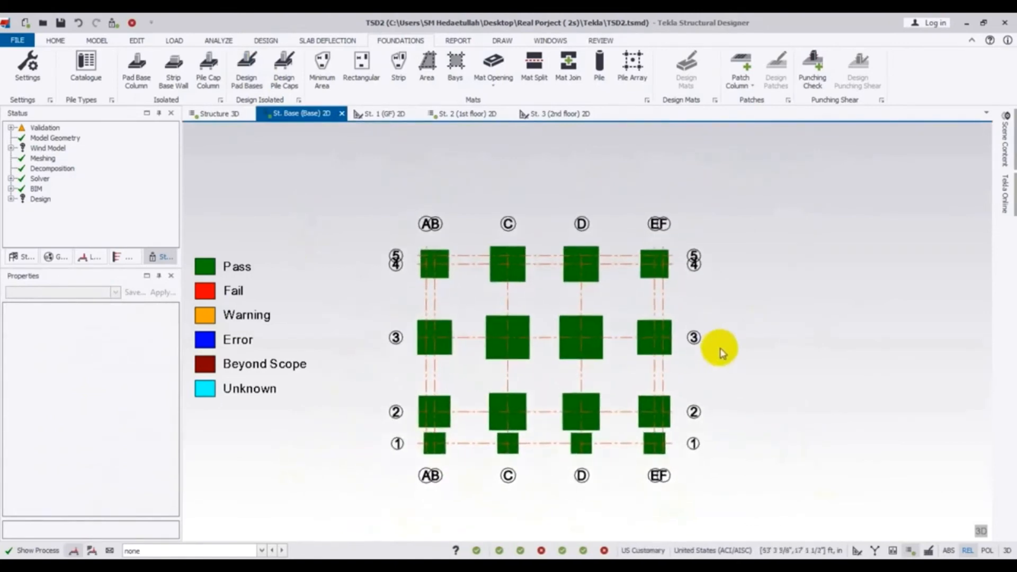
scroll(538, 363, up, 5)
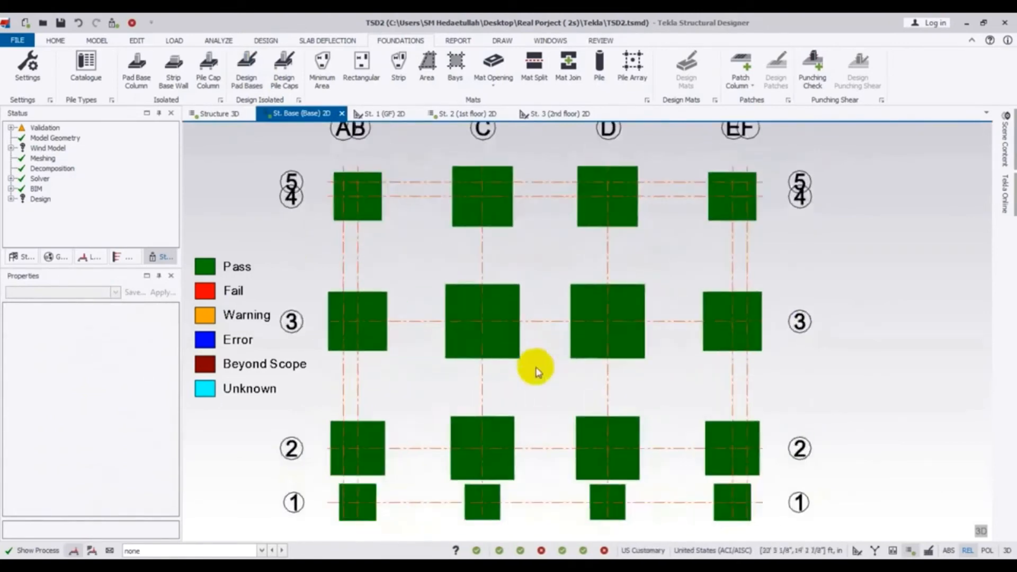
middle_drag(536, 368, 537, 370)
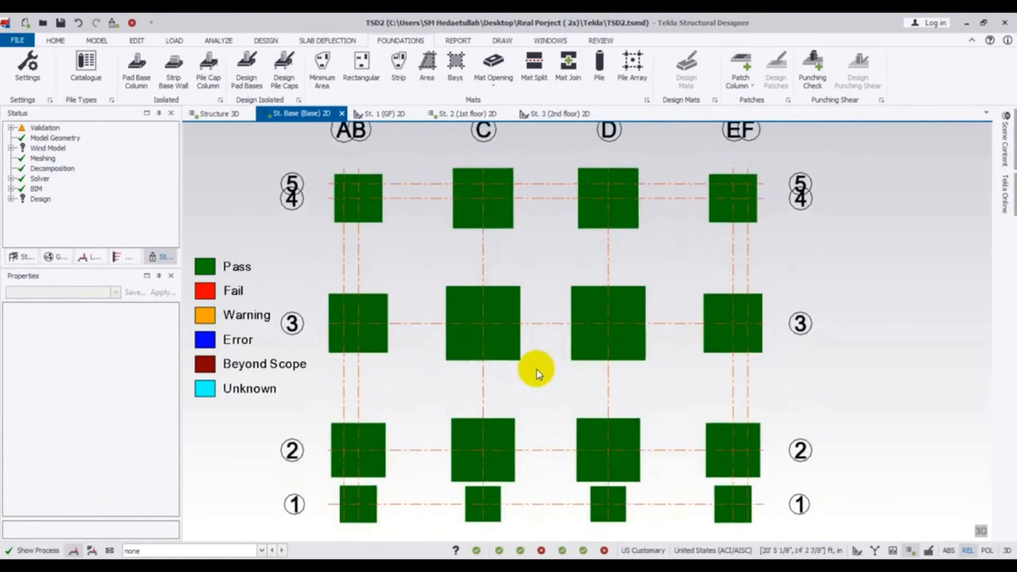
middle_drag(537, 370, 544, 375)
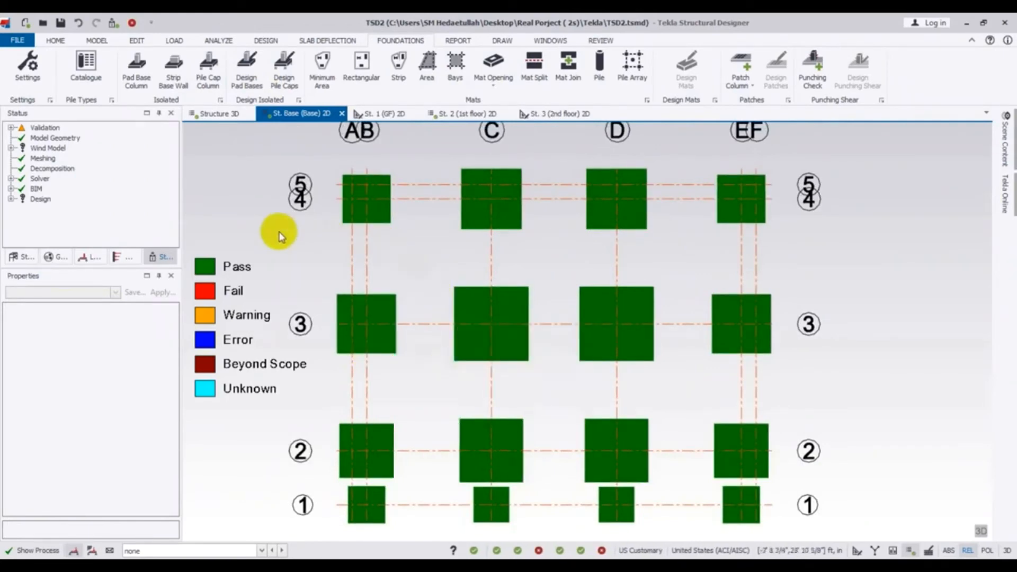
Switch the base level to its 3D view and inspect the redesigned pad bases under the columns
click(980, 529)
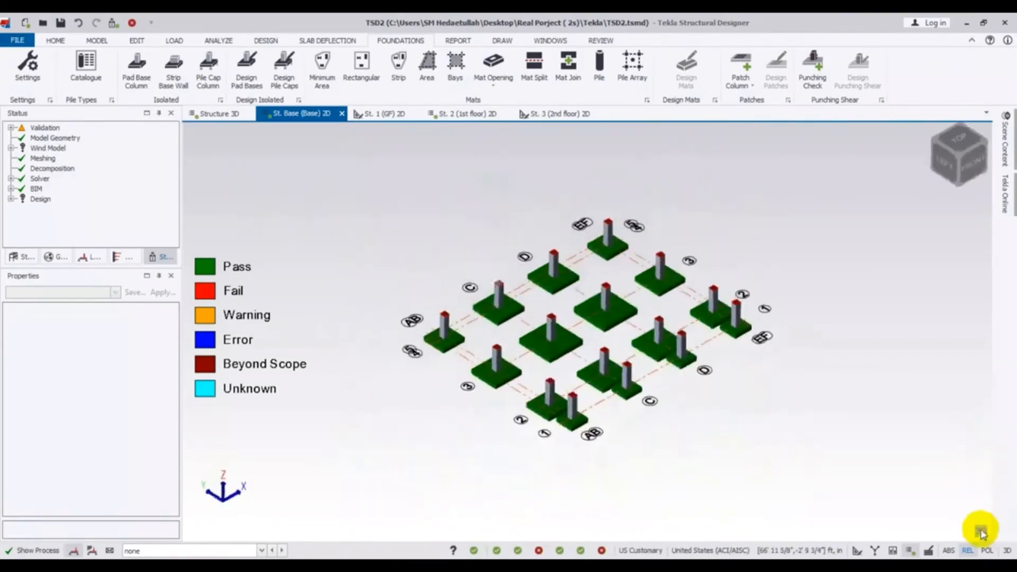
scroll(438, 450, up, 5)
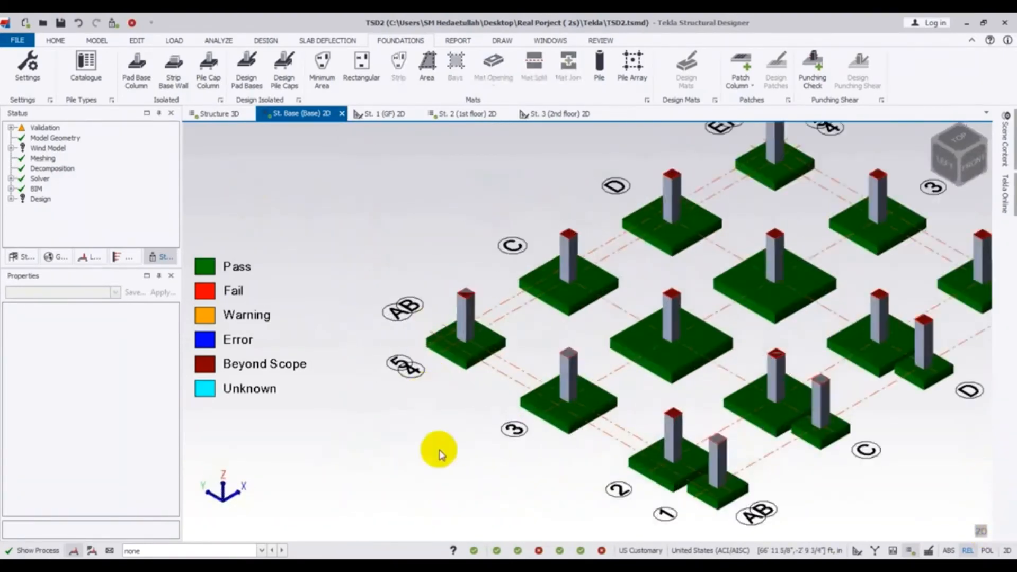
scroll(919, 443, up, 2)
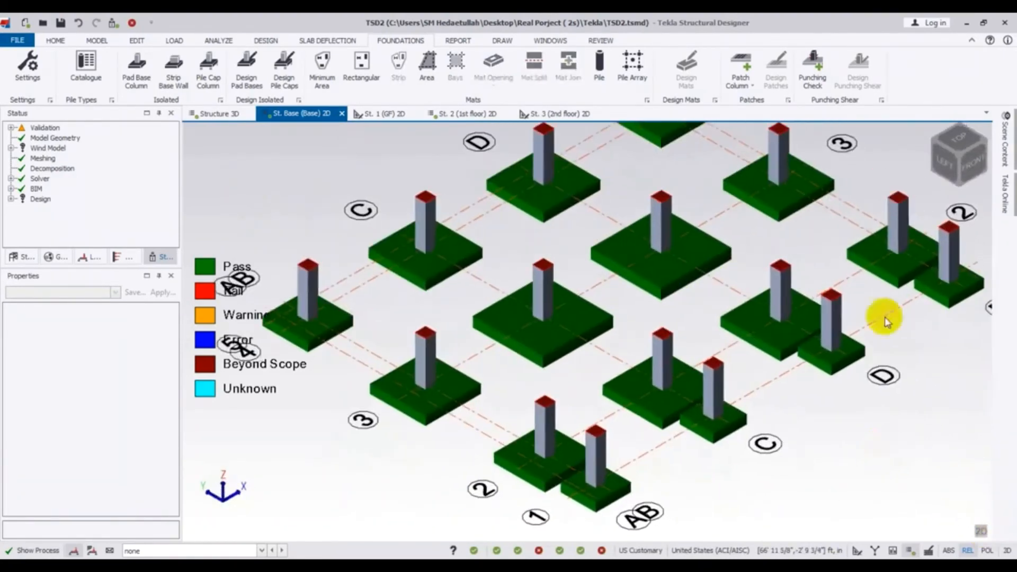
scroll(656, 298, down, 2)
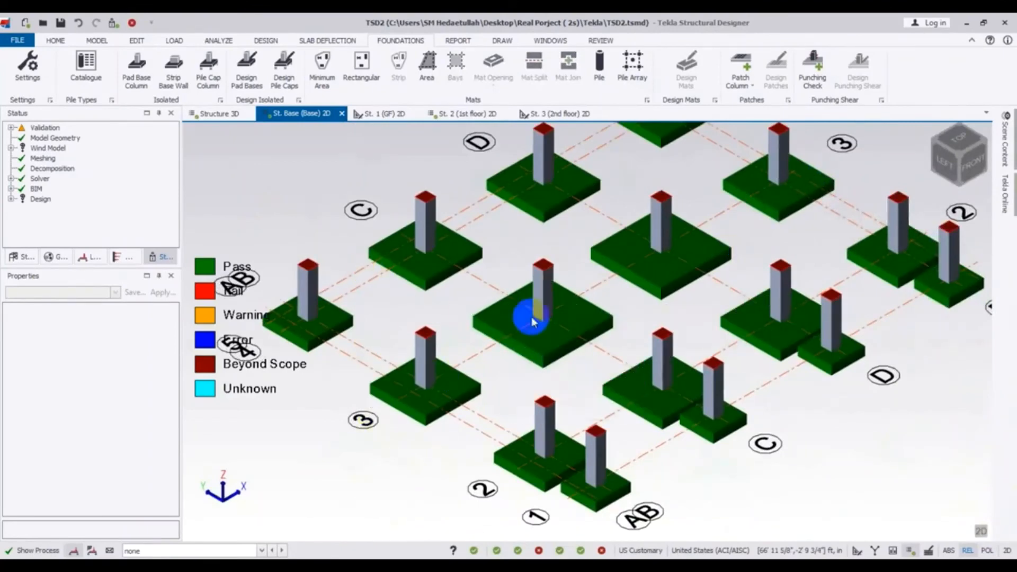
Generate a detailing drawing for the pad base at grid D/3 with the DXF scale set to 1" = 1' 0"
scroll(568, 342, up, 2)
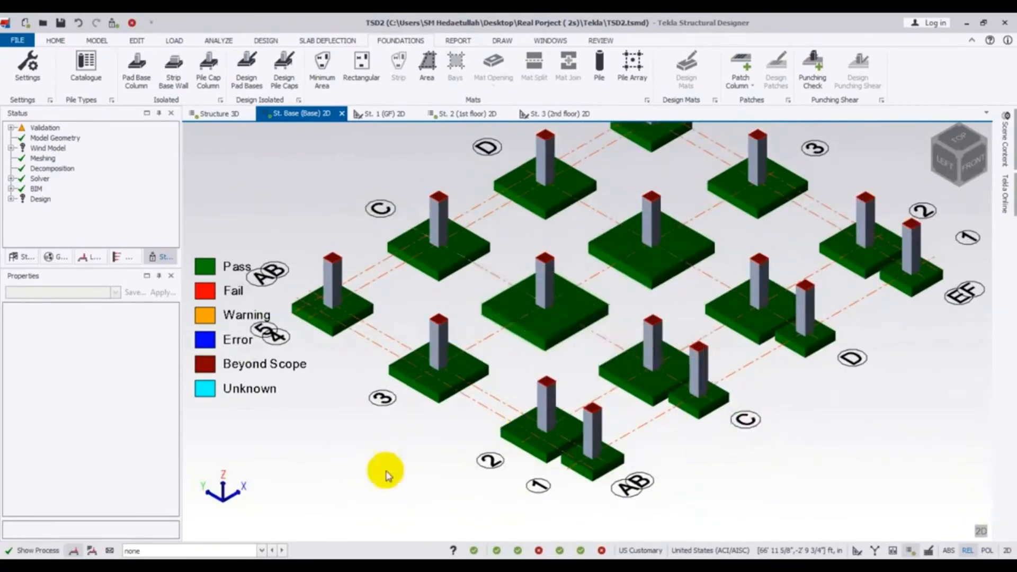
middle_drag(327, 503, 349, 495)
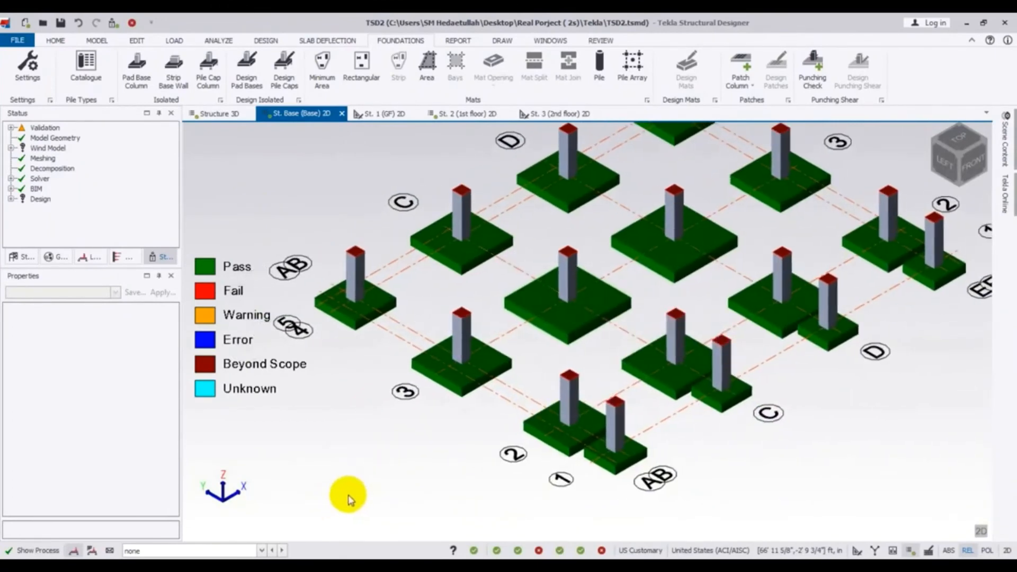
shift+middle_drag(345, 438, 345, 461)
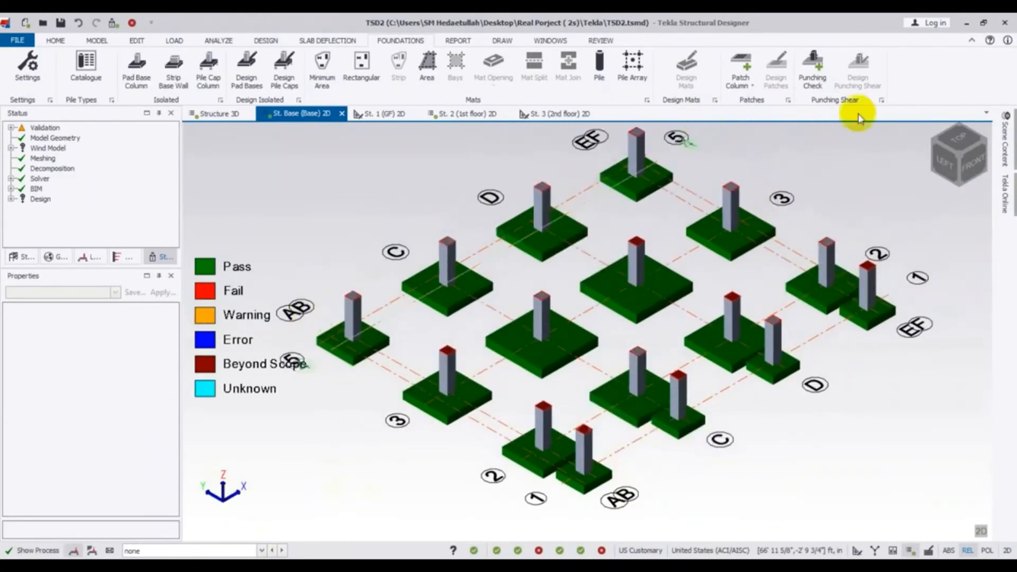
middle_drag(837, 397, 837, 401)
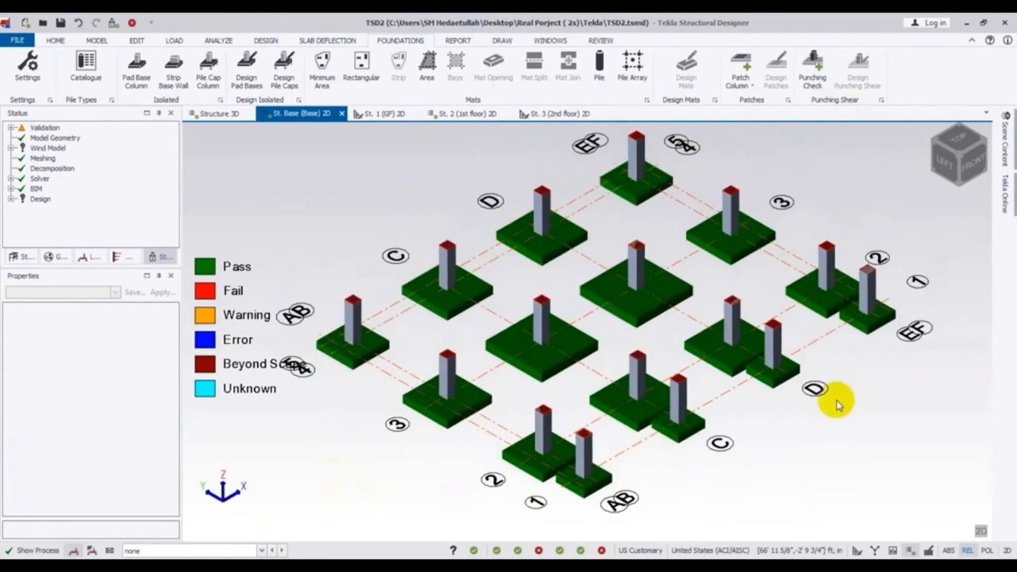
click(827, 397)
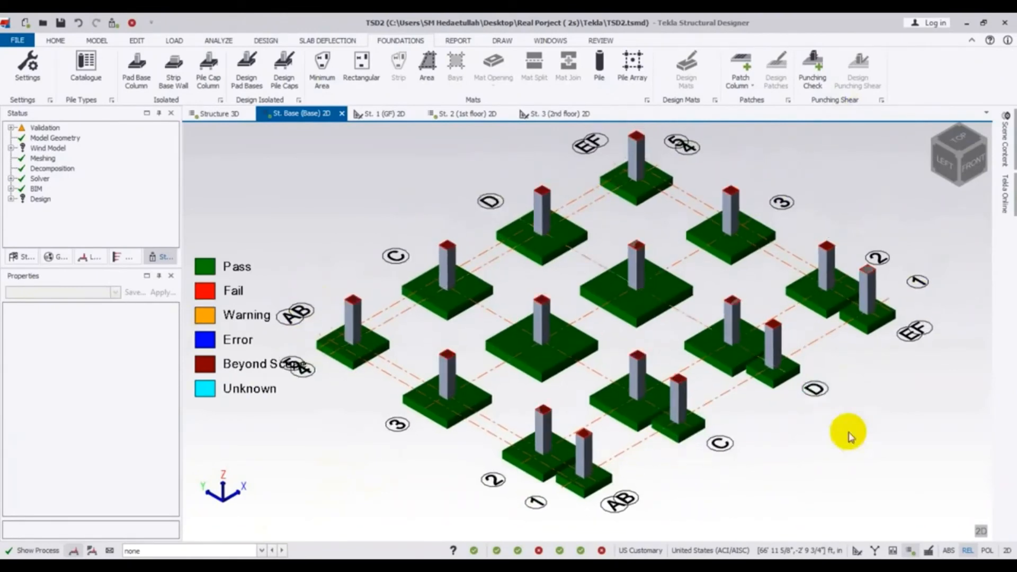
click(598, 307)
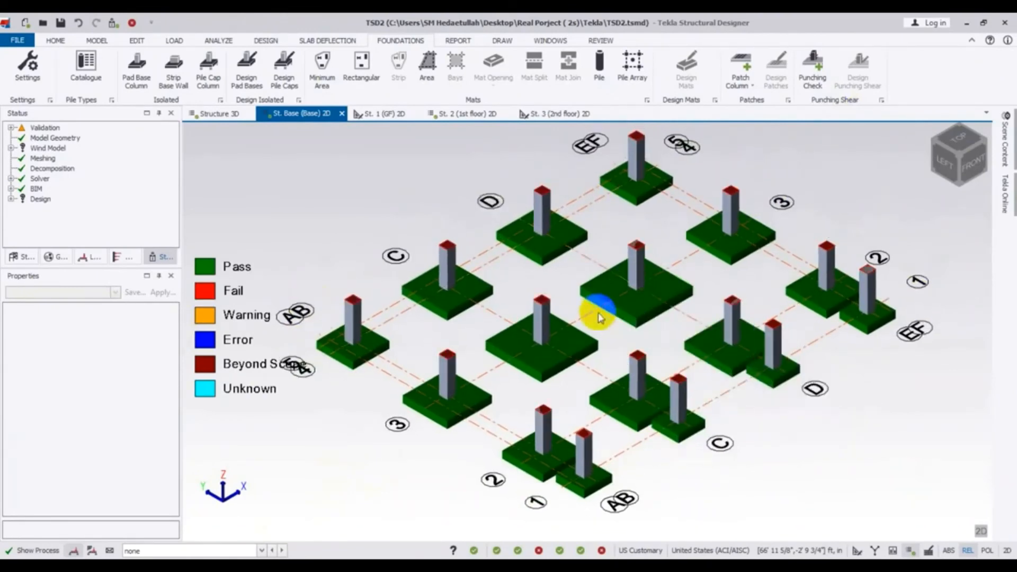
right_click(639, 308)
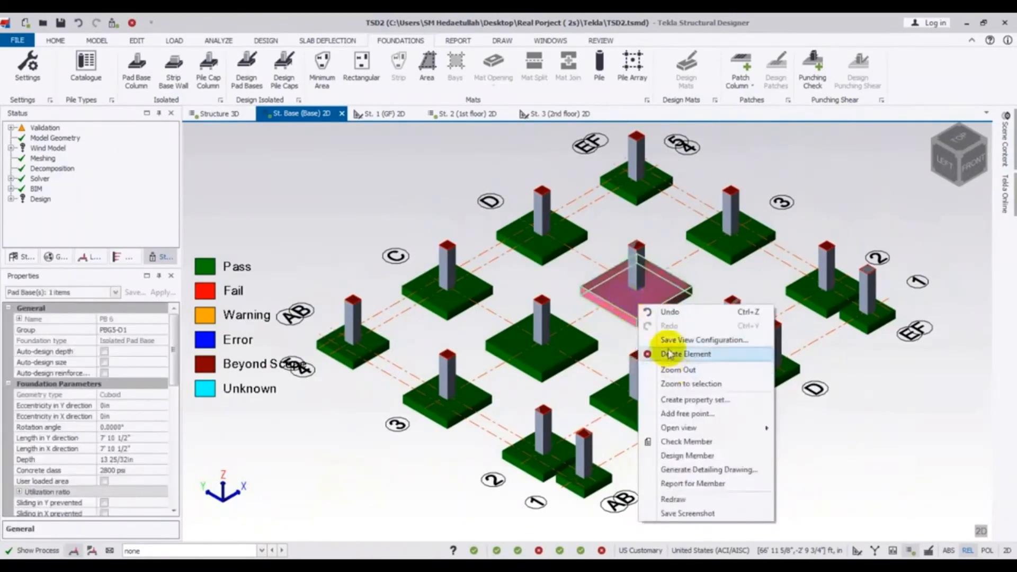
click(680, 470)
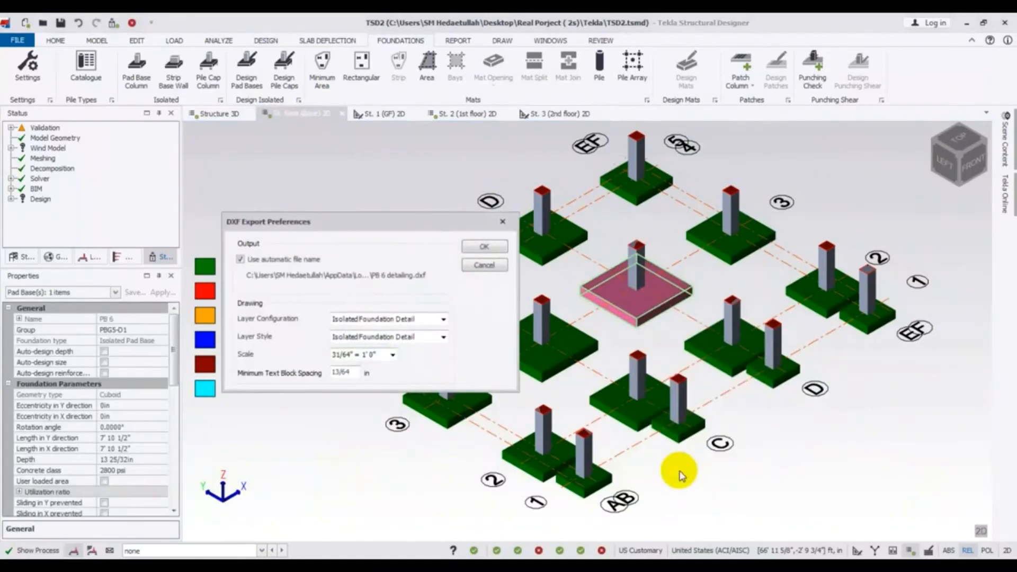
click(393, 354)
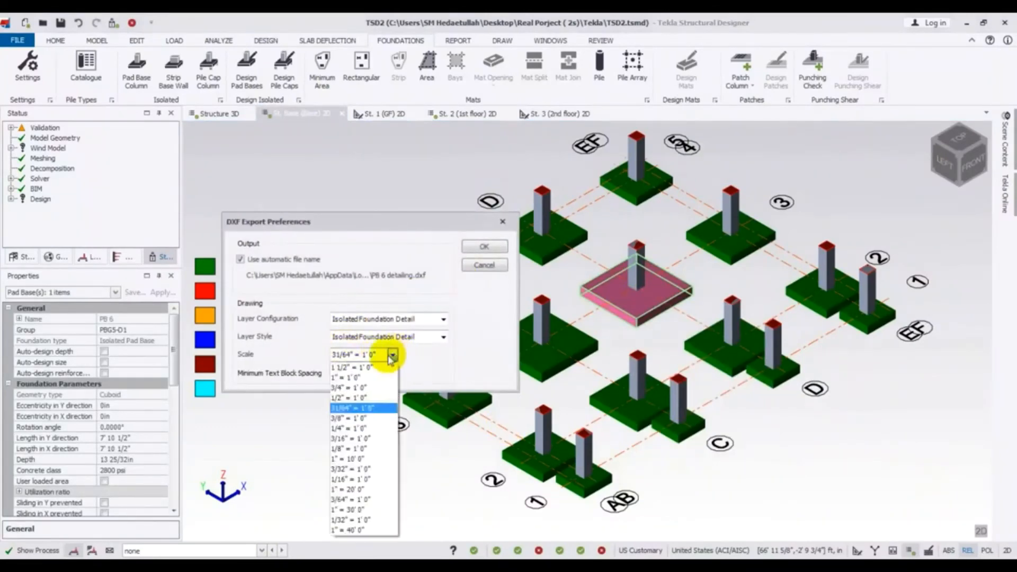
click(354, 378)
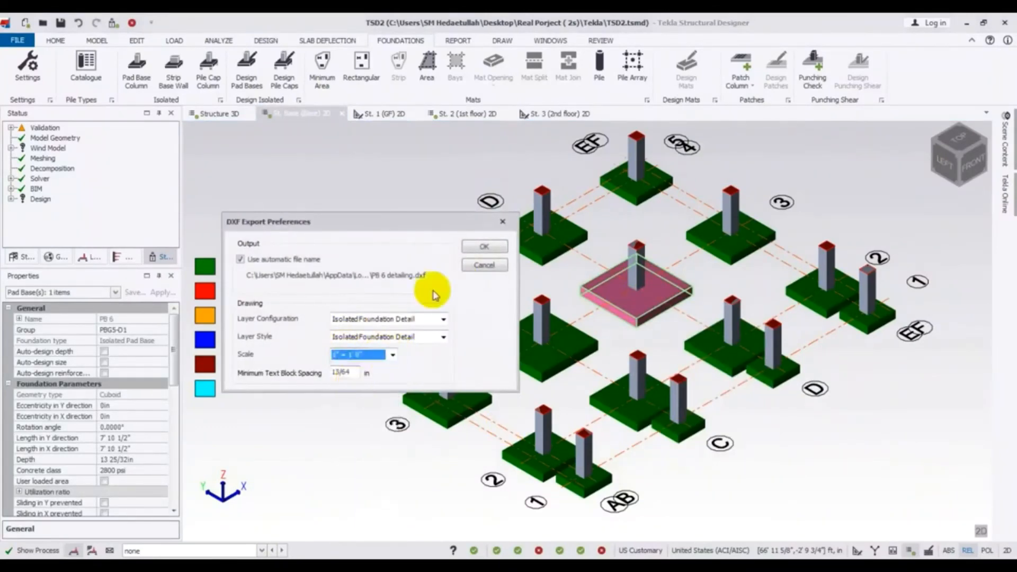
click(483, 249)
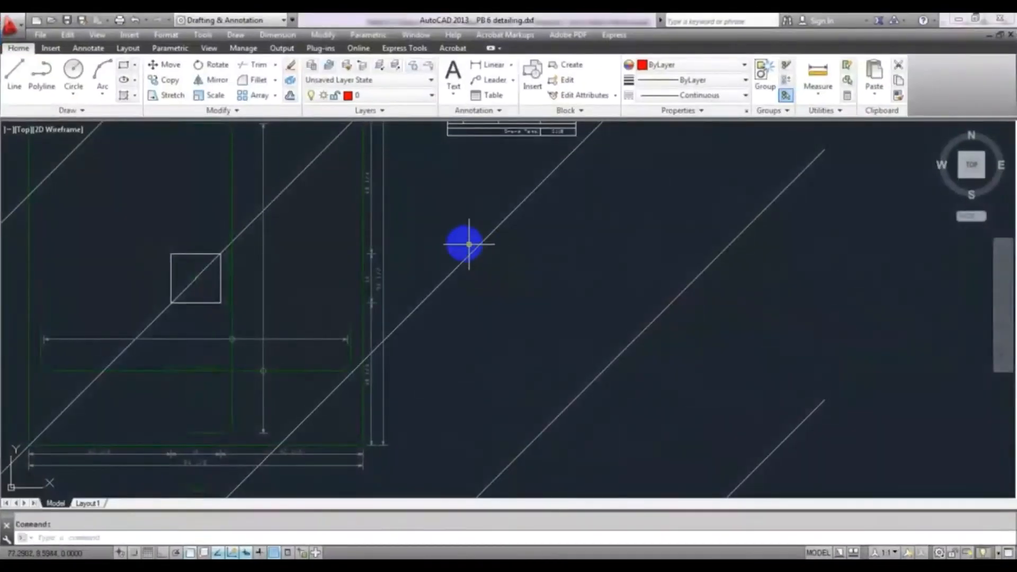
In the exported AutoCAD detail drawing, examine the column outline, the bar callouts beside it and the pad's lower dimensions
scroll(468, 243, down, 2)
middle_drag(484, 272, 512, 289)
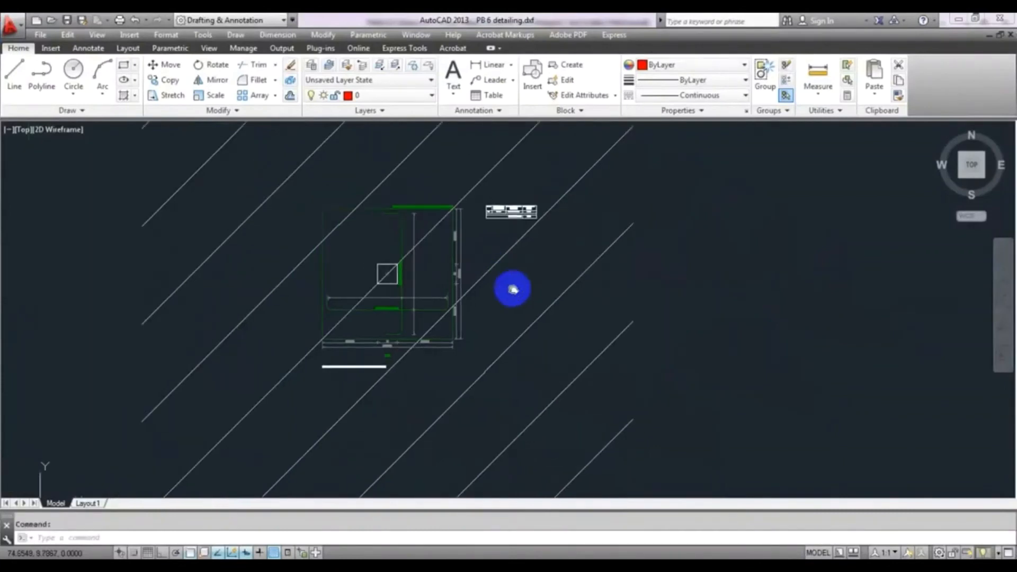
scroll(517, 245, up, 2)
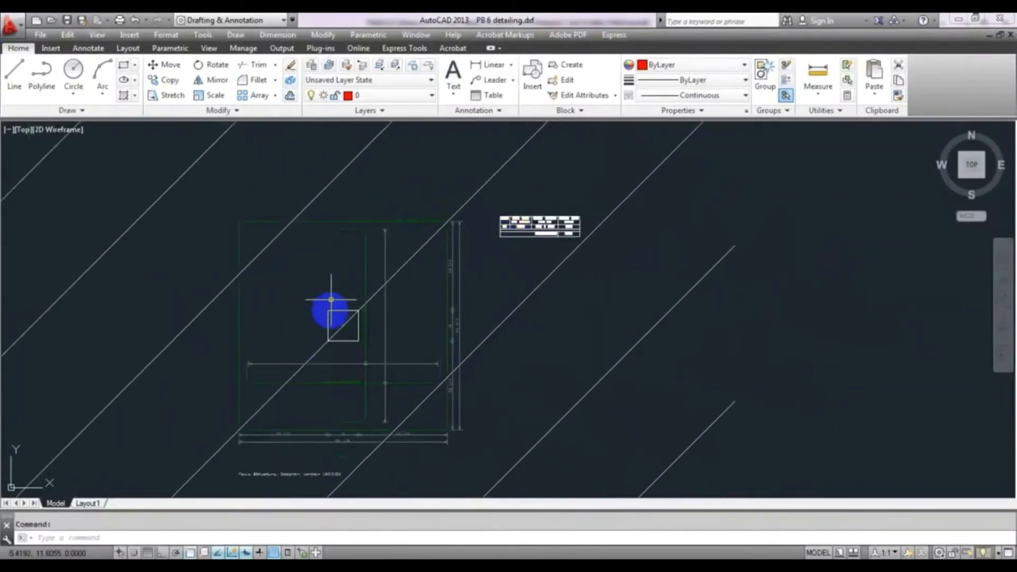
scroll(345, 348, up, 5)
scroll(448, 374, up, 1)
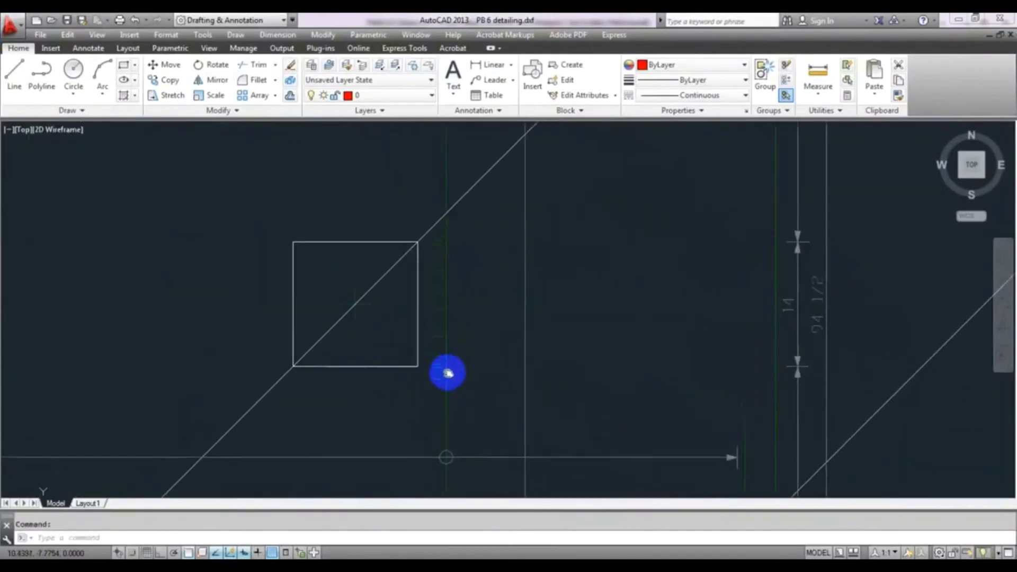
middle_drag(447, 373, 548, 387)
scroll(540, 386, up, 2)
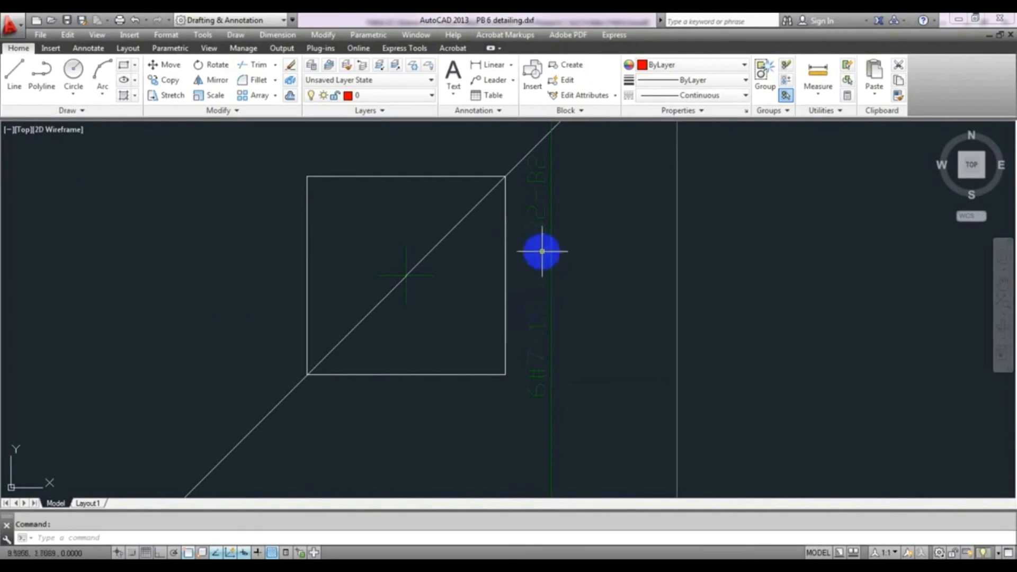
scroll(563, 288, down, 5)
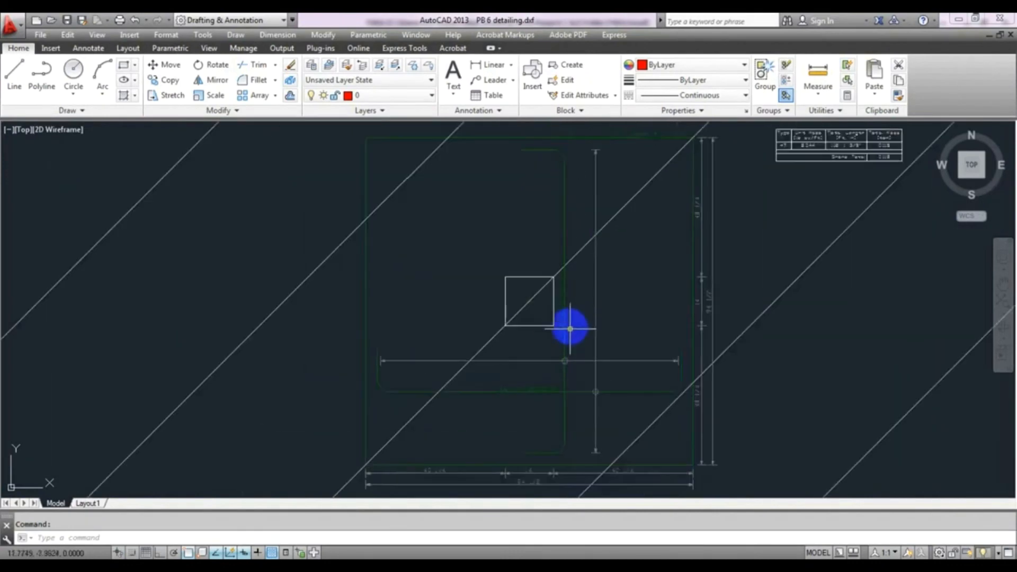
scroll(570, 329, down, 5)
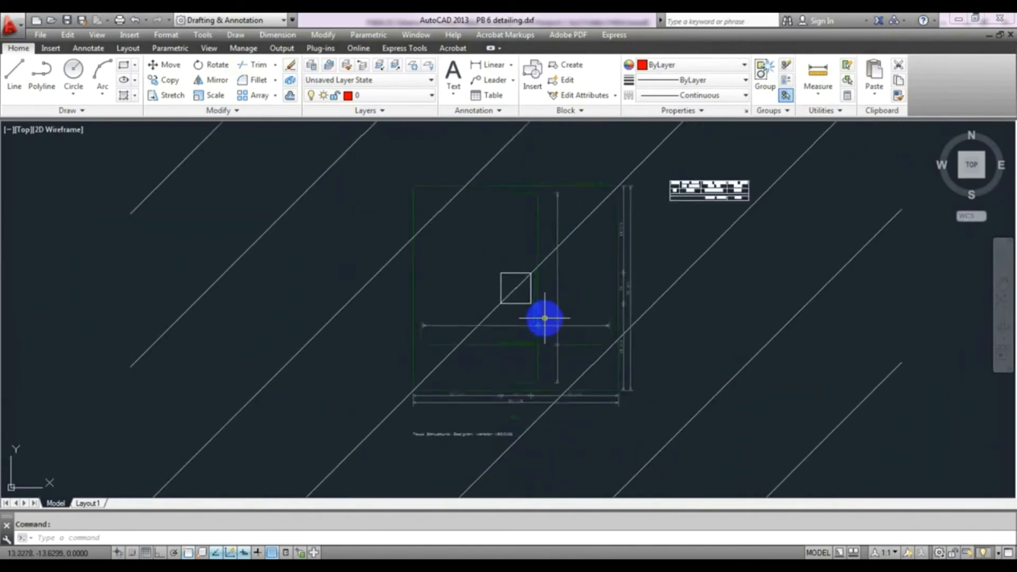
scroll(545, 318, up, 4)
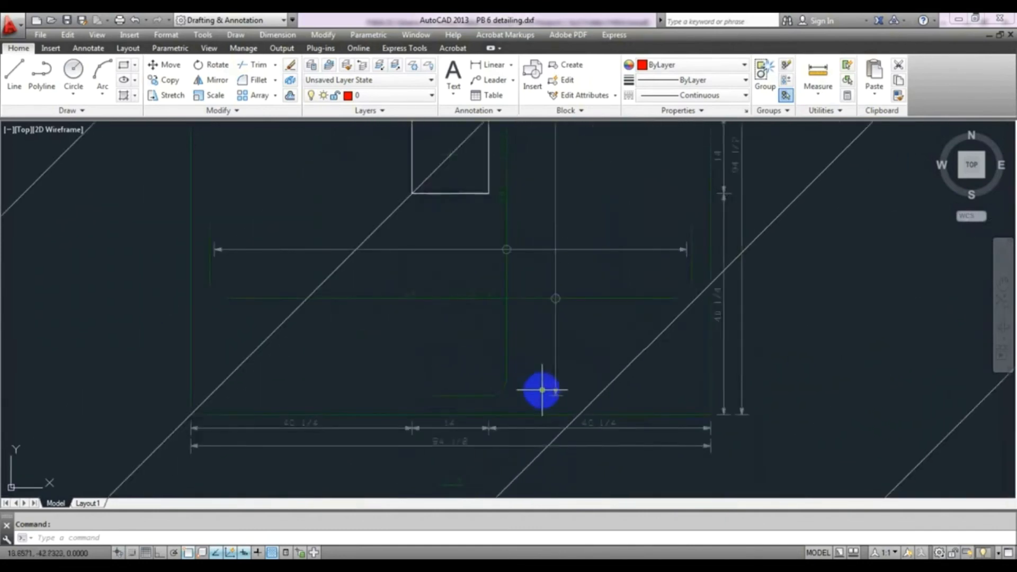
scroll(530, 397, up, 2)
scroll(579, 336, down, 3)
scroll(407, 281, up, 5)
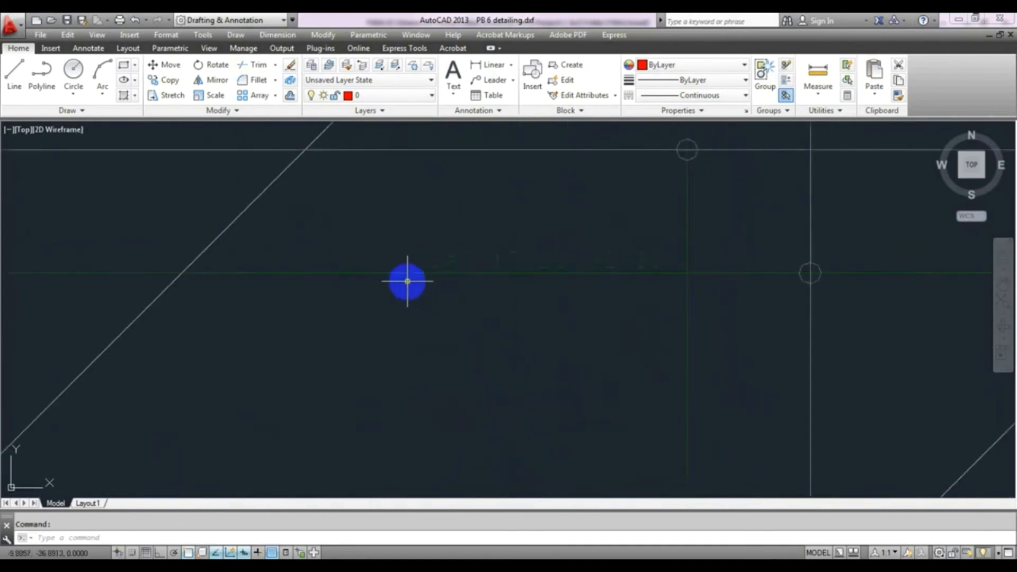
Read the pad base size and depth label along the upper edge of the foundation detail
scroll(488, 299, down, 5)
middle_drag(484, 302, 475, 435)
middle_drag(503, 340, 514, 361)
mouse_move(563, 187)
middle_down()
mouse_move(562, 258)
mouse_move(460, 295)
middle_up()
scroll(540, 284, up, 4)
scroll(540, 284, down, 2)
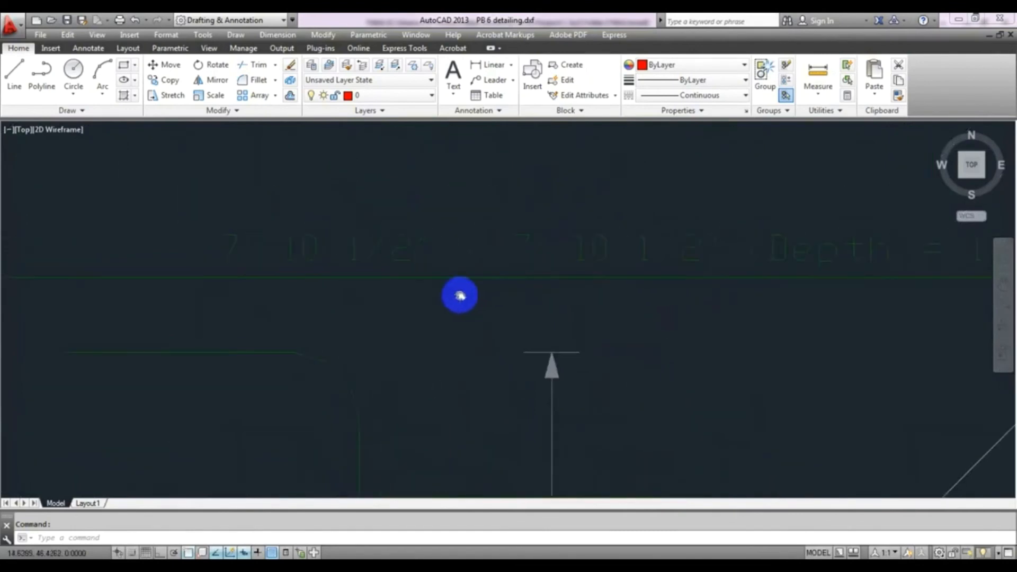
middle_drag(660, 309, 479, 322)
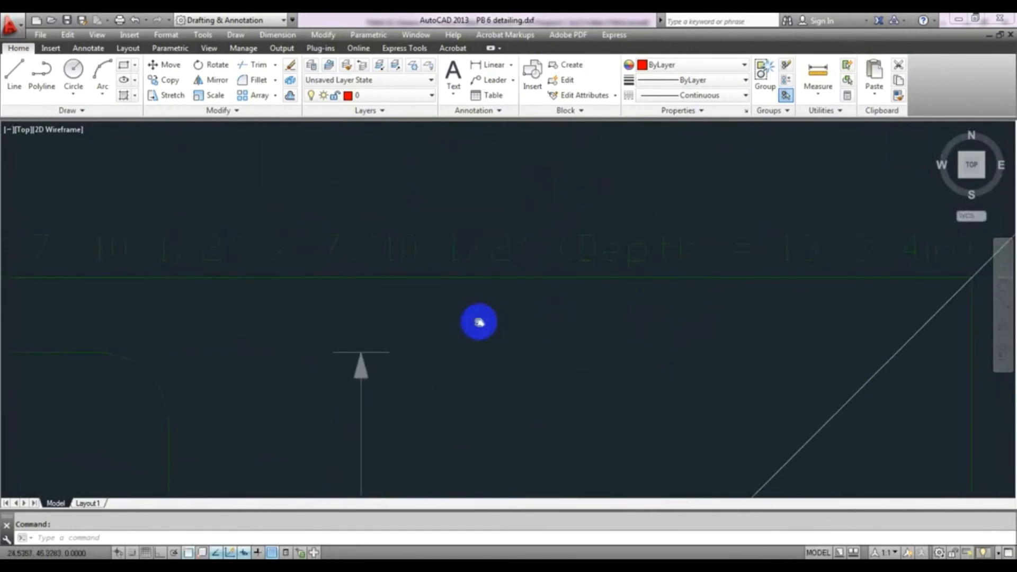
mouse_move(569, 336)
middle_down()
mouse_move(429, 334)
mouse_move(419, 272)
middle_up()
scroll(408, 334, down, 2)
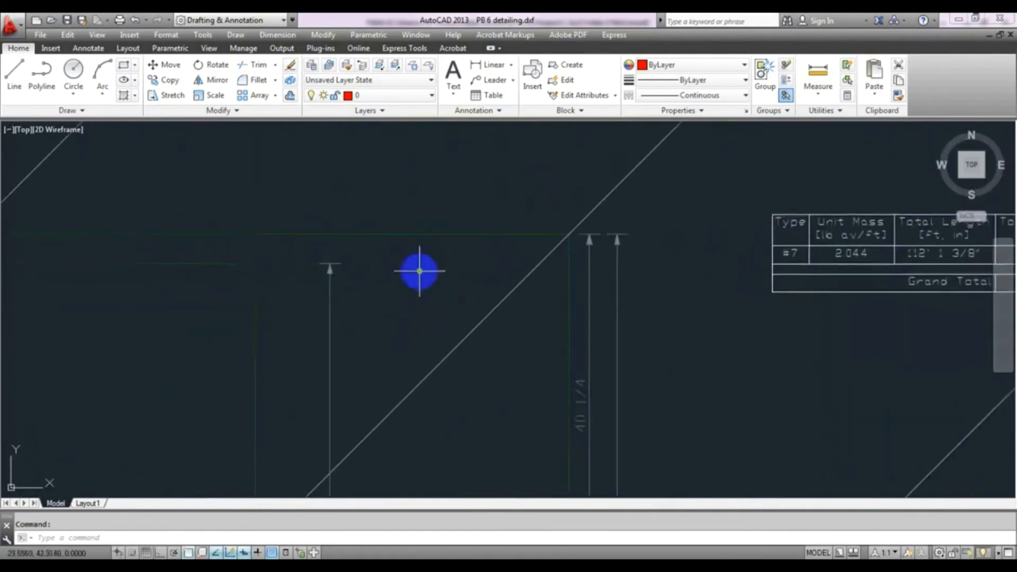
scroll(449, 213, up, 3)
middle_drag(501, 318, 486, 321)
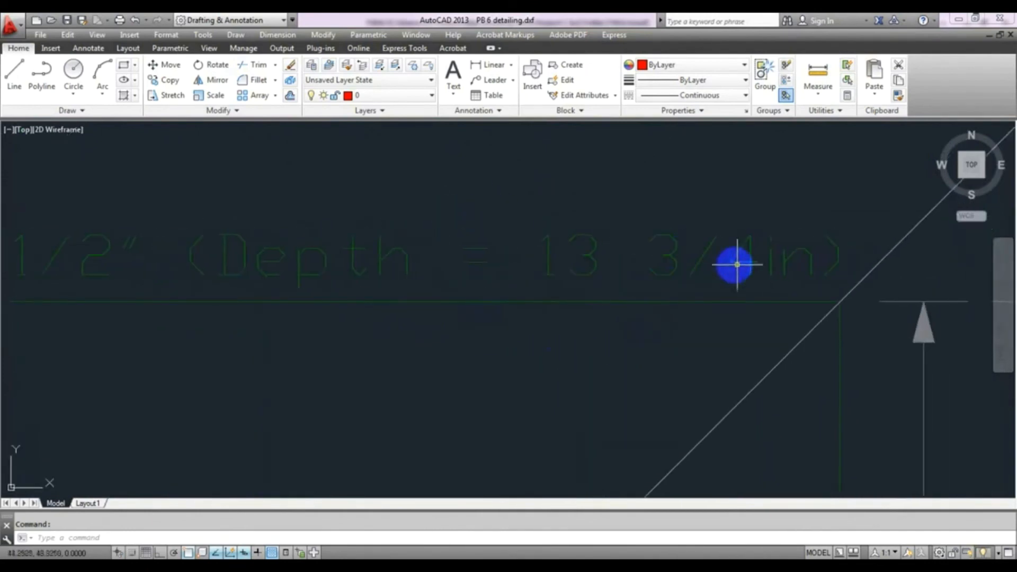
Review the reinforcement quantity table beside the foundation detail and the software version note below it
scroll(671, 329, down, 2)
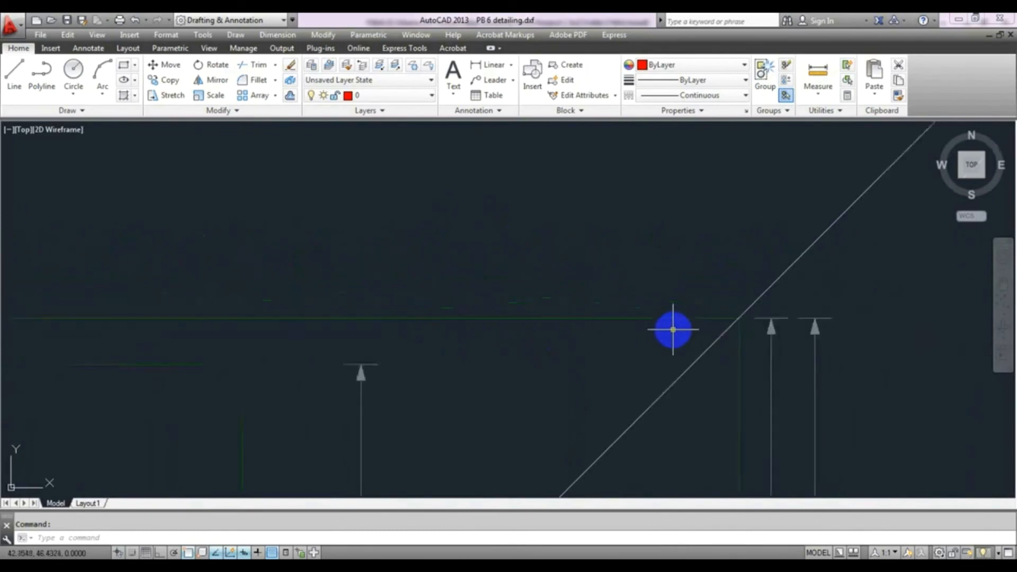
mouse_move(672, 328)
middle_down()
mouse_move(454, 286)
mouse_move(543, 315)
middle_up()
scroll(715, 277, up, 5)
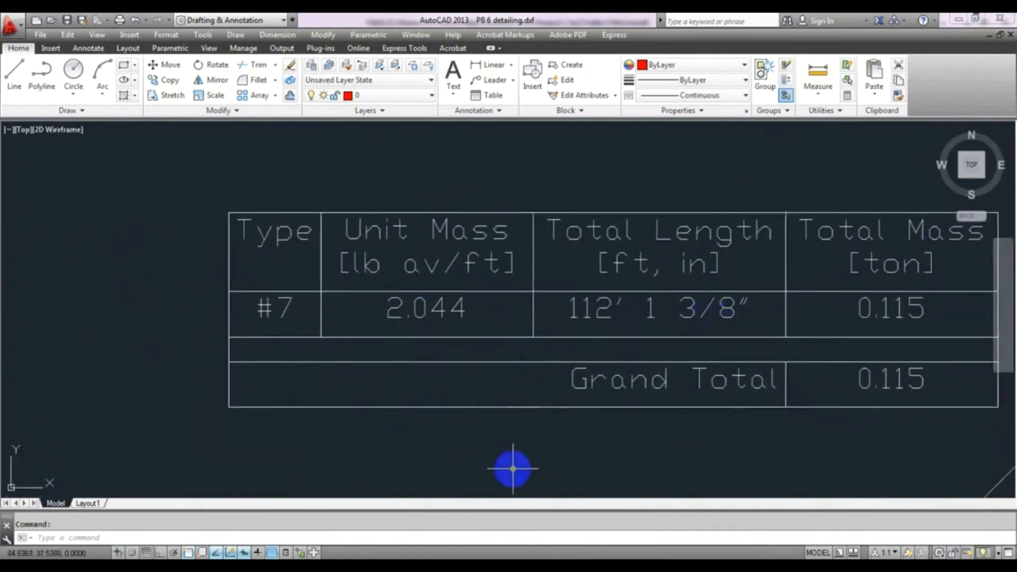
mouse_move(513, 468)
middle_down()
mouse_move(406, 436)
mouse_move(354, 434)
middle_up()
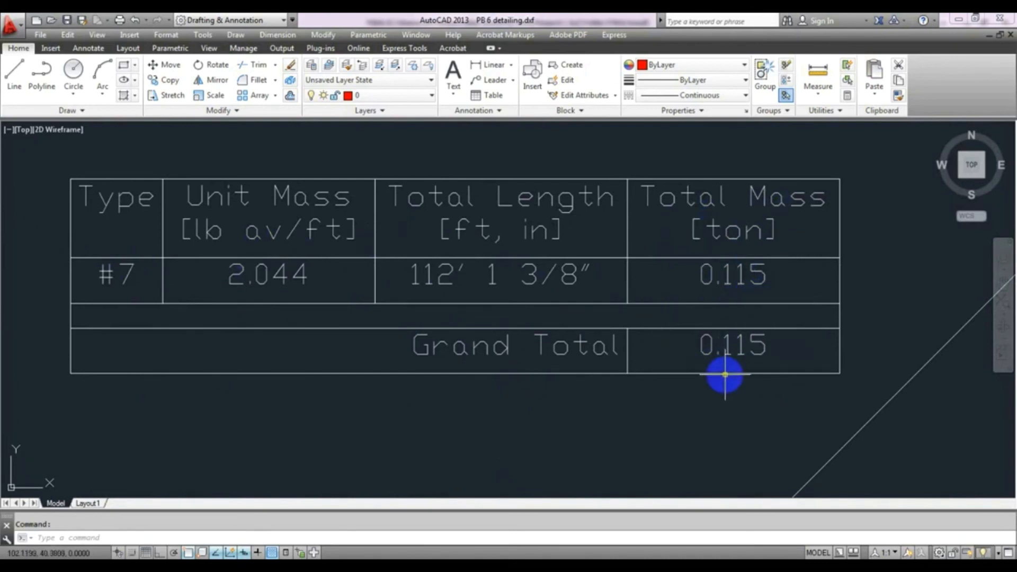
scroll(724, 374, down, 10)
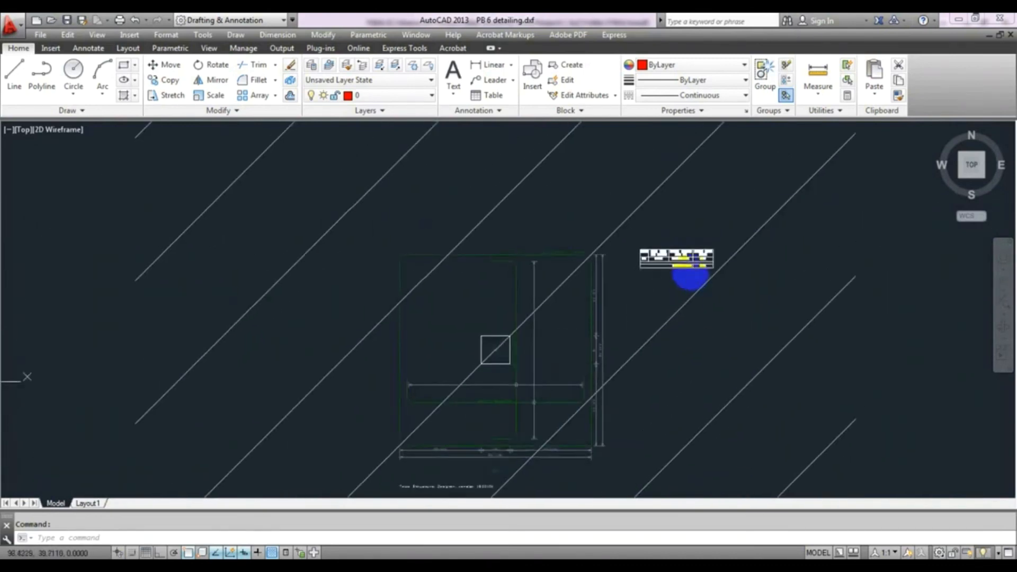
middle_drag(686, 320, 669, 276)
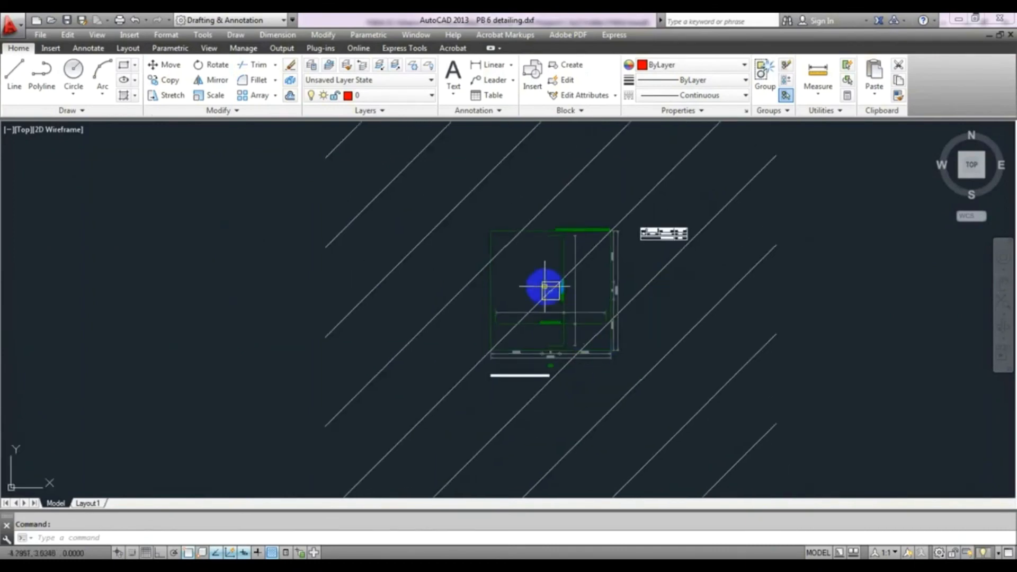
scroll(544, 286, up, 8)
scroll(543, 286, down, 8)
scroll(511, 345, up, 10)
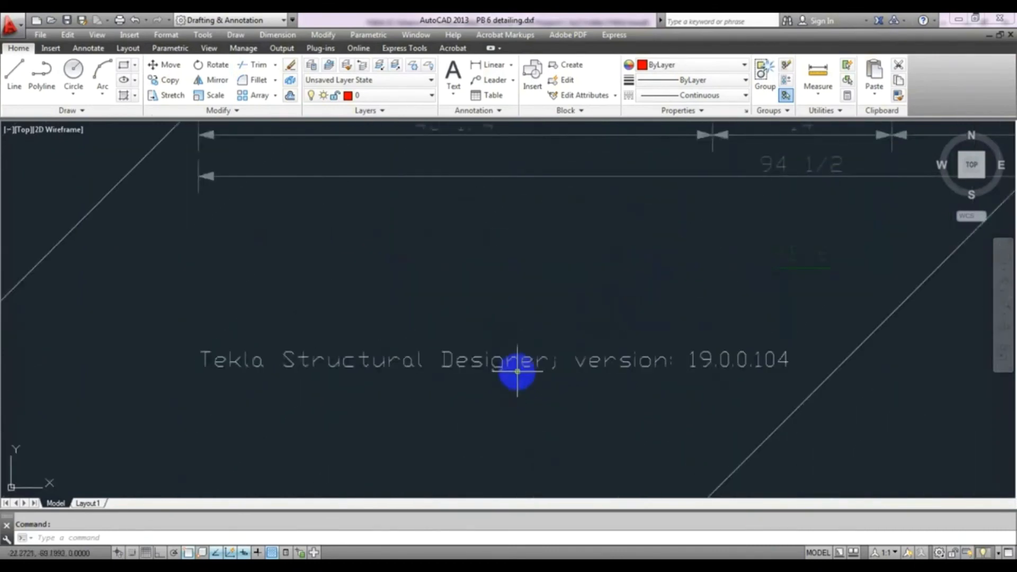
scroll(517, 375, down, 8)
scroll(542, 374, down, 2)
middle_drag(669, 332, 583, 340)
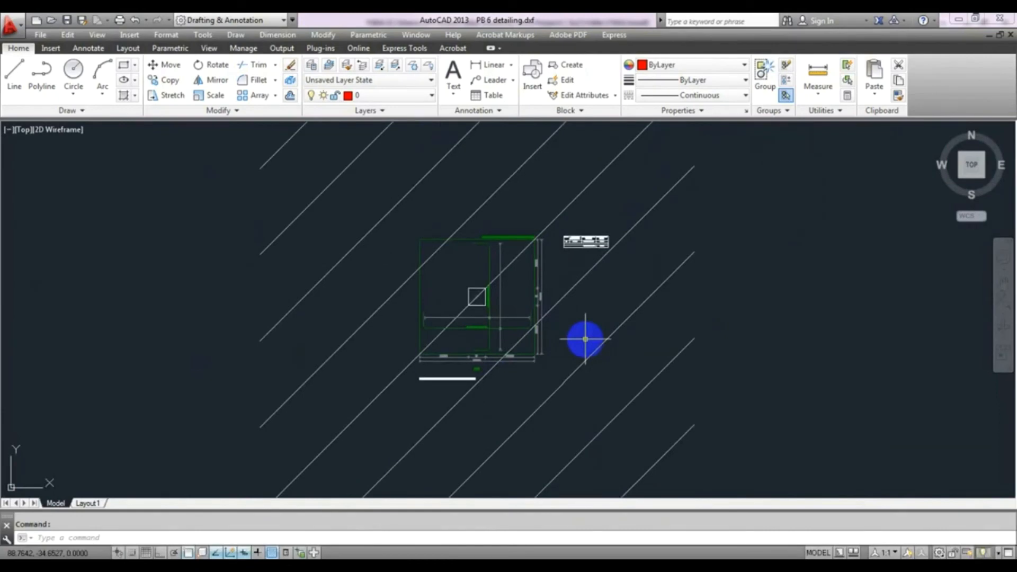
Inspect the B1 bottom bar callout and return to the overall foundation detail
scroll(585, 339, up, 6)
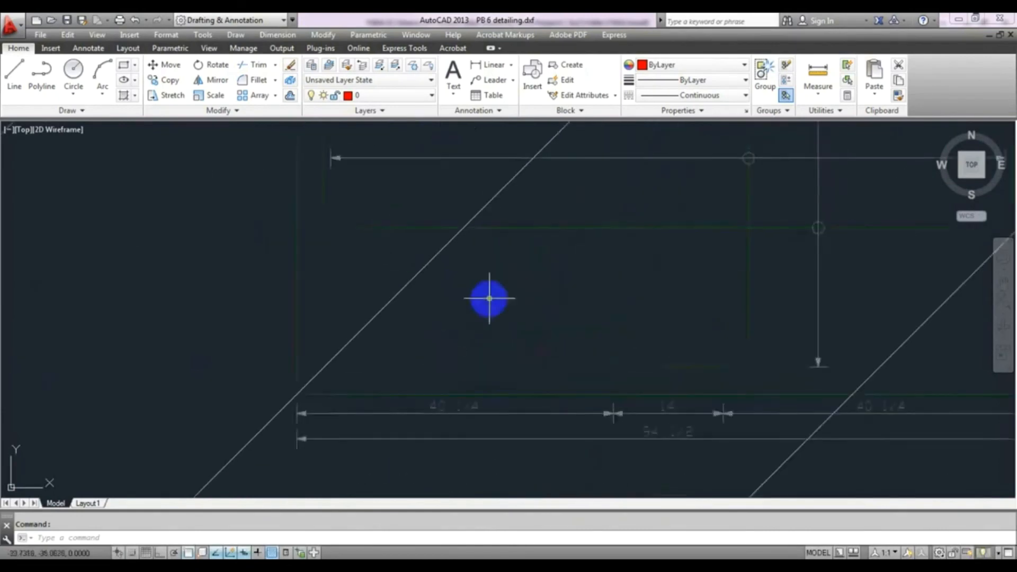
scroll(490, 297, up, 5)
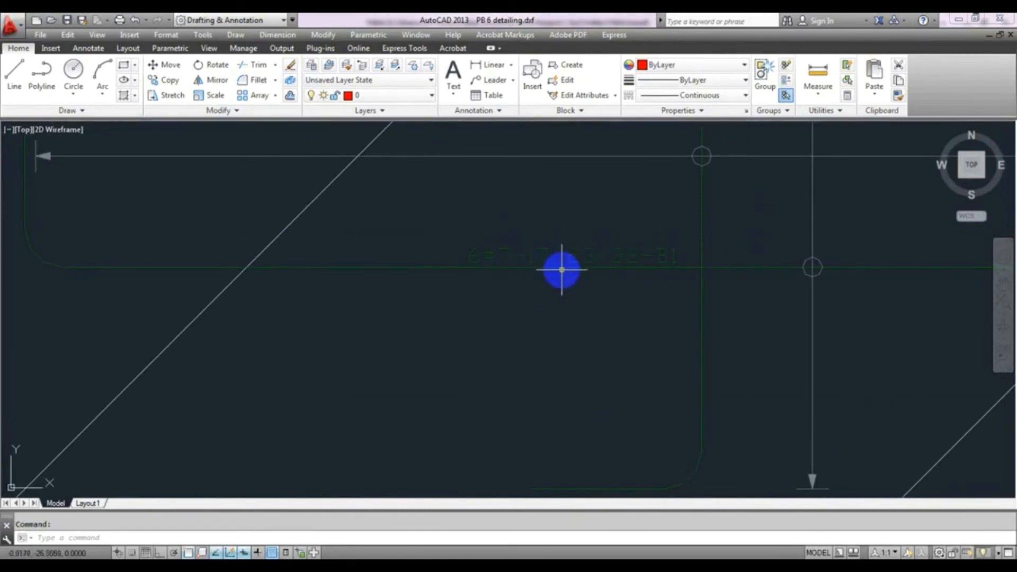
scroll(554, 259, up, 2)
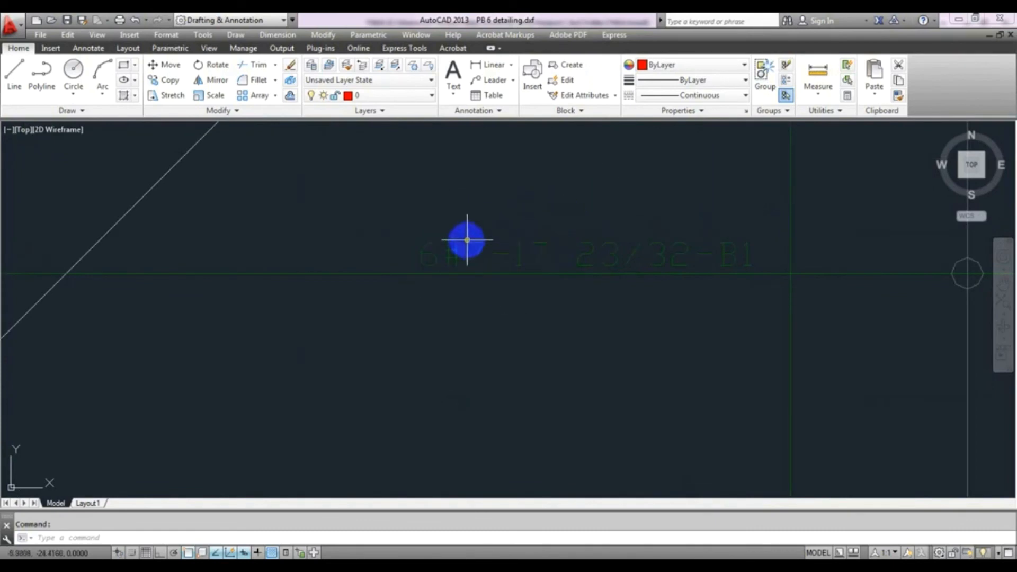
scroll(450, 250, down, 8)
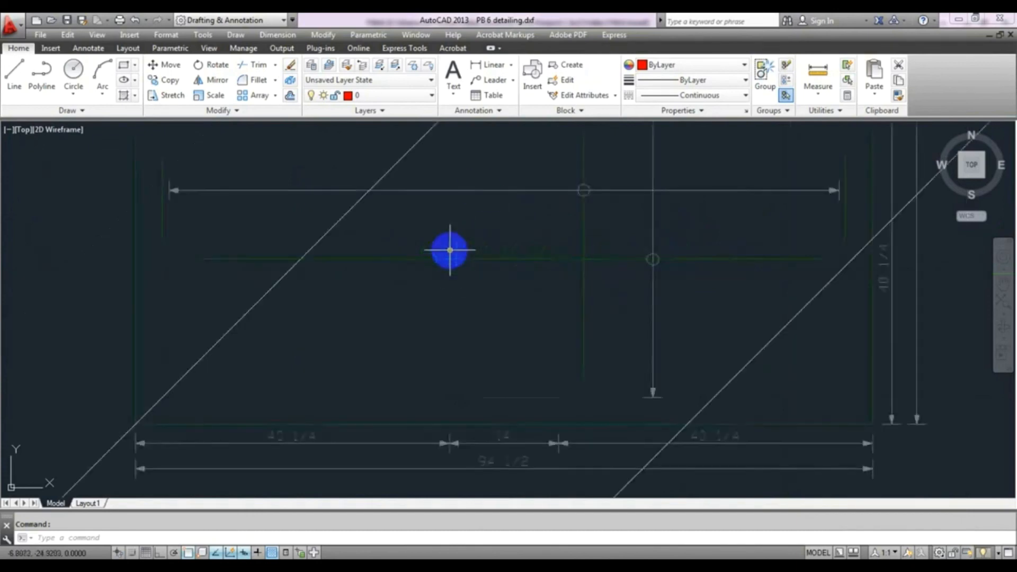
middle_drag(534, 242, 519, 318)
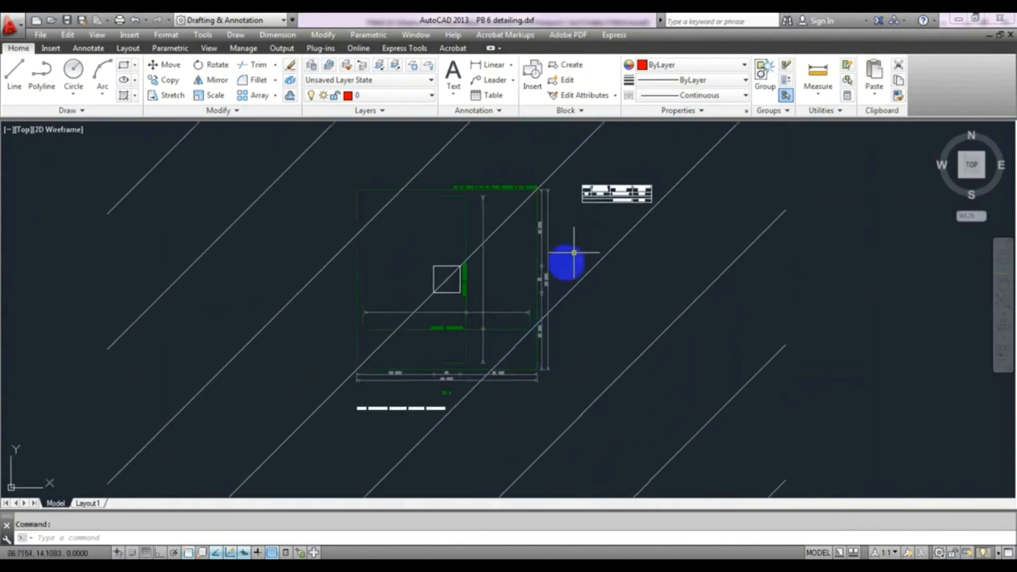
Examine the reinforcement quantity table beside the foundation detail, including the unit mass, total length and total mass of the #7 bars
middle_drag(582, 240, 554, 311)
scroll(585, 250, up, 8)
scroll(662, 366, up, 2)
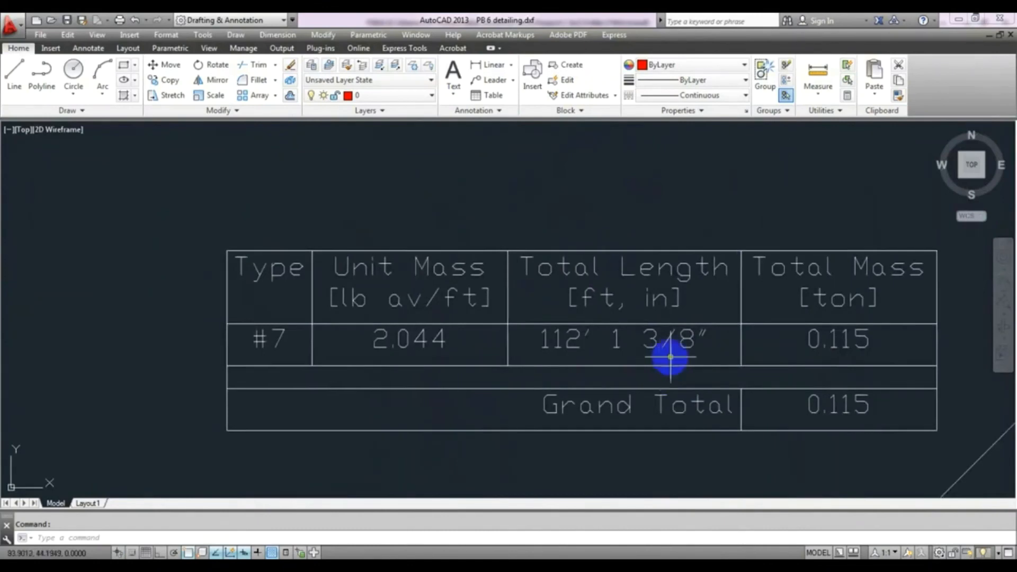
middle_drag(663, 359, 708, 280)
scroll(686, 326, down, 6)
scroll(575, 359, down, 4)
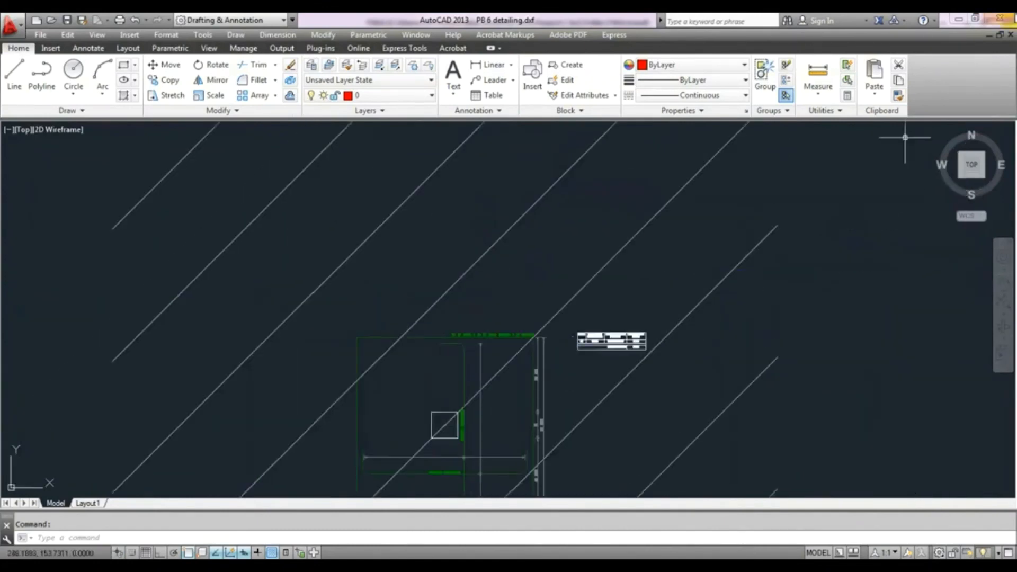
click(1006, 19)
click(498, 319)
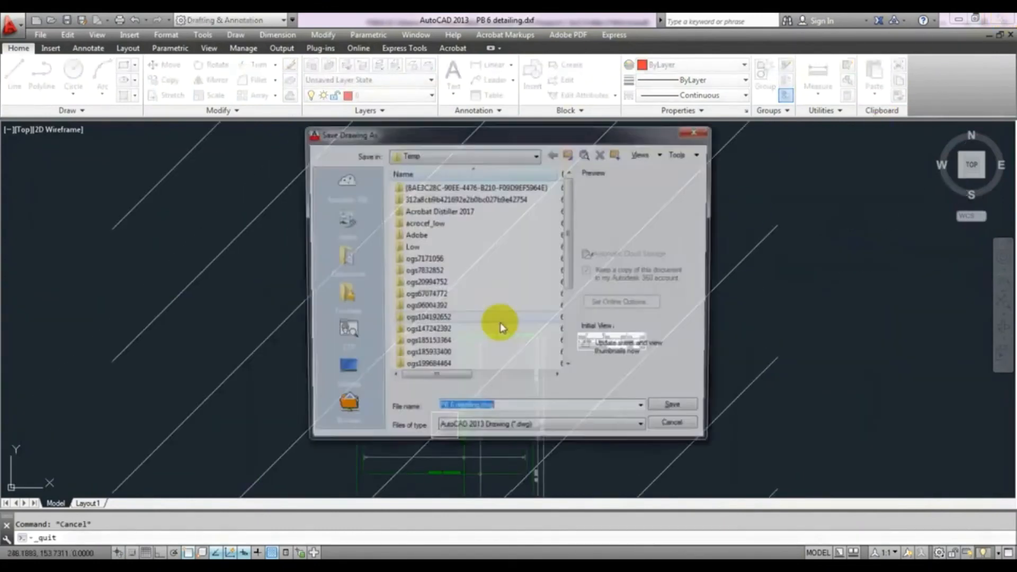
click(685, 433)
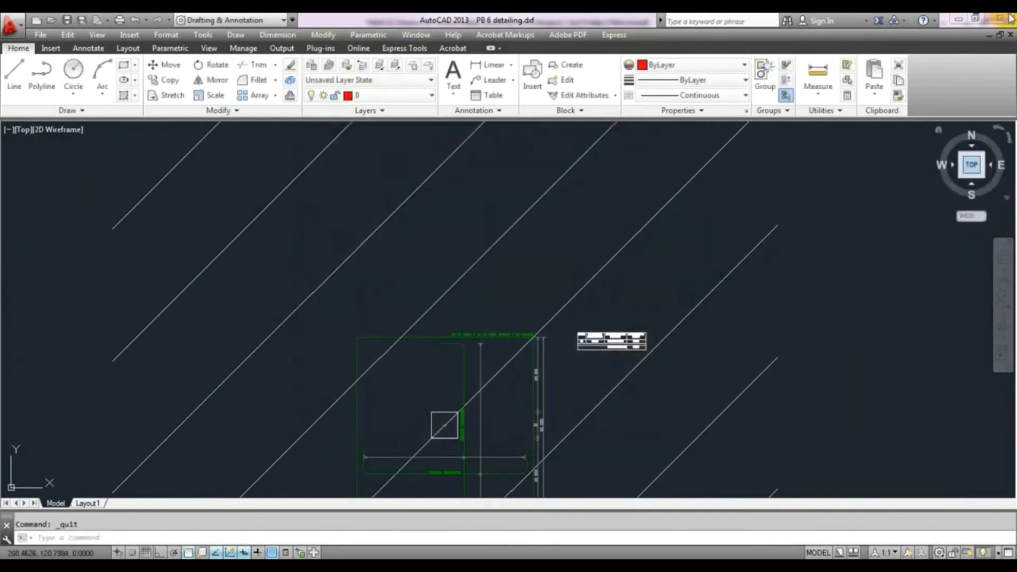
Close AutoCAD without saving the PB 6 detailing drawing and dismiss the drawing-opening error in Tekla Structural Designer
click(1006, 19)
click(575, 322)
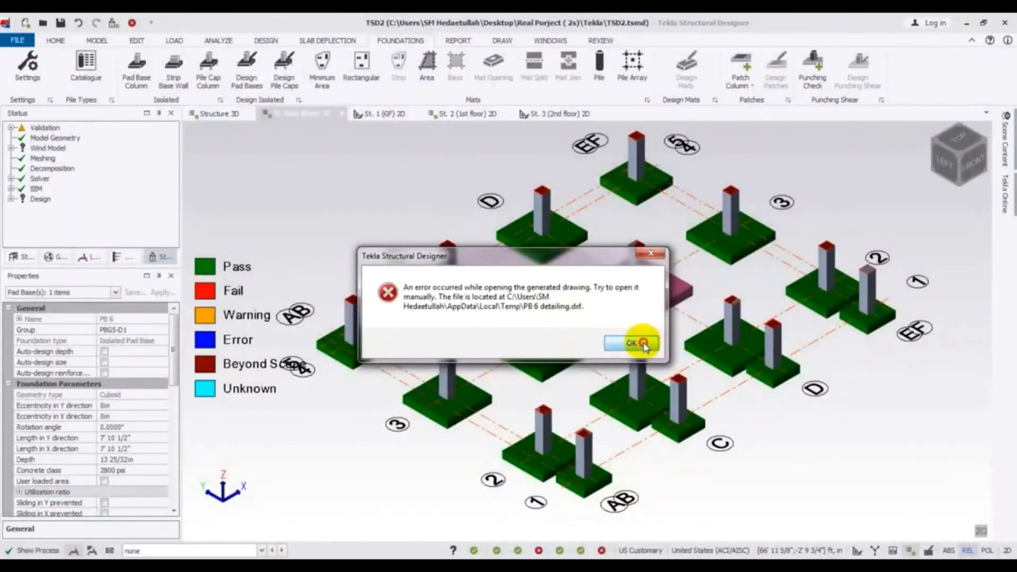
click(641, 343)
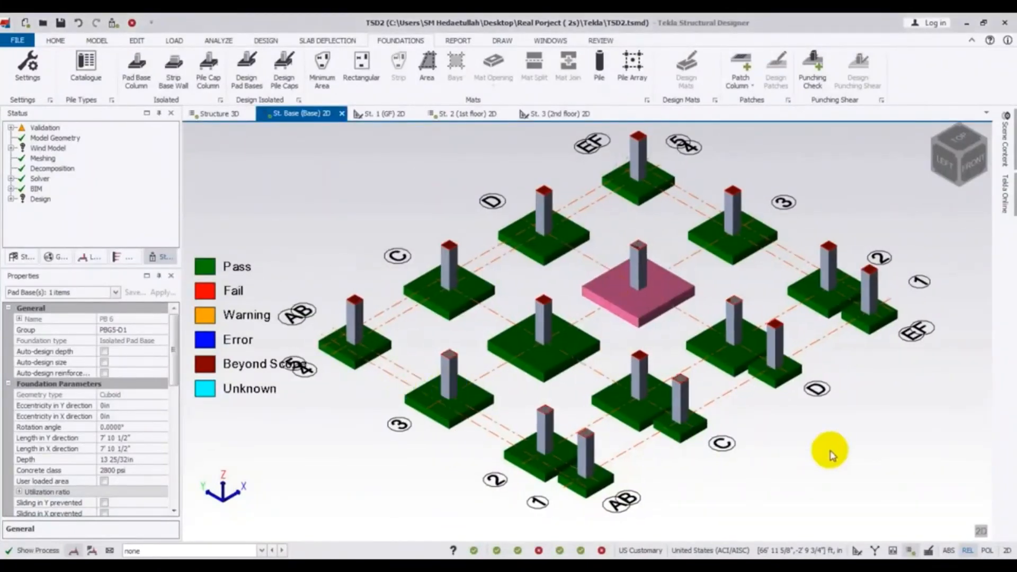
Select the isolated pad base PB 7 at grid C/3 and look over the whole foundation layout, including the corner pad base
click(831, 453)
middle_drag(830, 452, 840, 438)
click(562, 360)
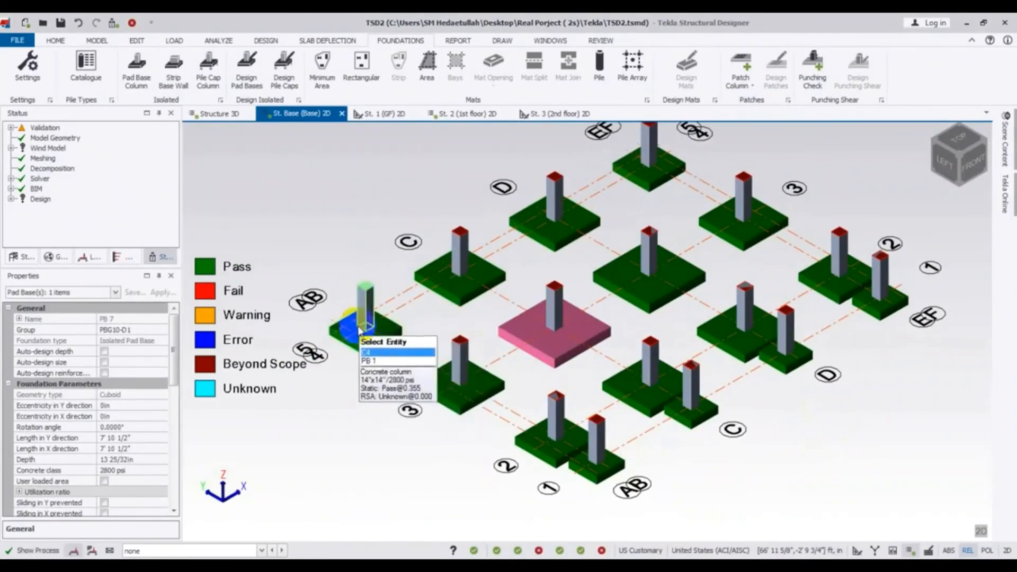
scroll(360, 331, up, 3)
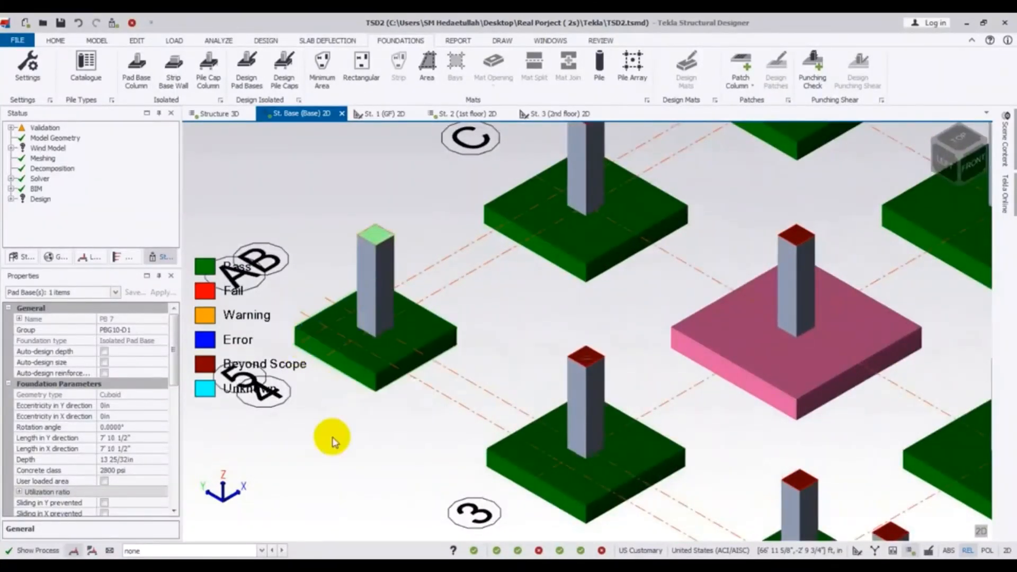
scroll(331, 443, down, 5)
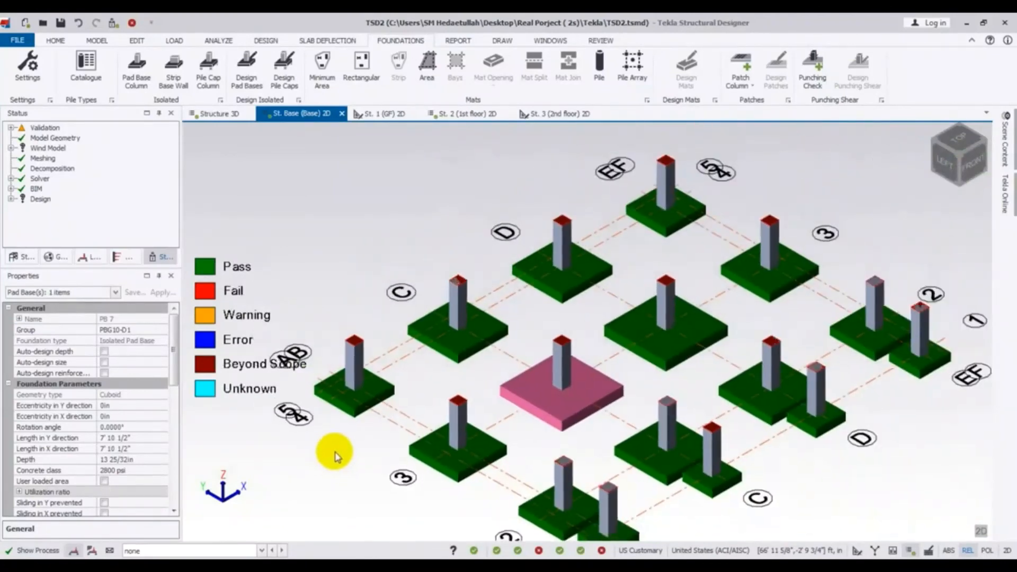
middle_drag(335, 456, 344, 427)
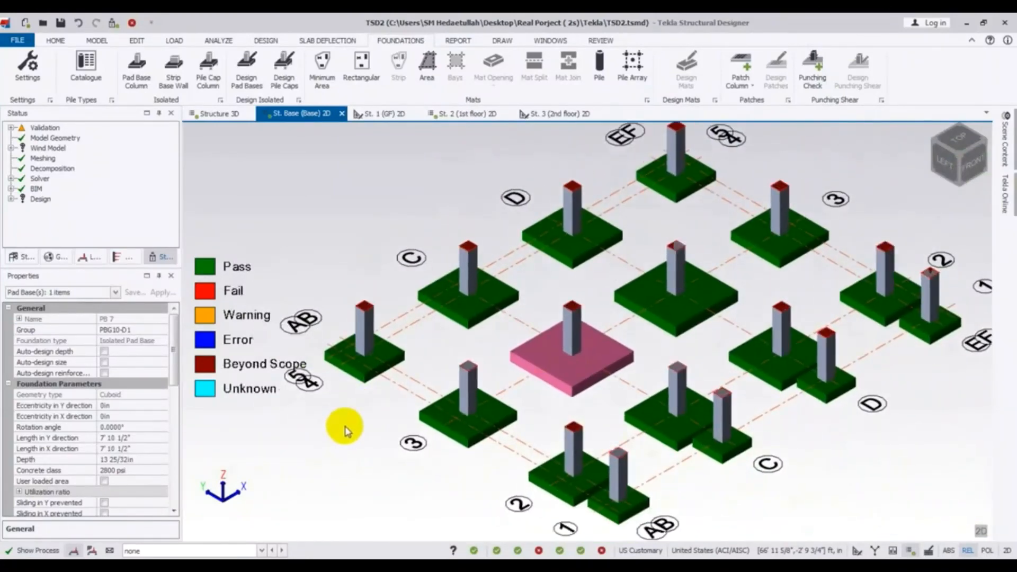
scroll(342, 426, down, 2)
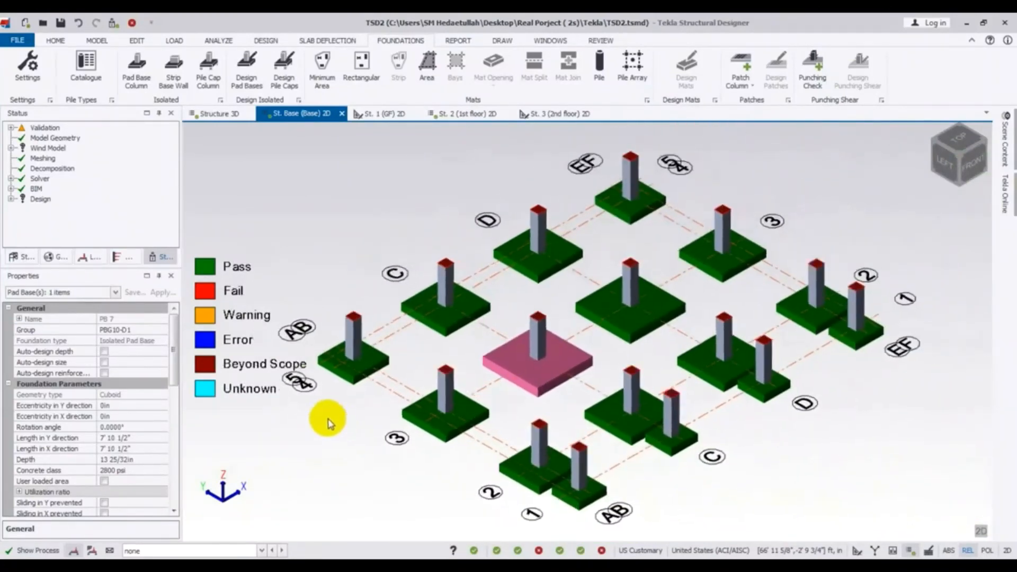